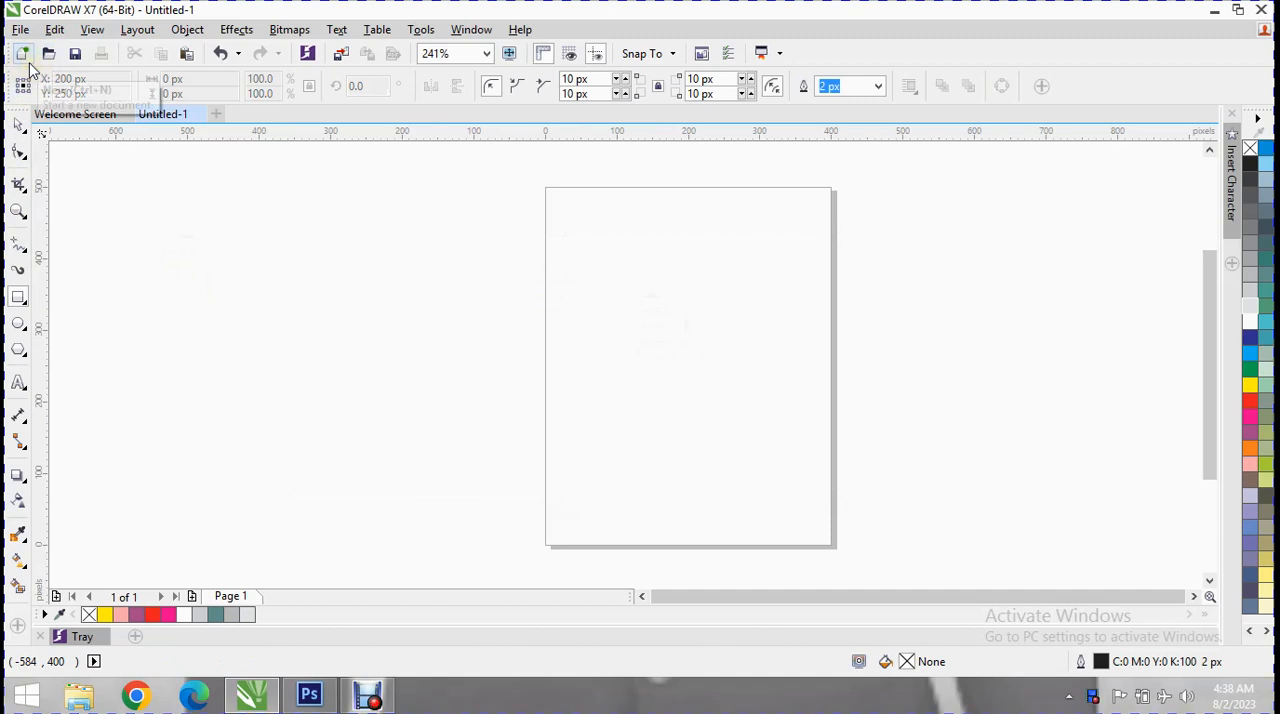
View the Get Started options on the Welcome Screen and return to the Untitled-1 document.
click(100, 117)
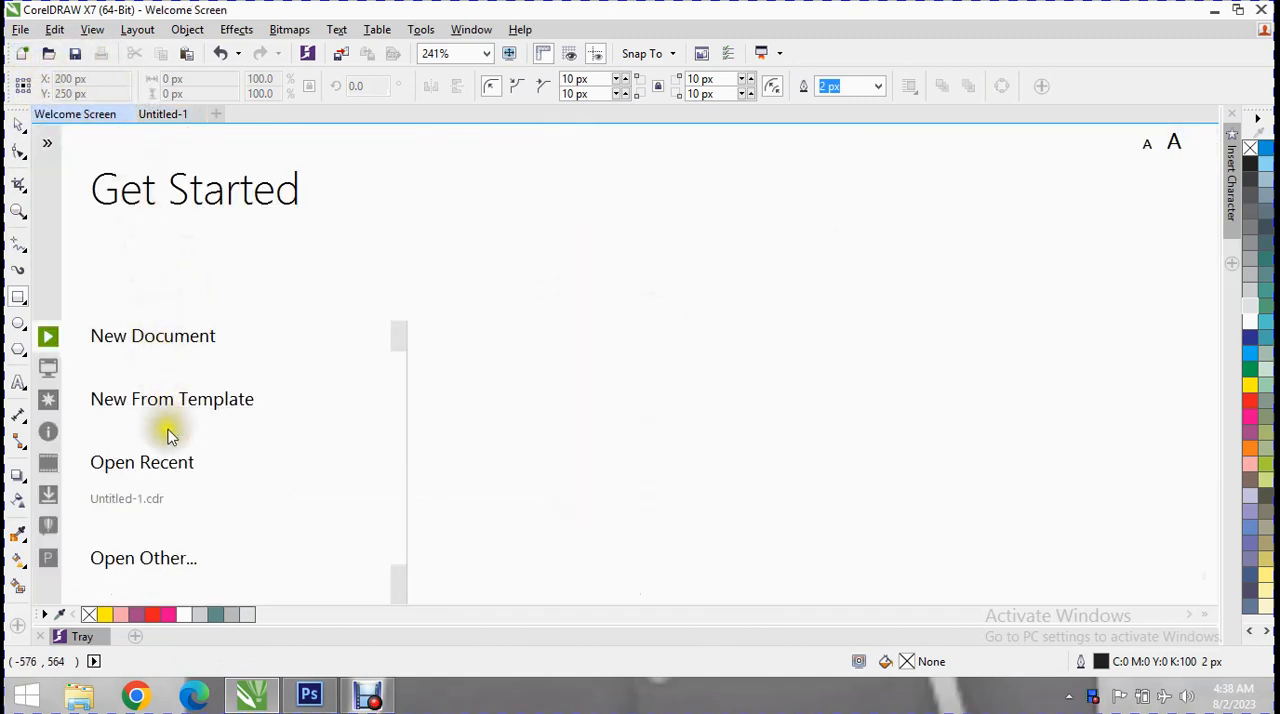
click(165, 116)
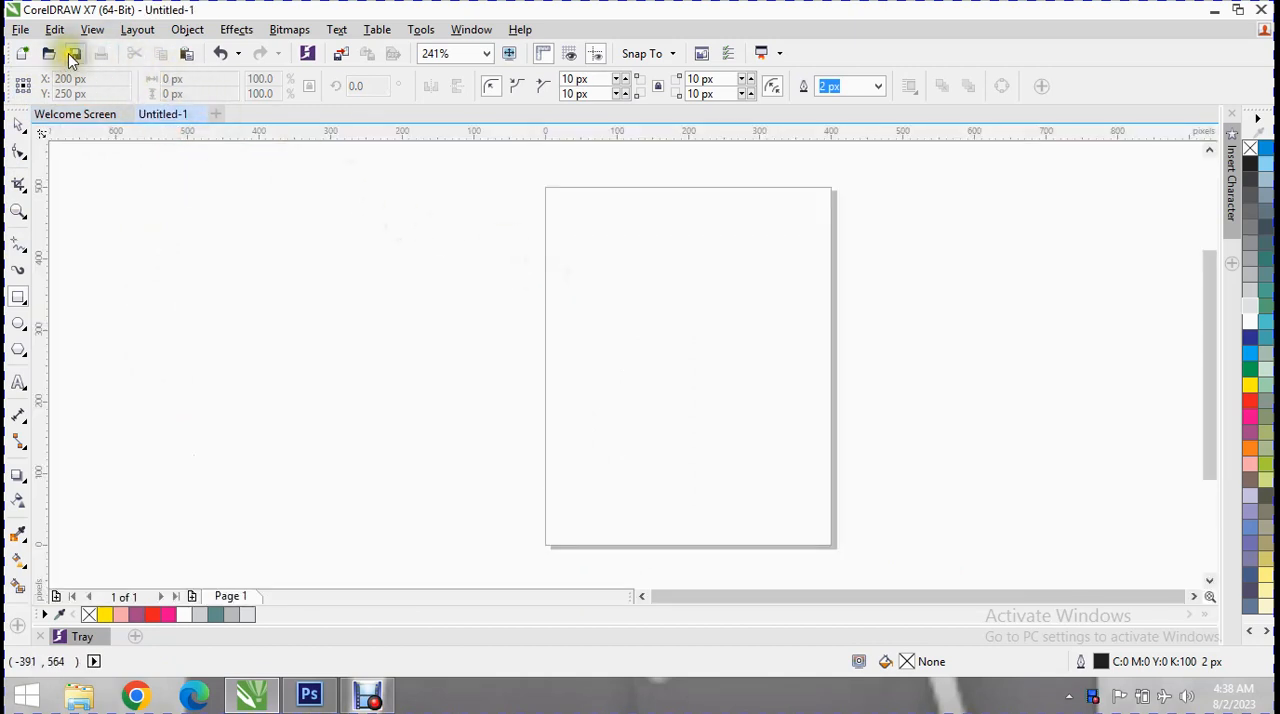
Create two new blank documents and close both of them again.
click(21, 30)
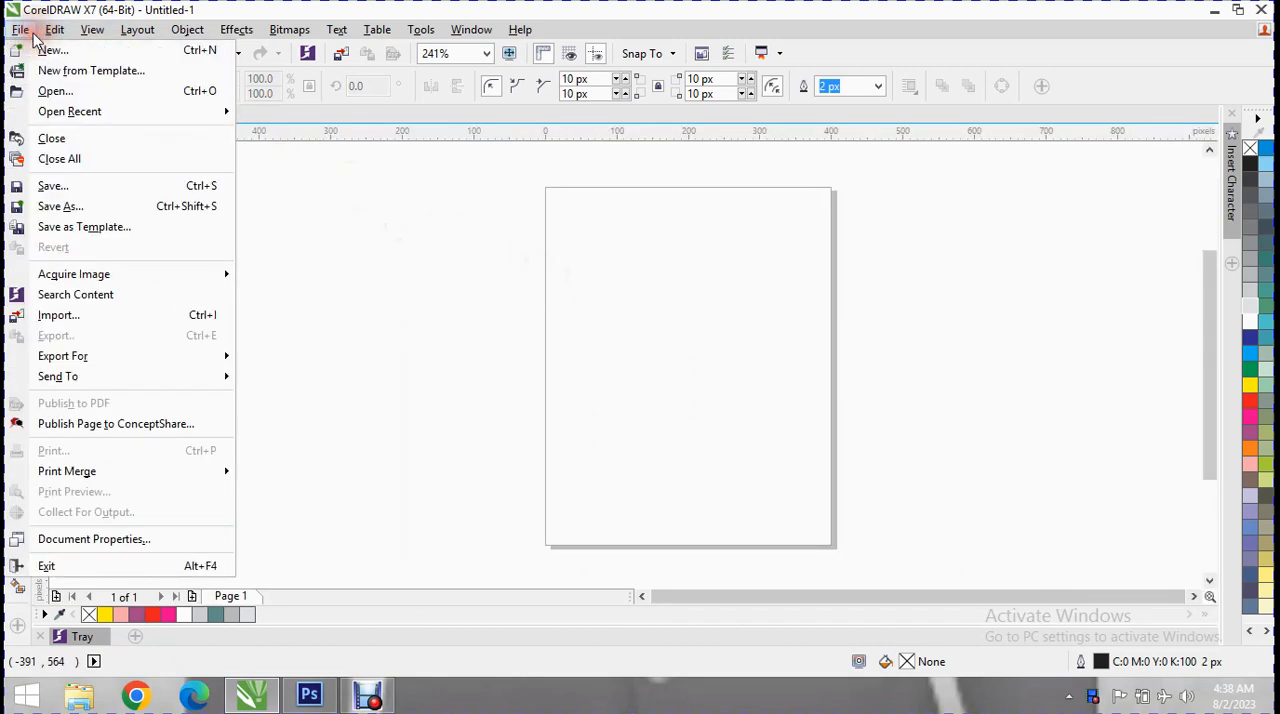
click(153, 52)
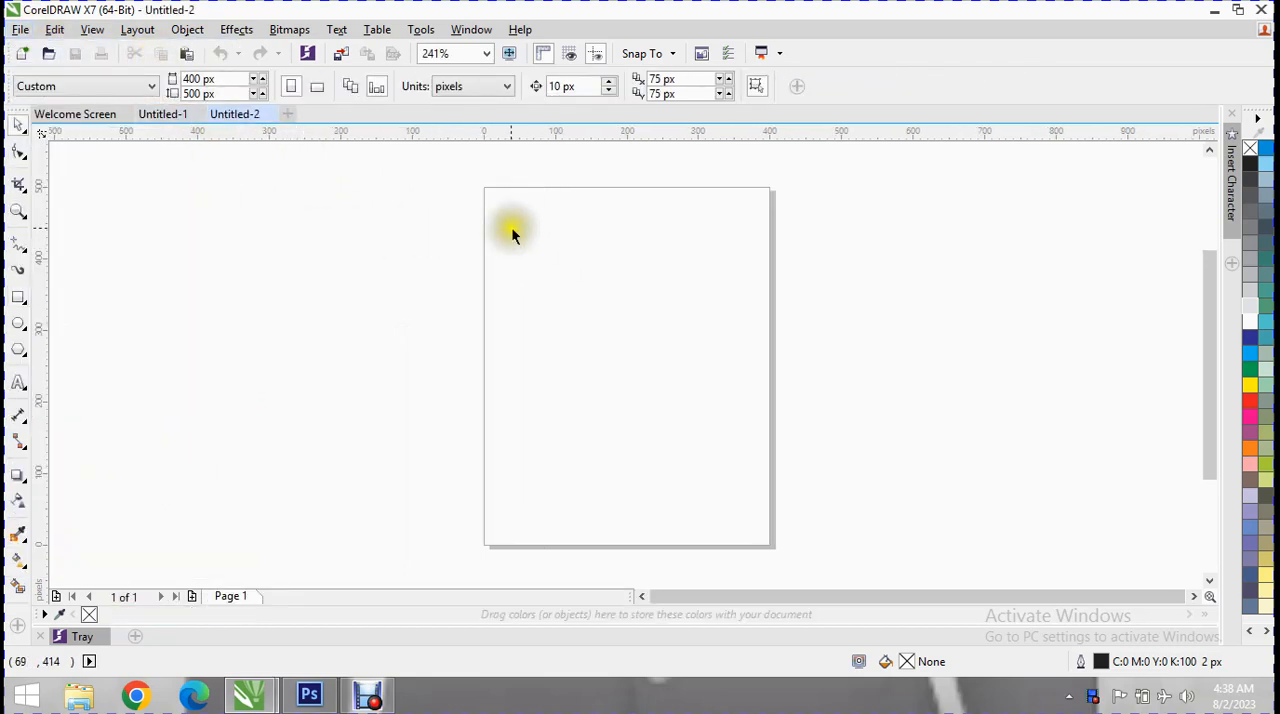
click(20, 33)
click(38, 54)
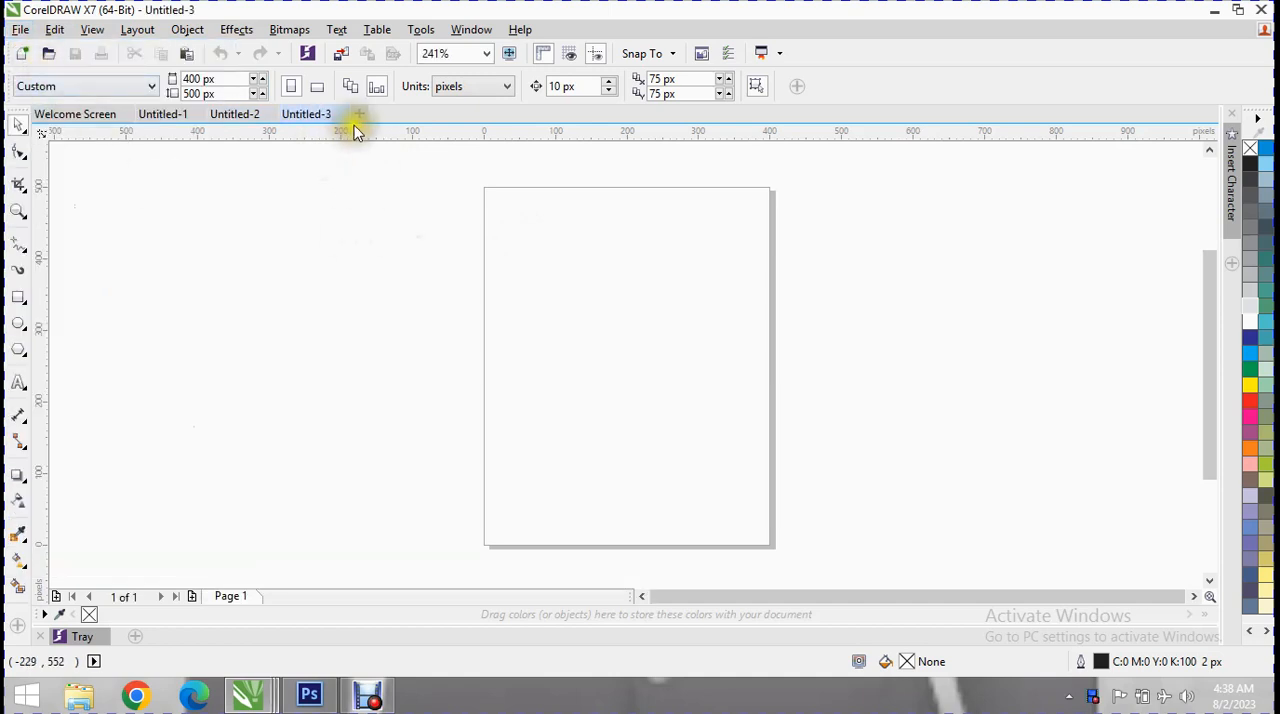
click(343, 114)
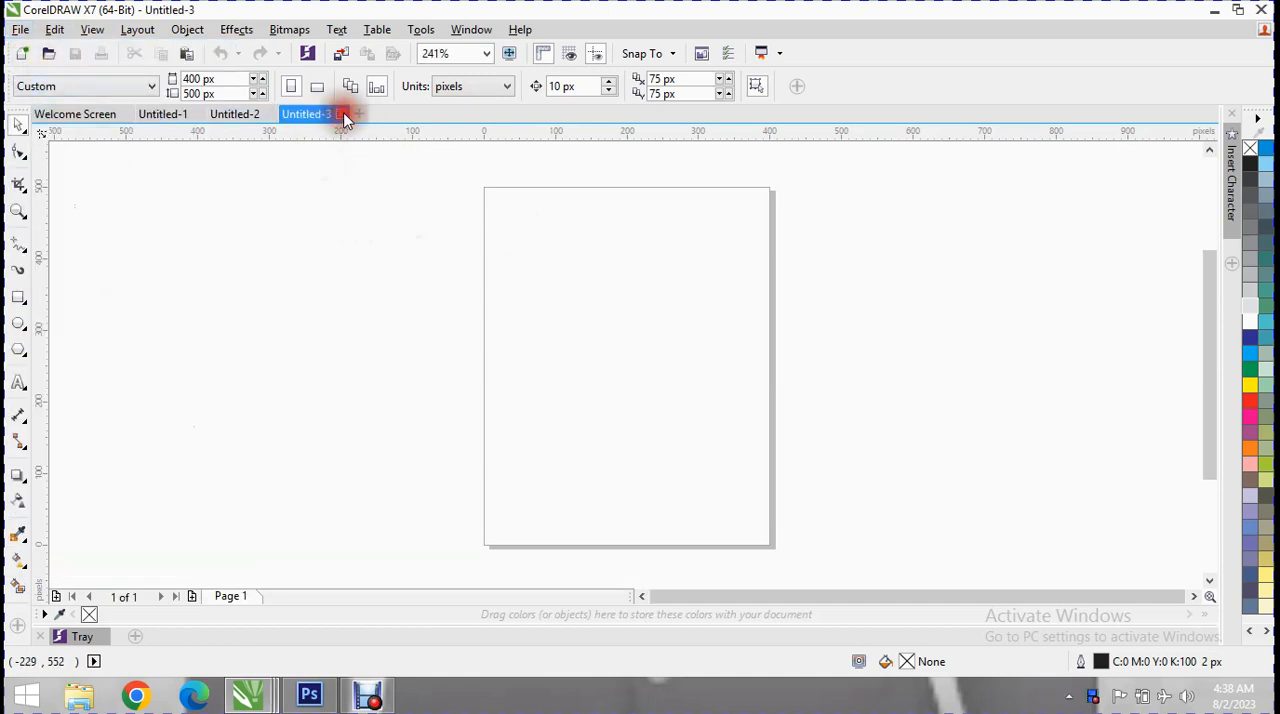
click(275, 115)
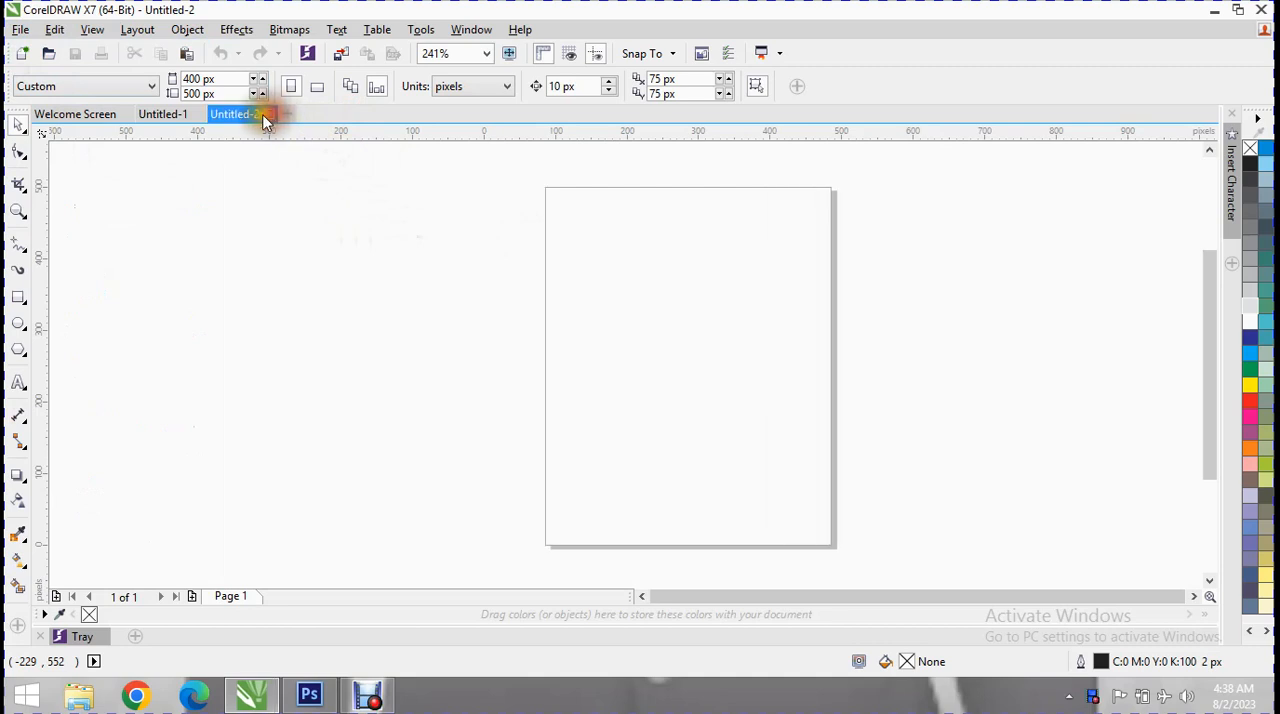
Start a new document from a template and move the template dialog fully into view.
click(56, 30)
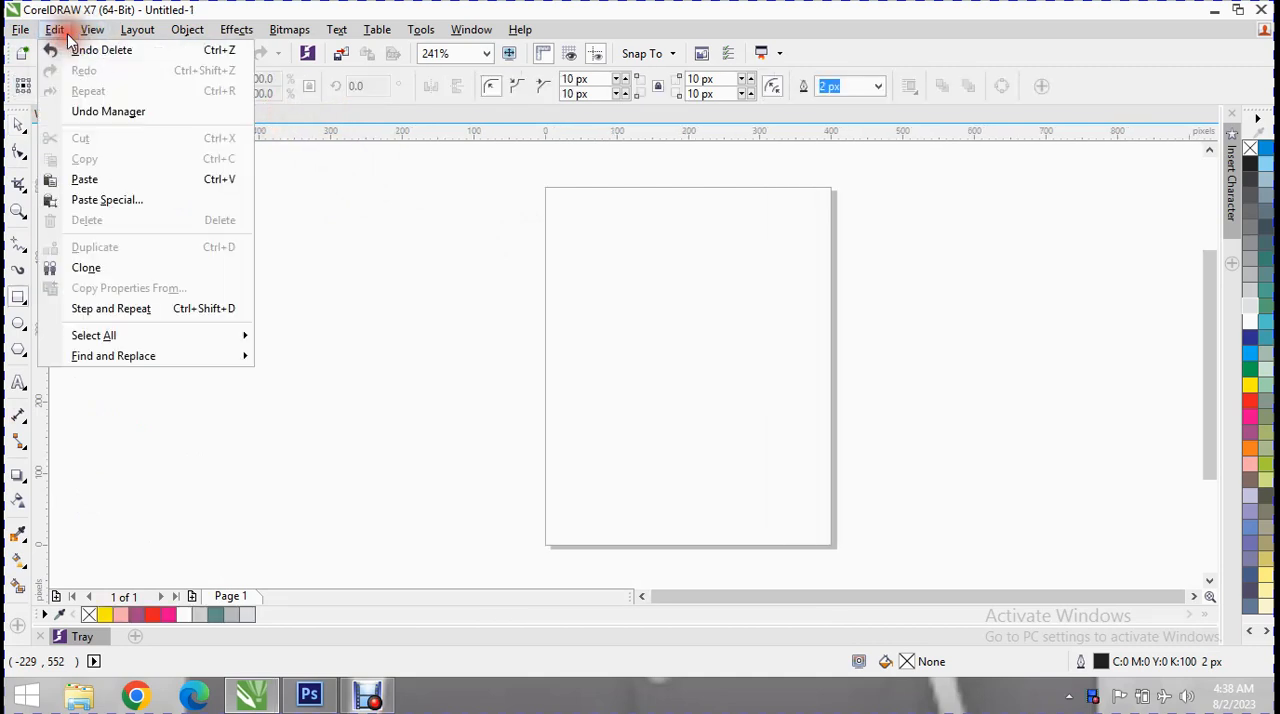
mouse_move(28, 32)
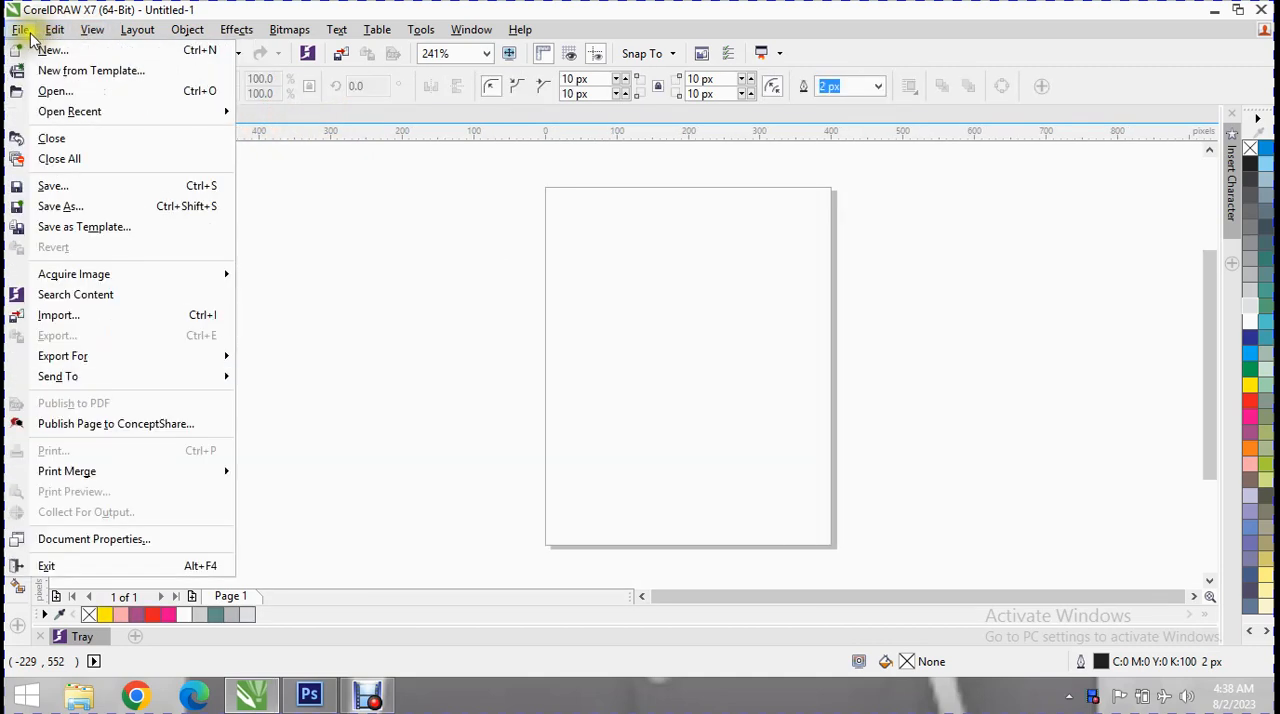
key(Escape)
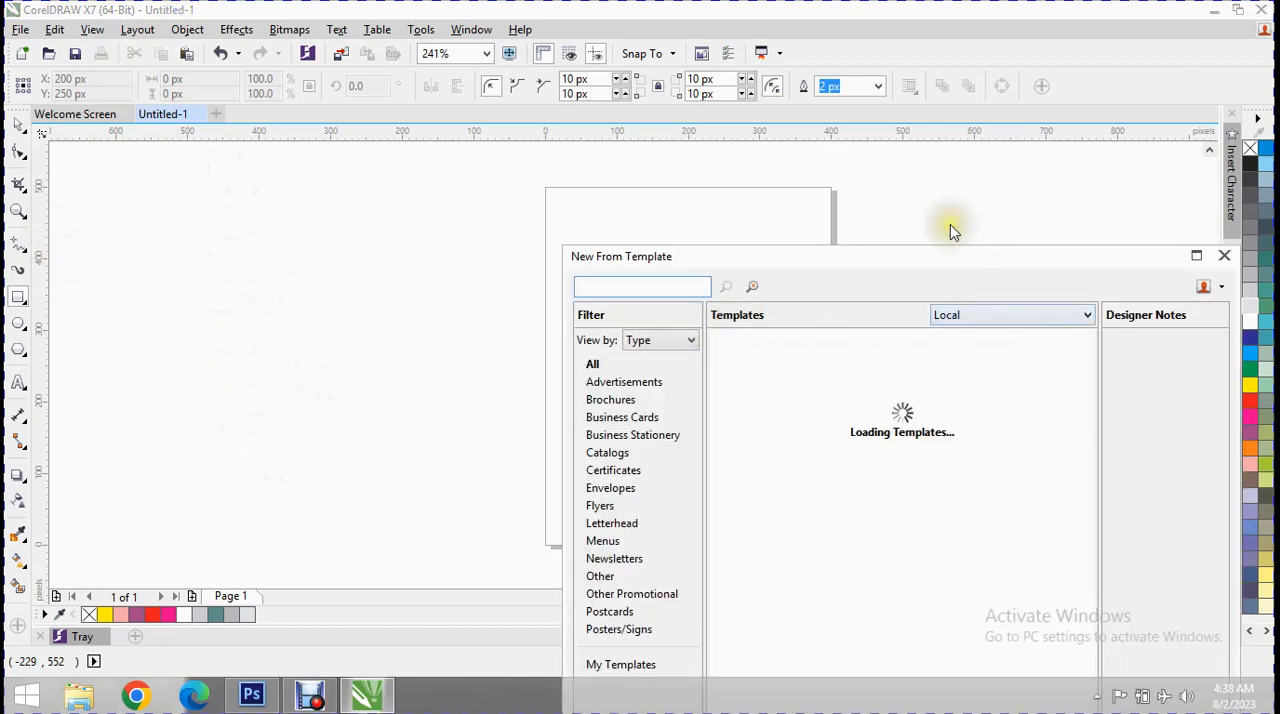
drag(946, 253, 656, 65)
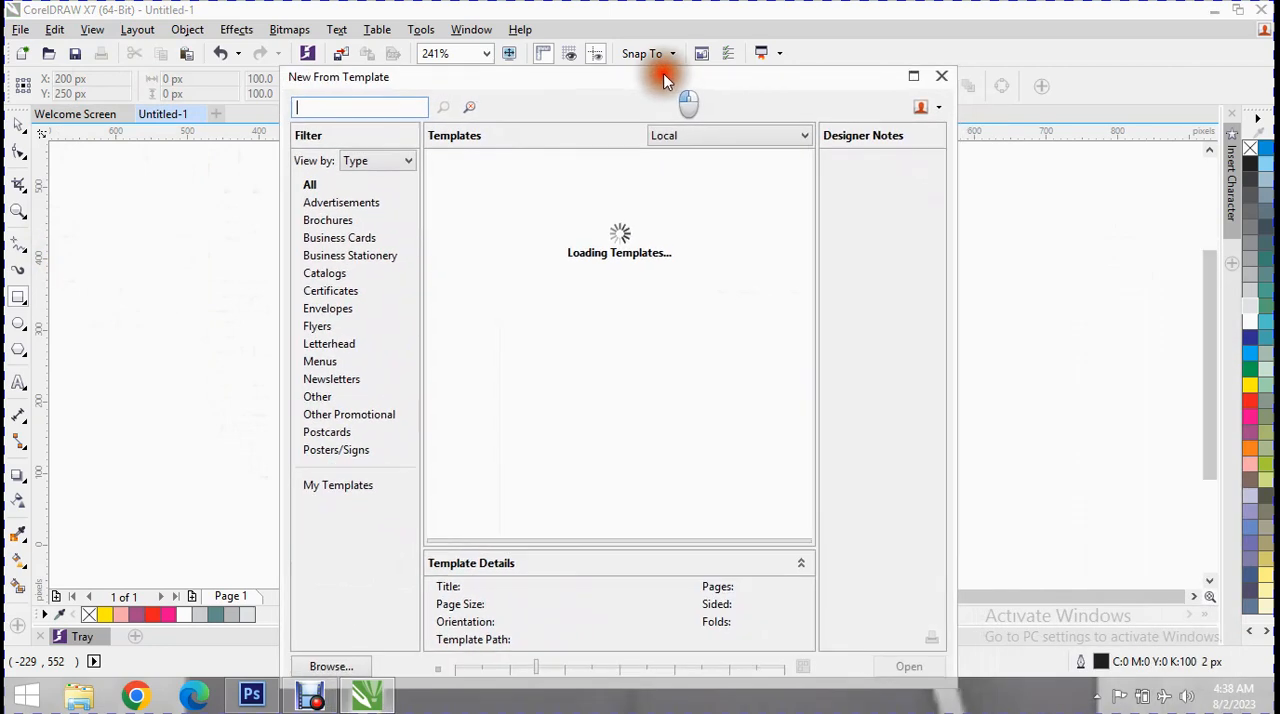
Look through the local templates by type, including Business Stationery, Envelopes, Newsletters and Brochures.
click(349, 240)
click(350, 258)
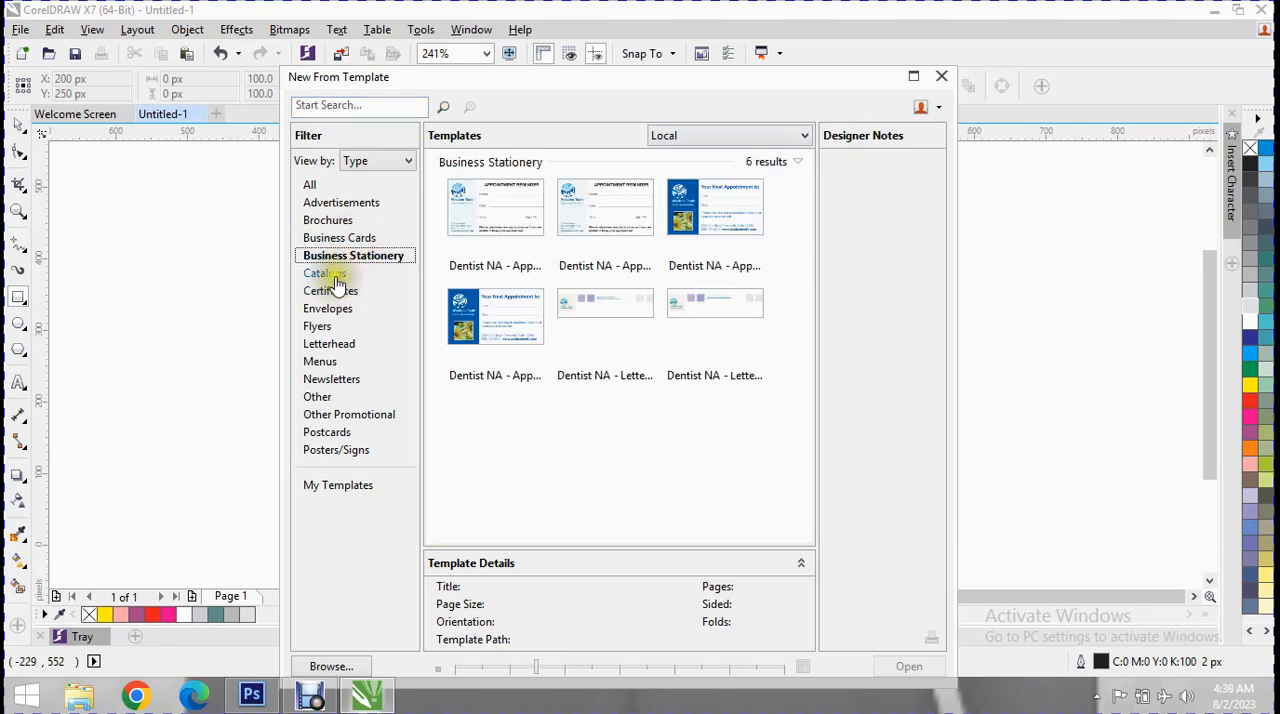
click(337, 275)
click(338, 292)
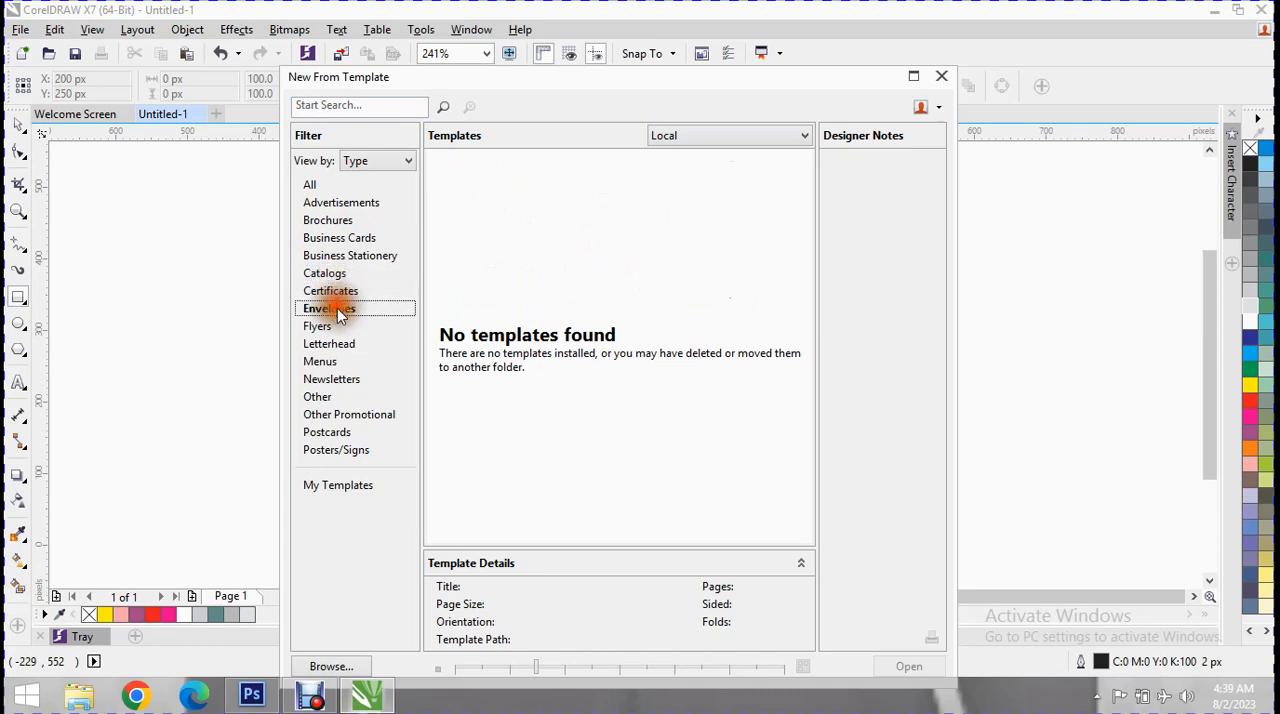
click(339, 328)
click(338, 344)
click(333, 378)
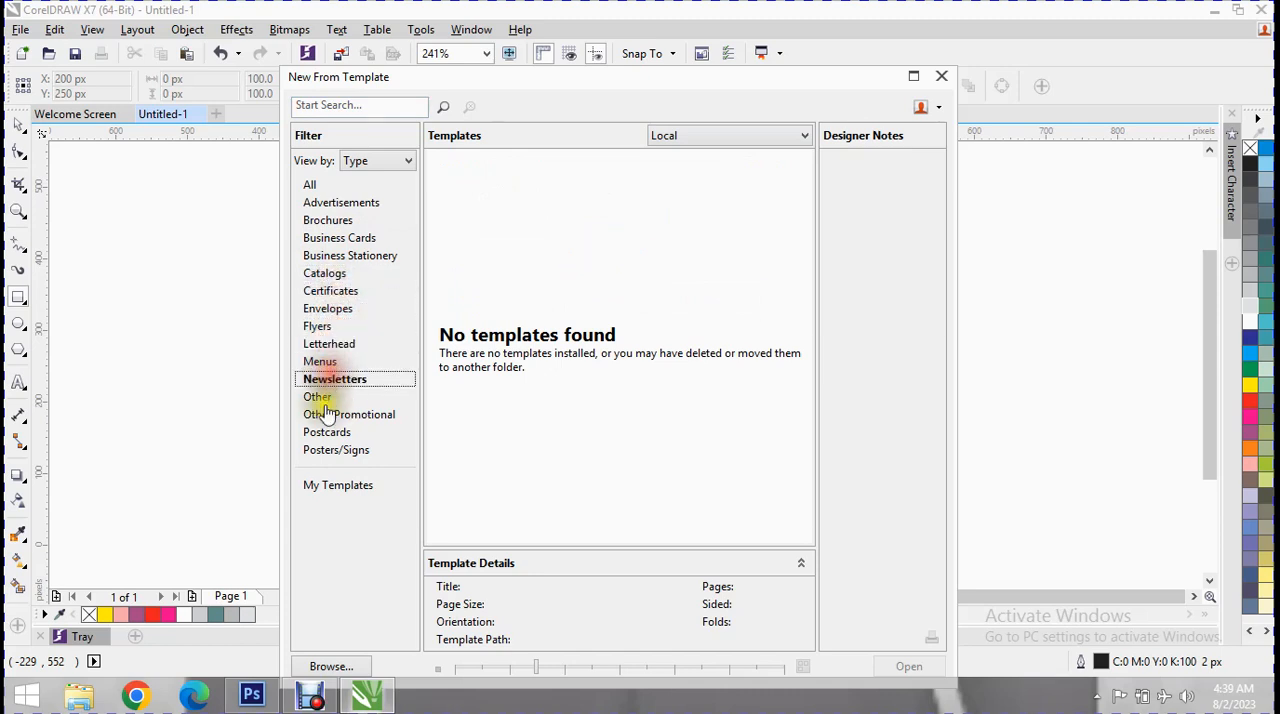
click(324, 412)
click(335, 221)
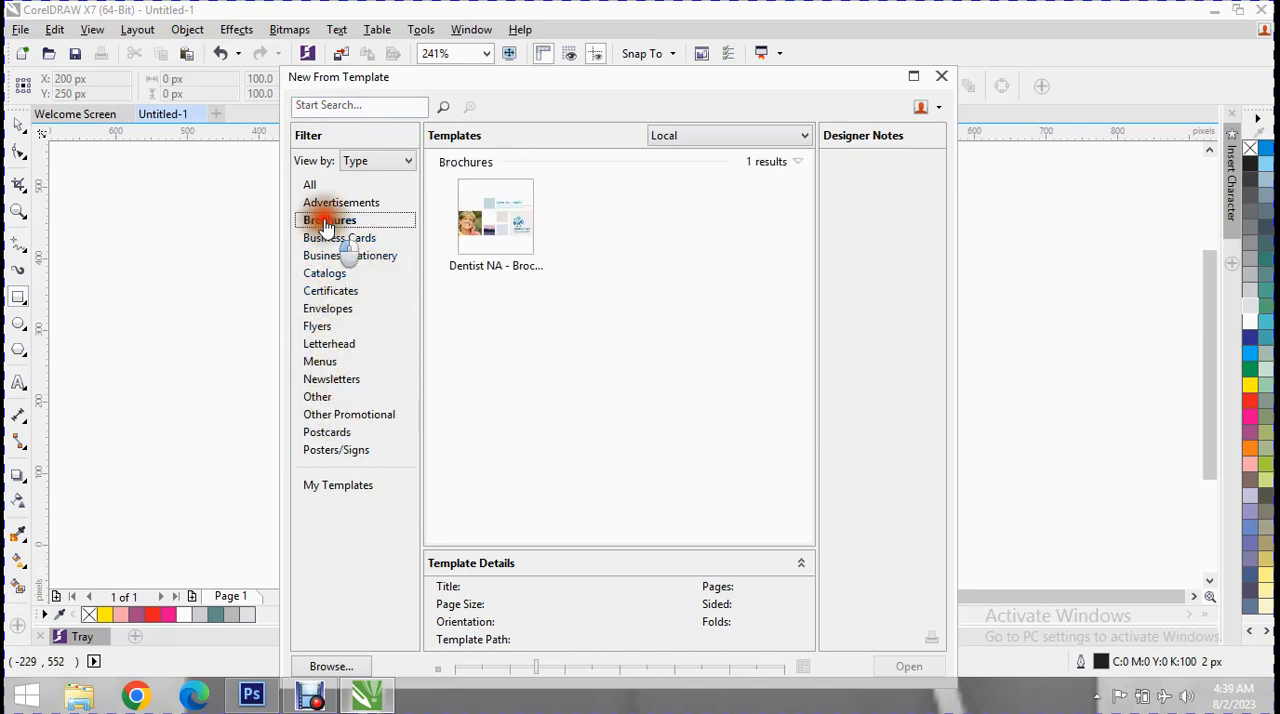
Create a document from the first Dentist NA template in the Business Cards category.
click(332, 240)
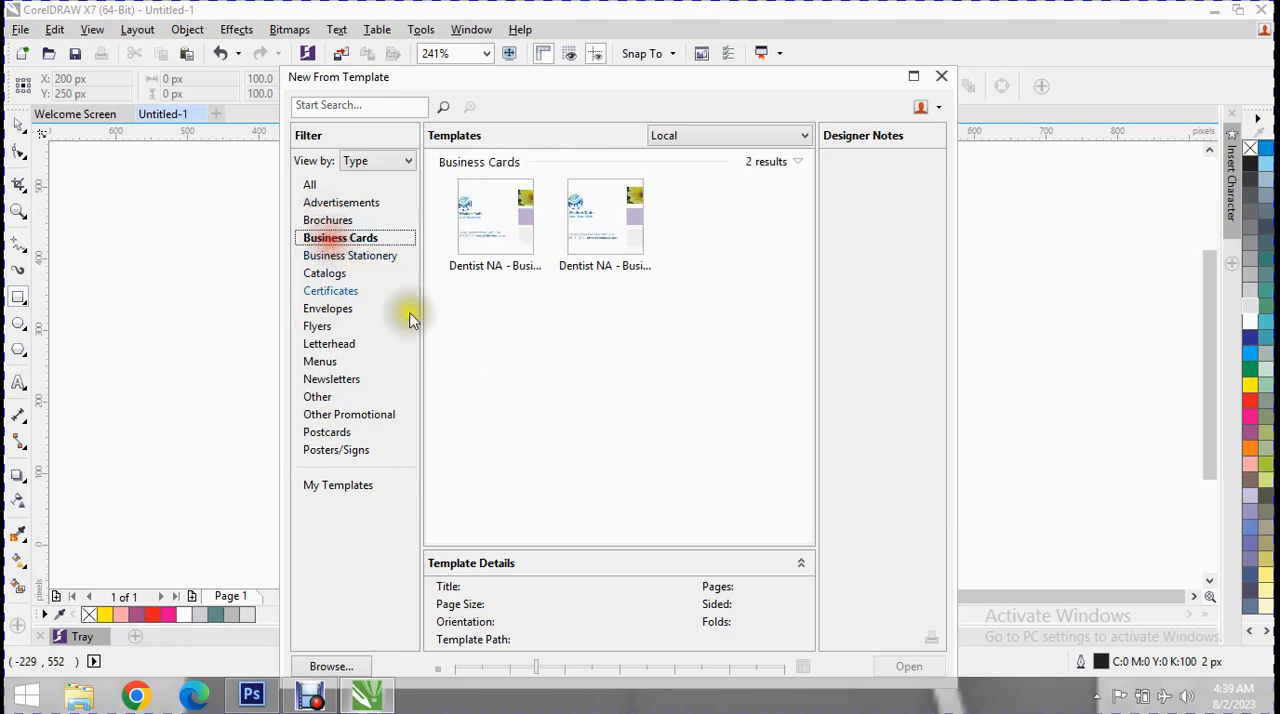
click(490, 263)
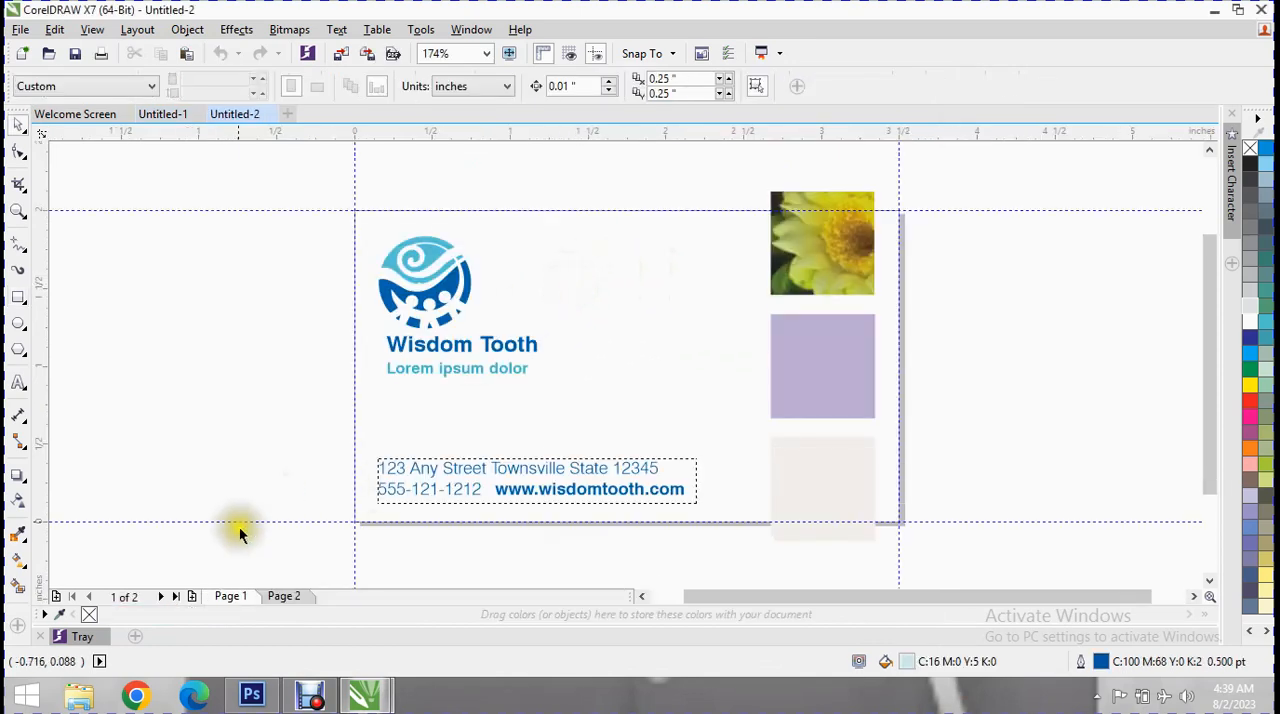
Switch to the Untitled-1 document and draw a rectangle about 842 by 420 px across the page.
click(168, 112)
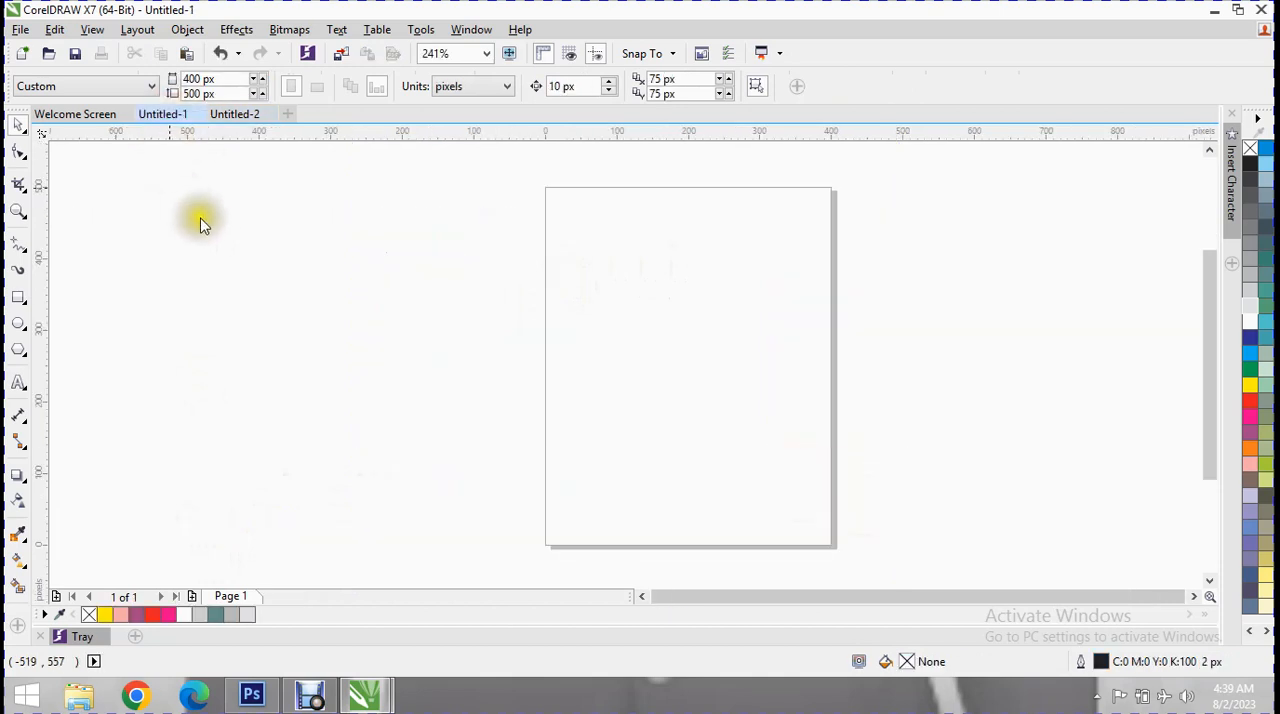
click(18, 297)
mouse_move(298, 230)
mouse_down()
mouse_move(877, 497)
mouse_move(909, 520)
mouse_move(901, 528)
mouse_up()
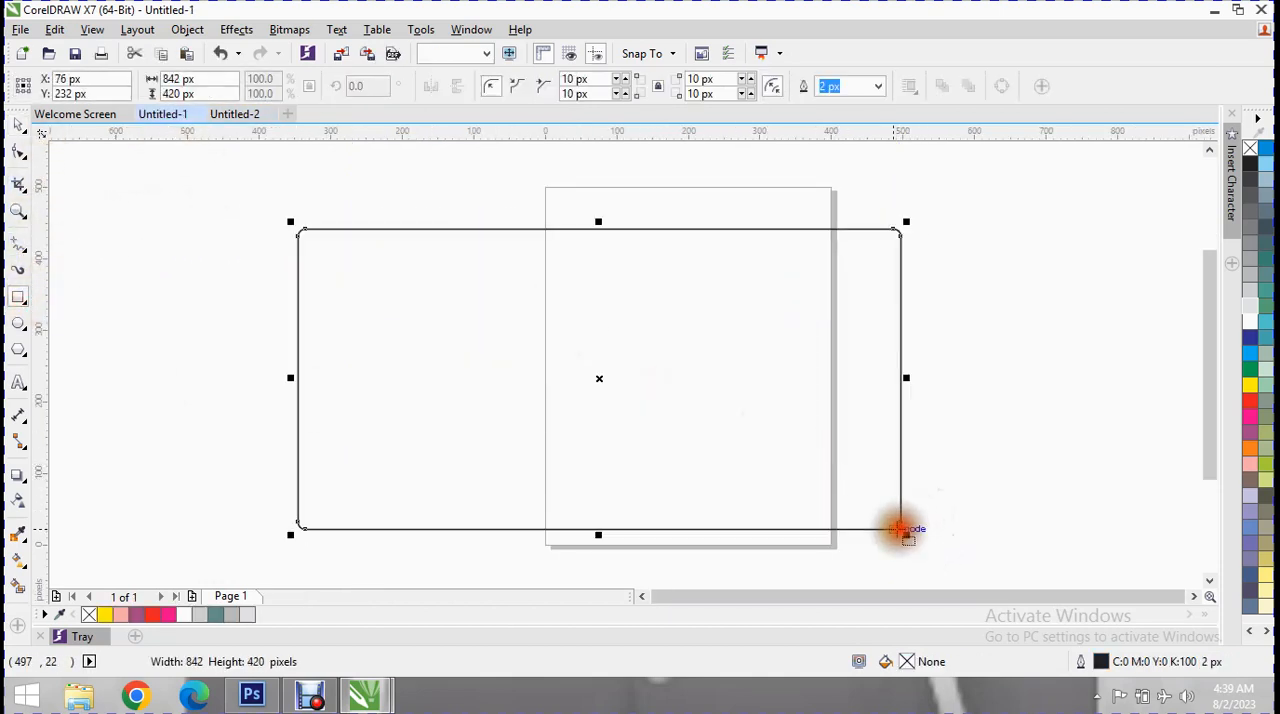
Set all corner radii of the rectangle to 0 px.
click(616, 80)
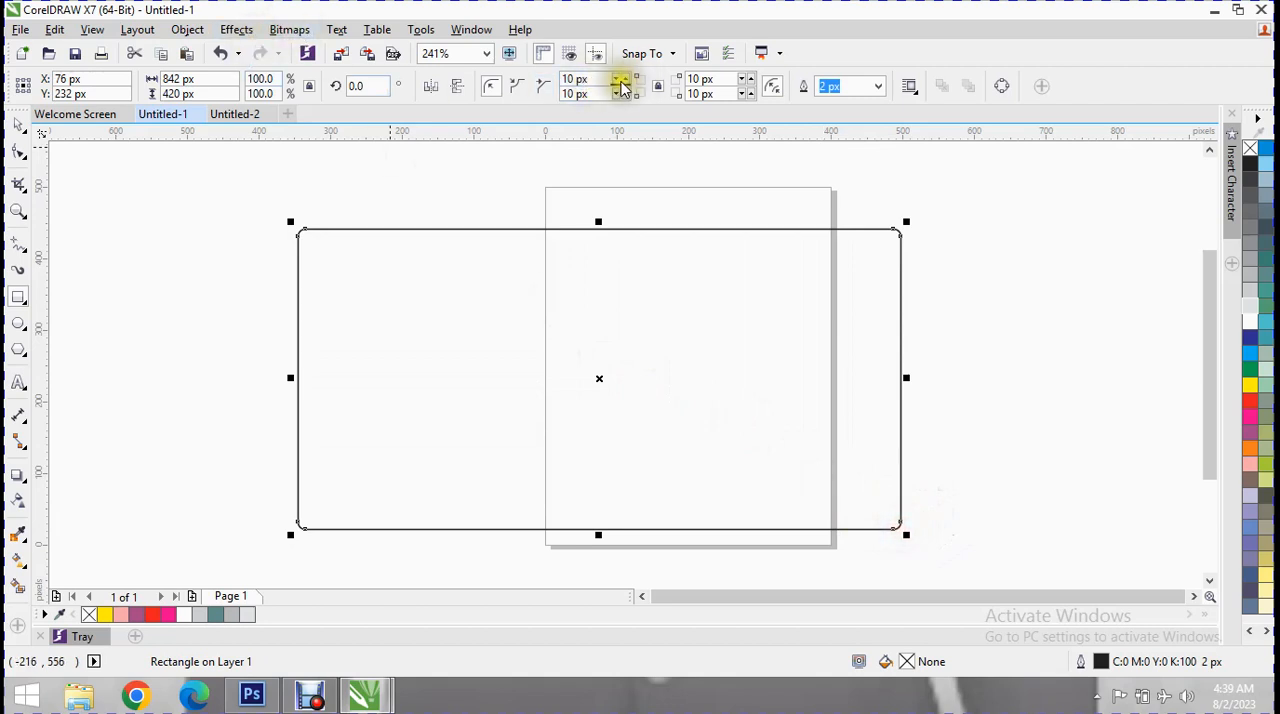
click(616, 80)
click(616, 80)
click(616, 80)
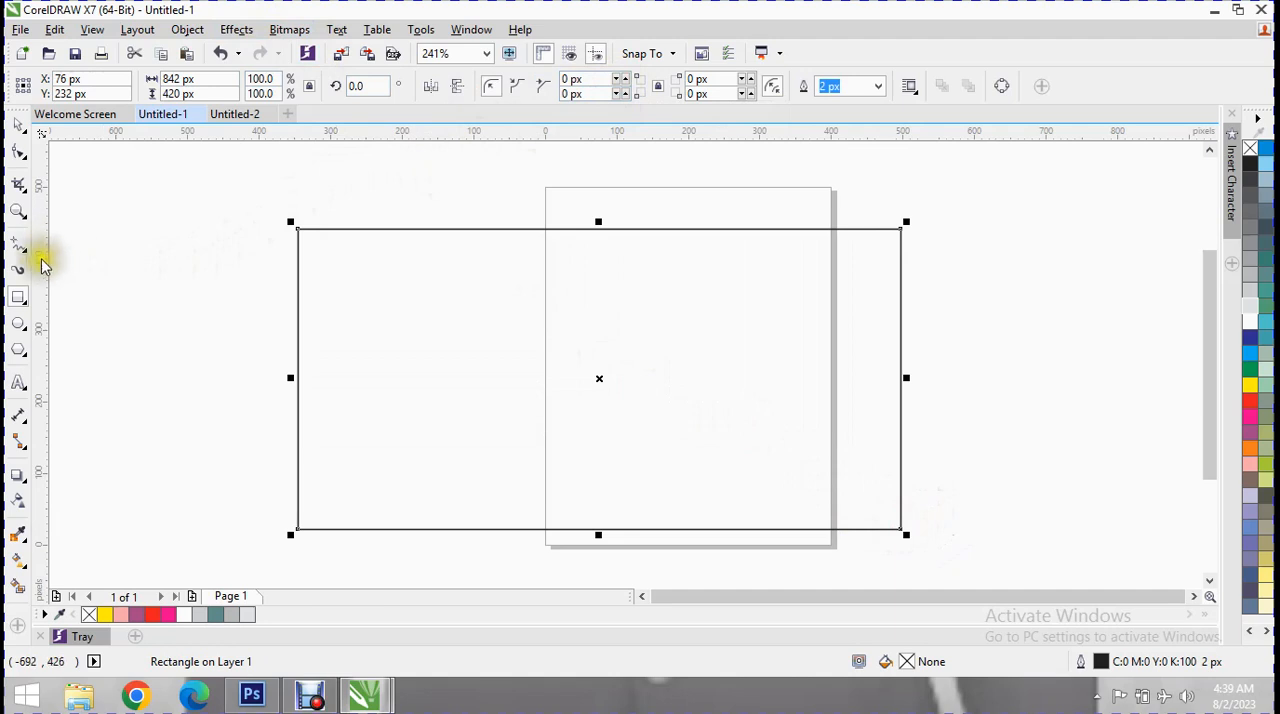
Draw a freehand curve about 50 by 420 px from the rectangle's top edge to its bottom edge near the left end, and close it.
click(18, 245)
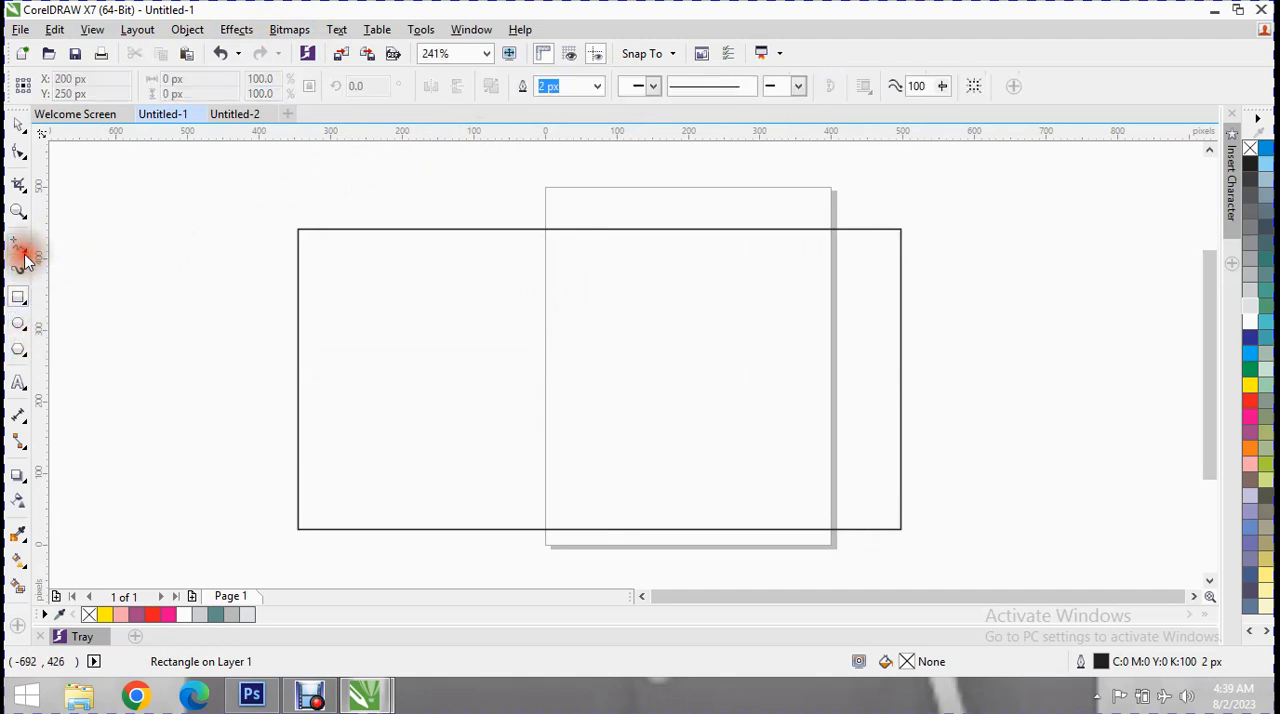
mouse_move(355, 230)
mouse_down()
mouse_move(377, 377)
mouse_move(338, 524)
mouse_up()
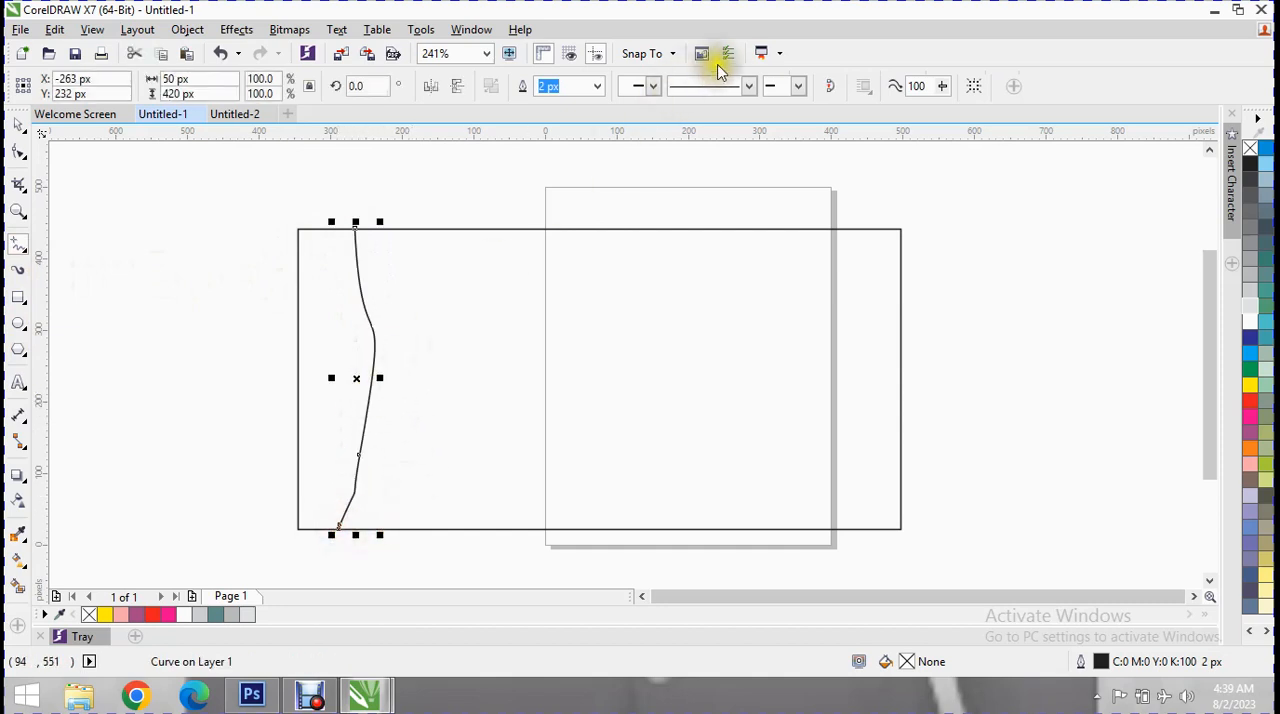
click(829, 86)
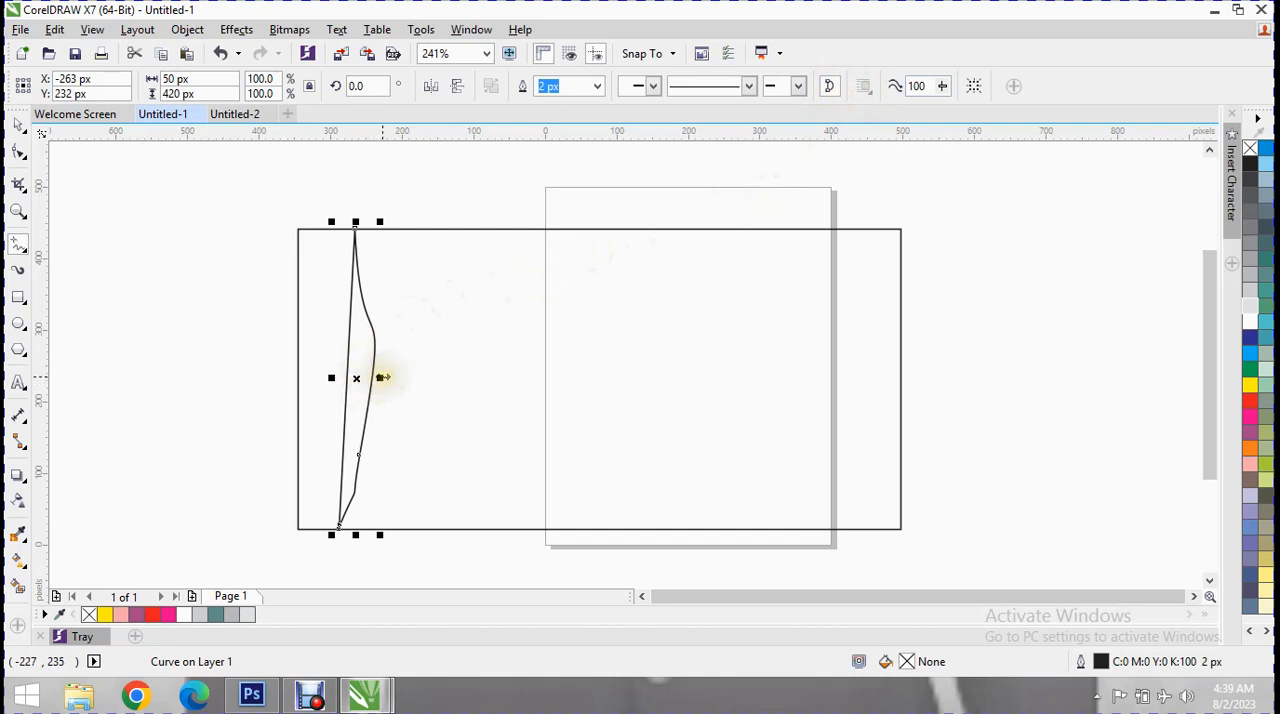
Reshape the closed curve with the Shape tool, placing its upper node on the rectangle's top edge and its lower end near the bottom edge.
click(18, 150)
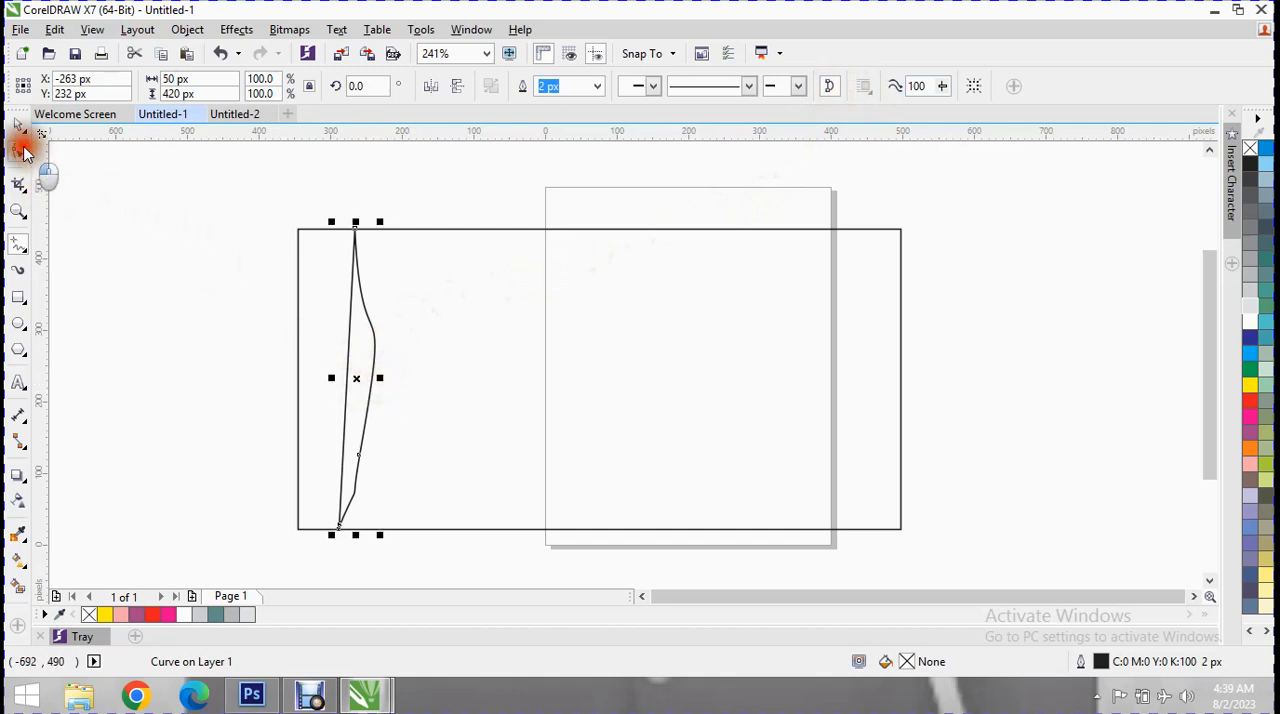
mouse_move(344, 364)
mouse_down()
mouse_move(369, 380)
mouse_move(406, 366)
mouse_move(403, 354)
mouse_move(372, 366)
mouse_move(371, 346)
mouse_move(340, 358)
mouse_up()
click(382, 338)
click(379, 340)
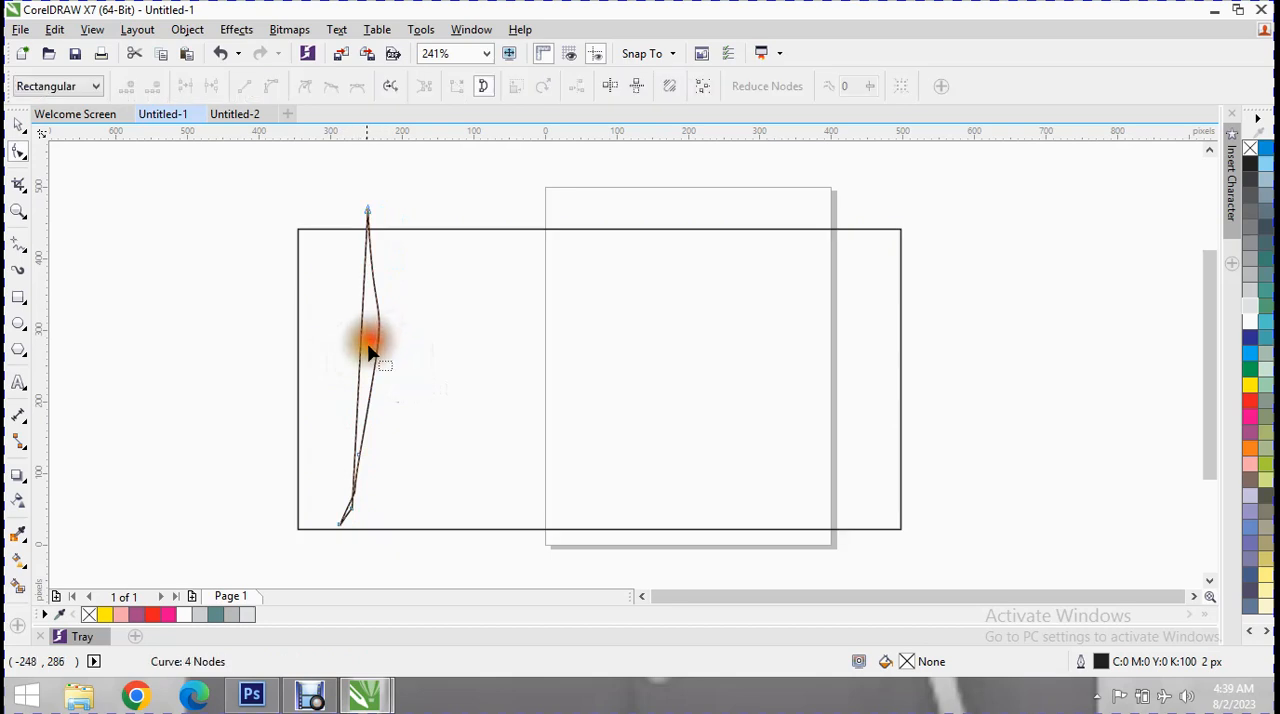
mouse_move(380, 346)
mouse_down()
mouse_move(366, 339)
mouse_move(366, 350)
mouse_up()
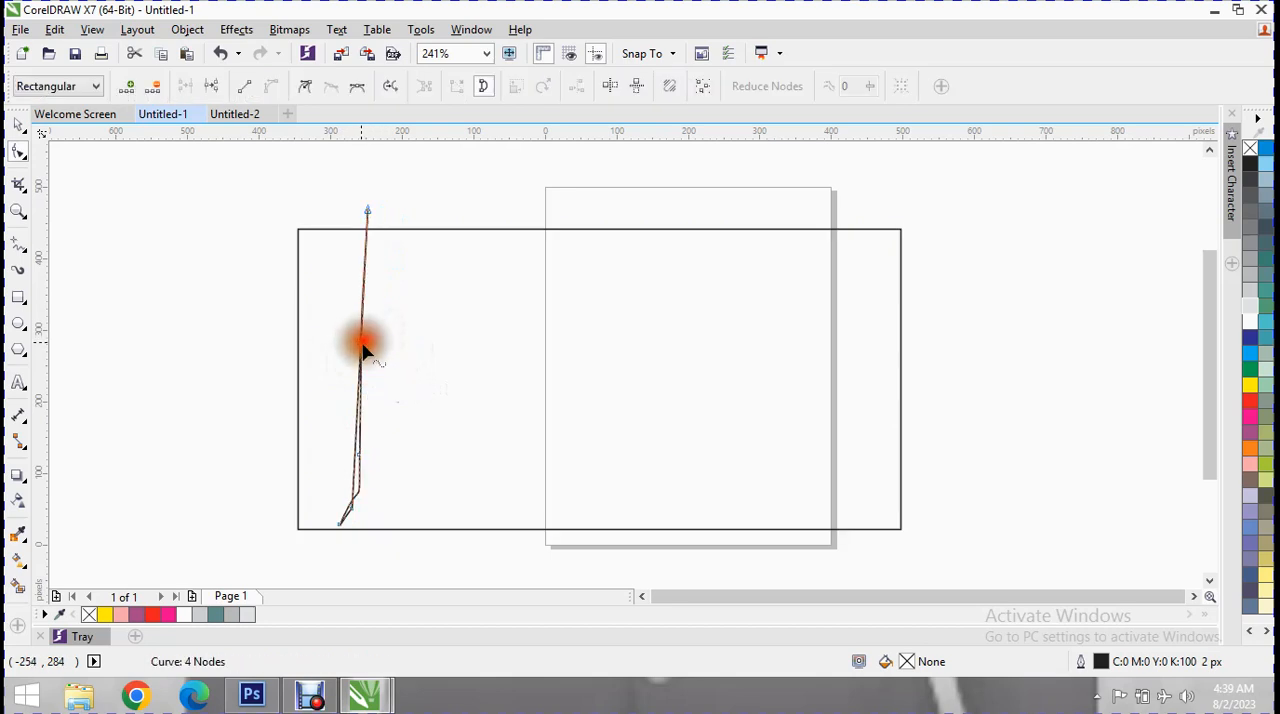
drag(366, 480, 340, 520)
drag(370, 210, 370, 234)
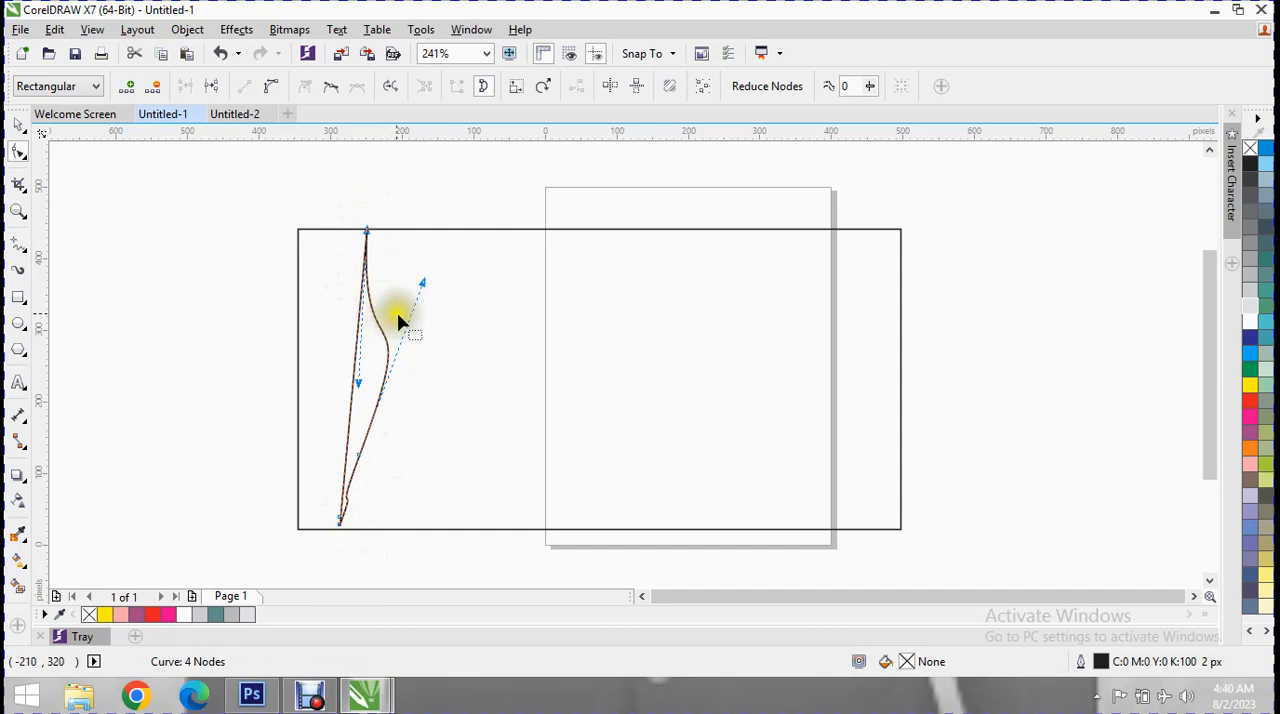
Bend the curved side into a wide S shape, bulging right in the middle and left at the rectangle's lower-left corner.
drag(425, 289, 465, 386)
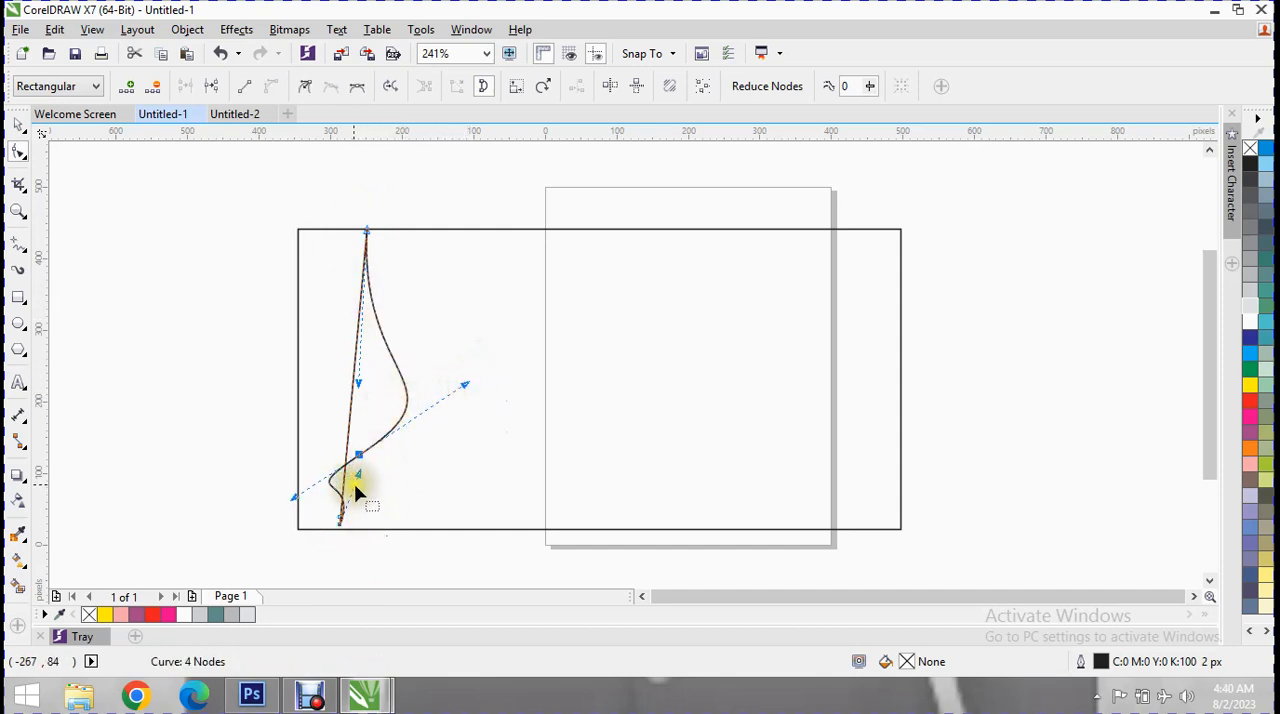
drag(329, 486, 316, 524)
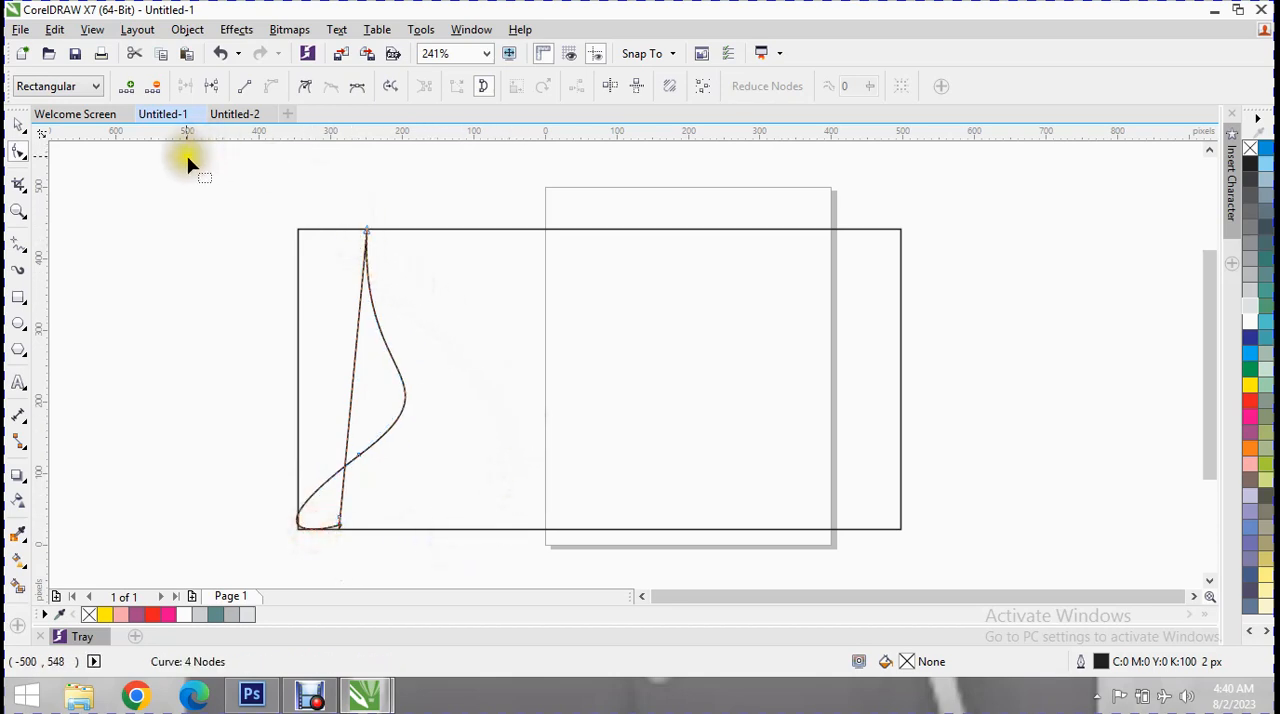
drag(369, 289, 415, 298)
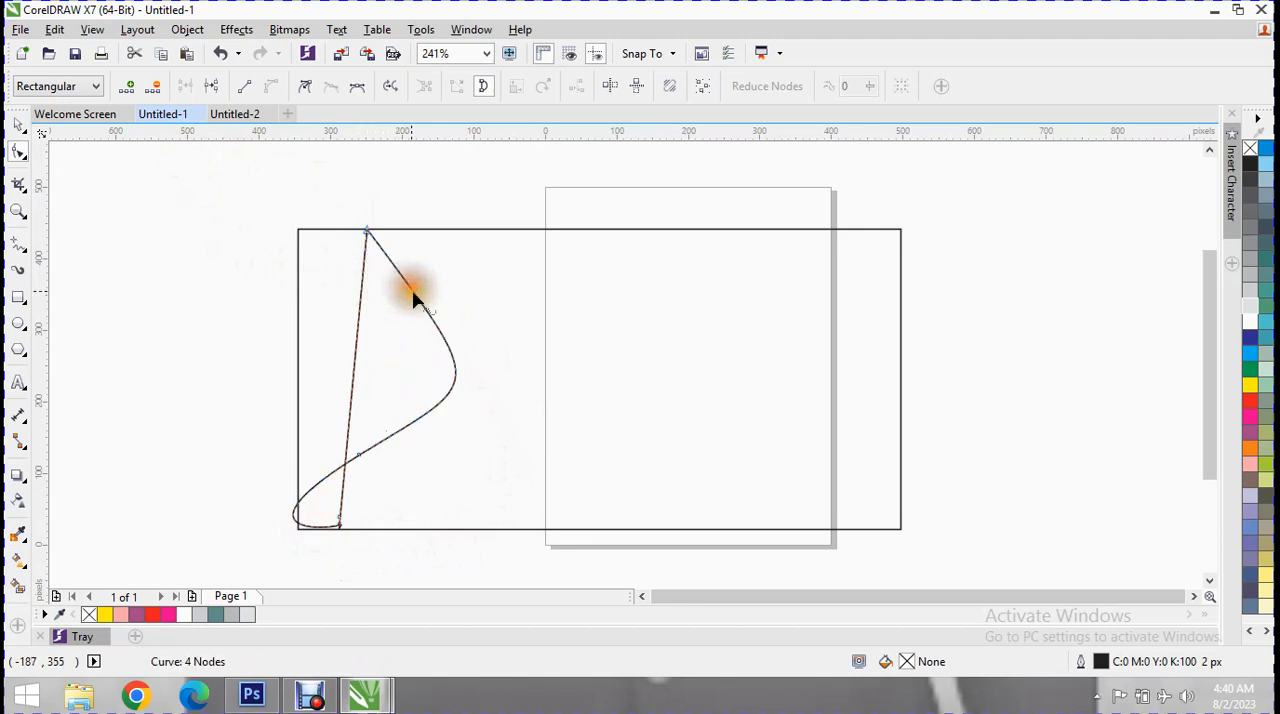
Shift the shape's straight side to the right and put its upper node on the rectangle's top edge, making the shape about 285 by 426 px.
drag(360, 328, 428, 326)
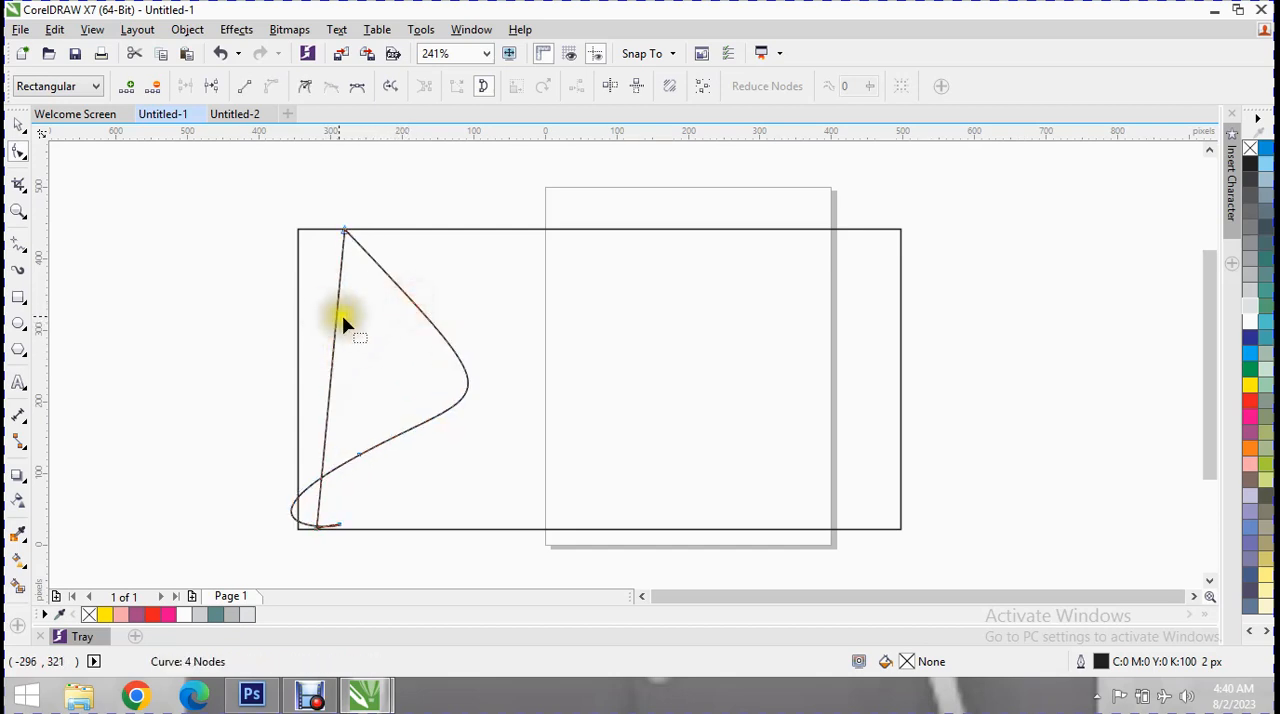
drag(338, 320, 385, 330)
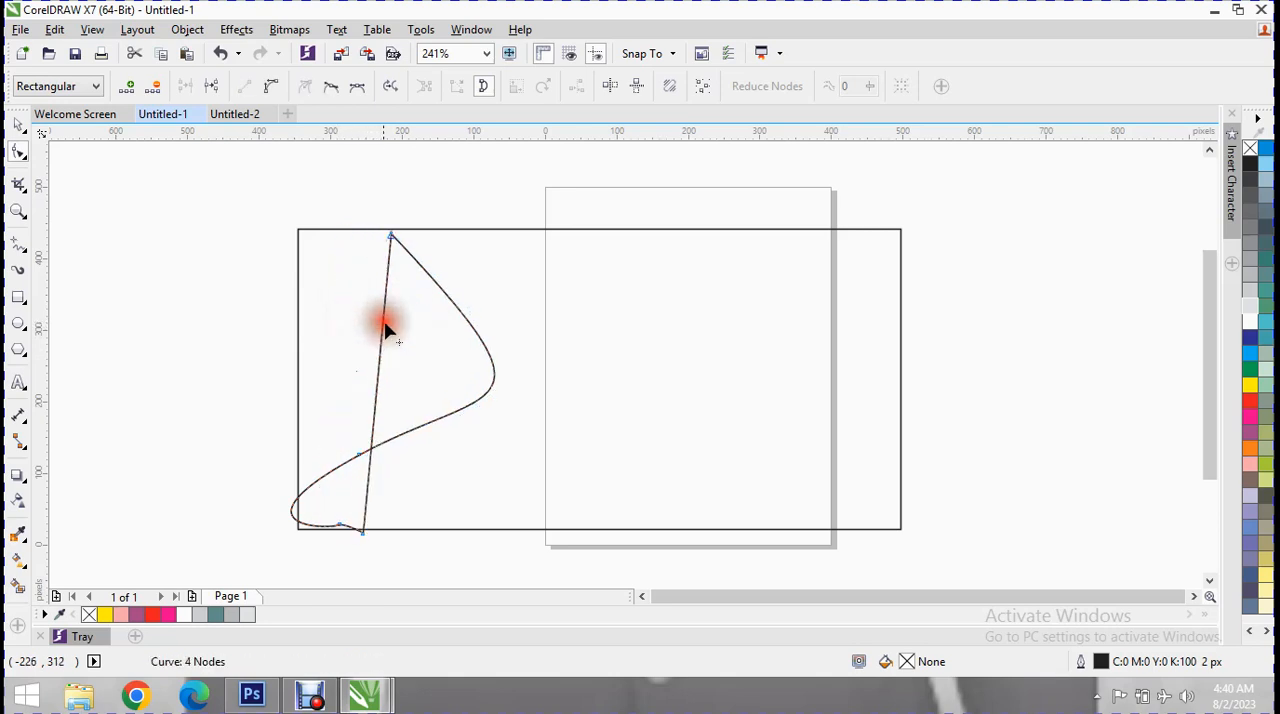
click(390, 240)
drag(392, 240, 387, 230)
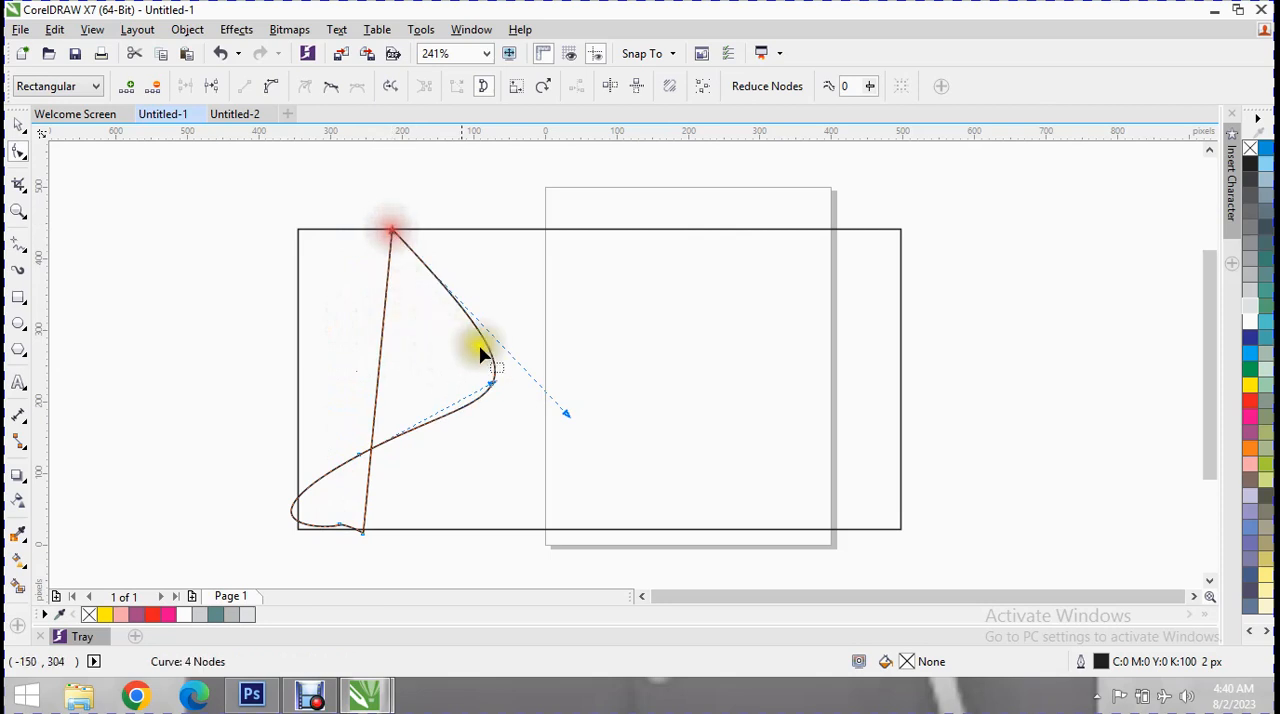
click(17, 122)
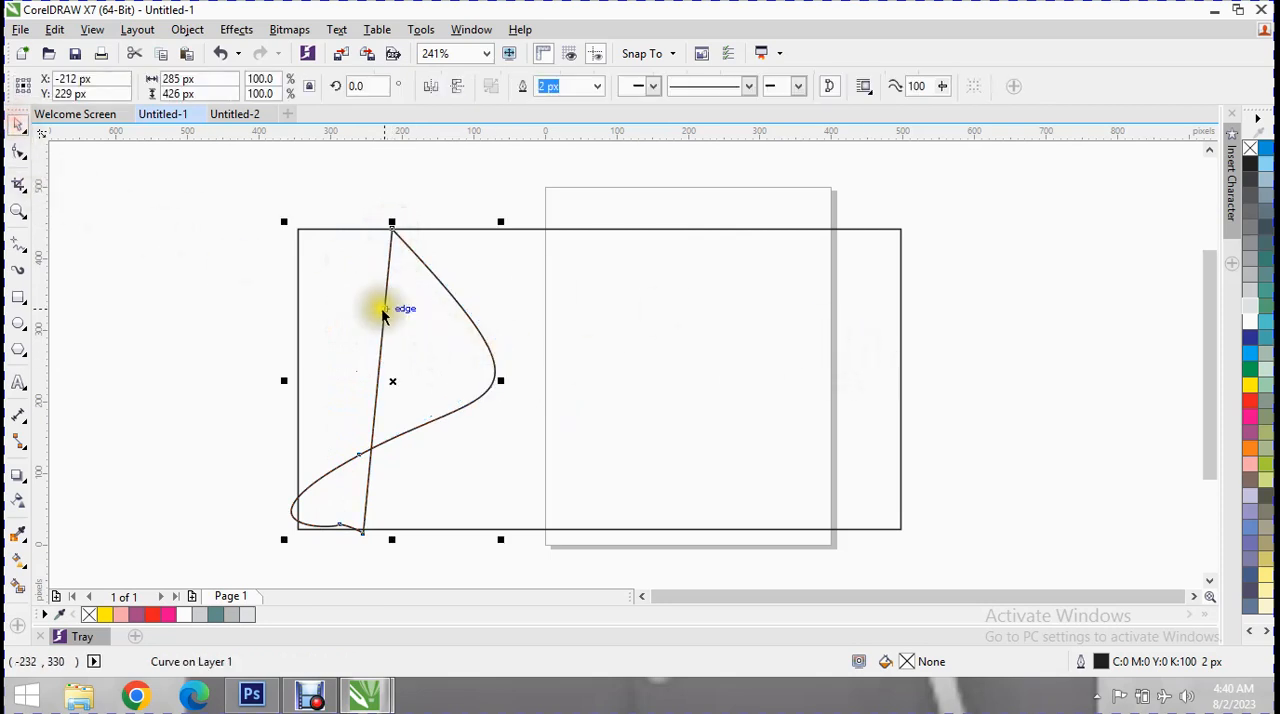
Fill the closed curved shape with yellow.
click(362, 303)
click(384, 322)
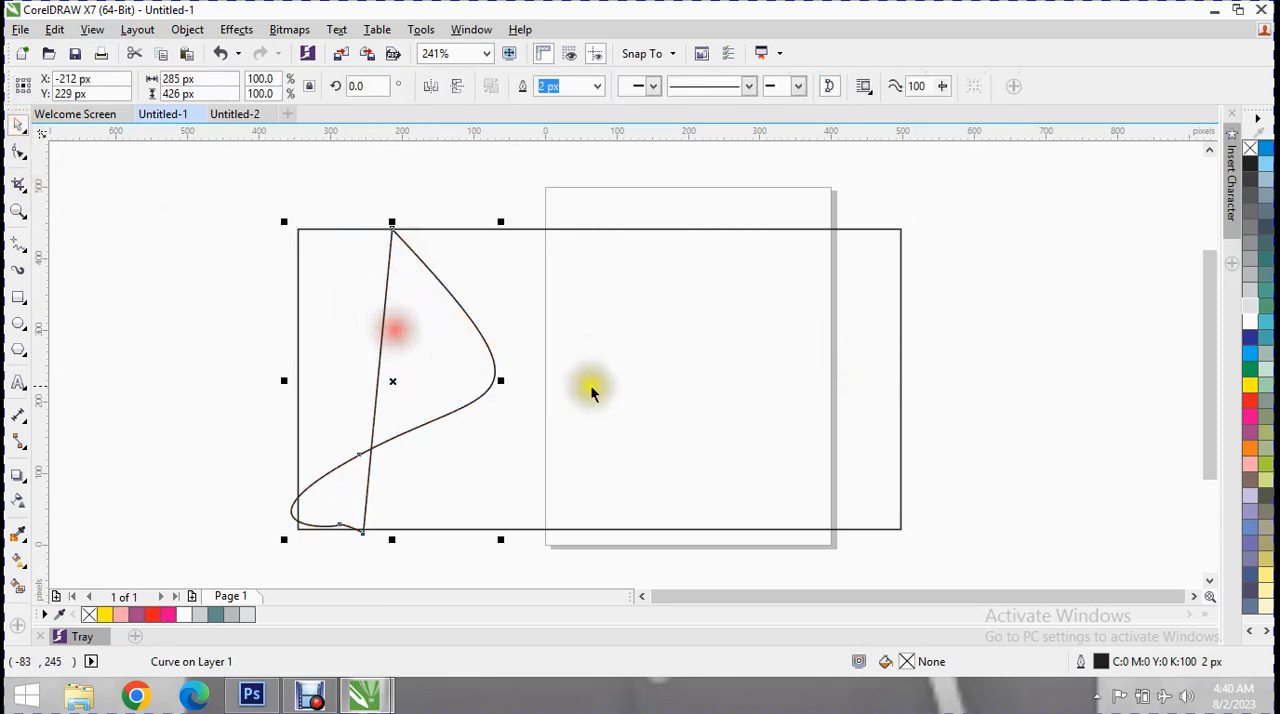
click(1251, 392)
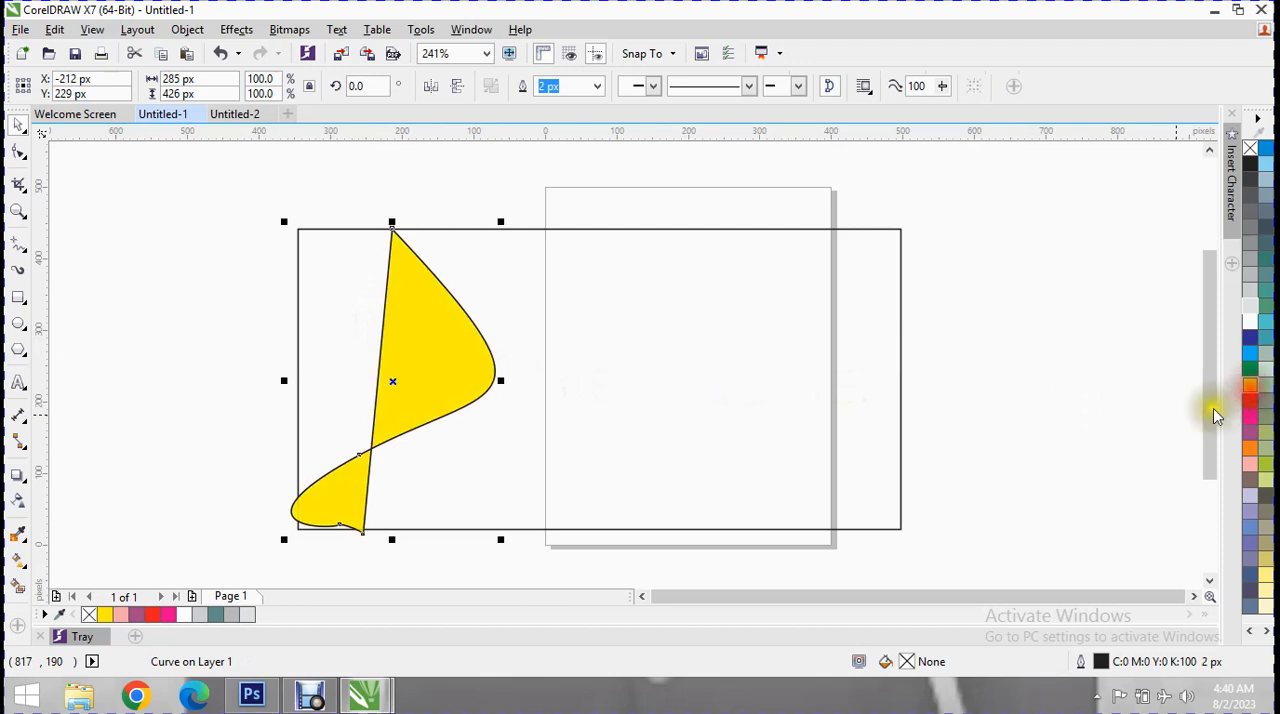
Draw an open freehand curve about 130 by 373 px from the yellow shape's top node down to the rectangle's left edge, with a green fill.
click(328, 338)
click(328, 338)
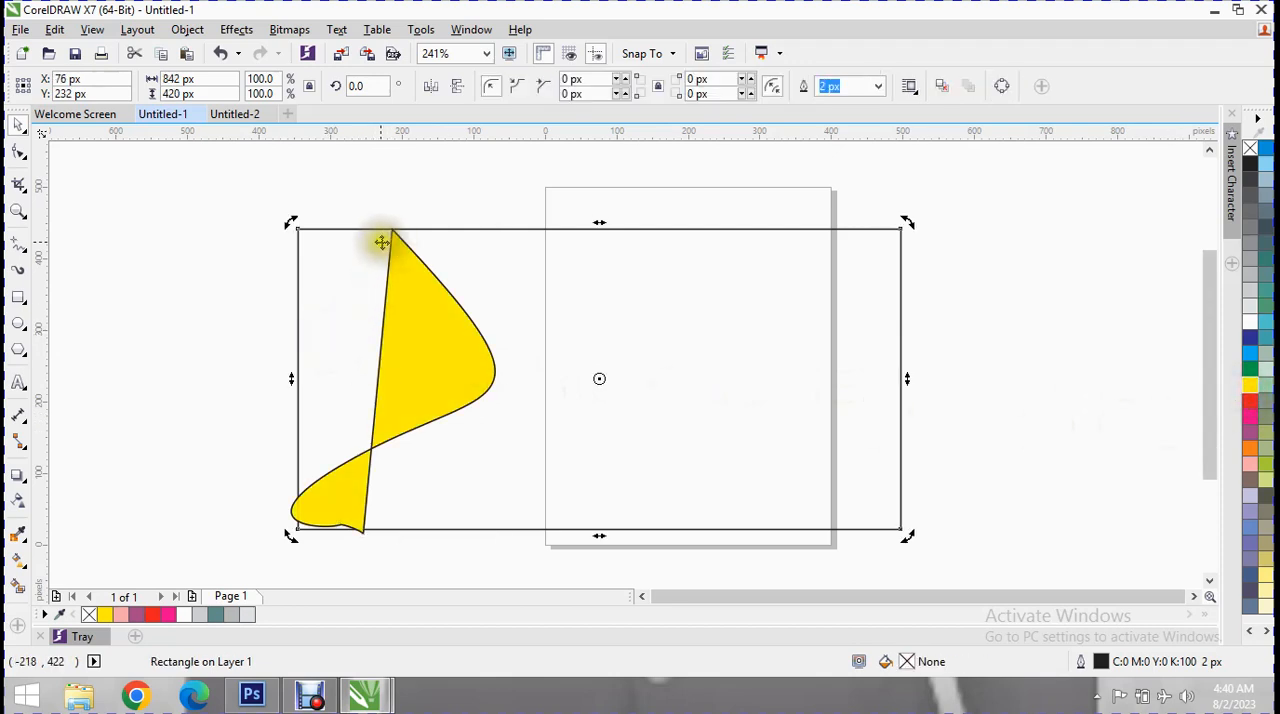
click(18, 243)
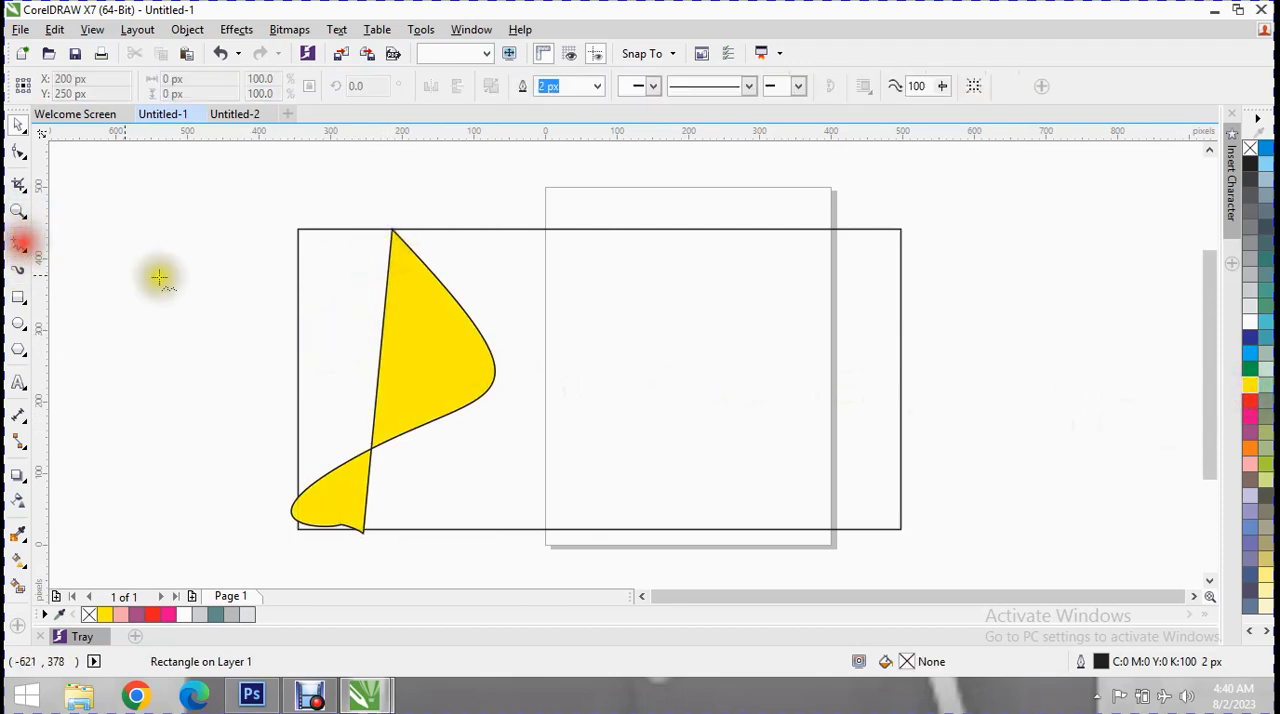
drag(392, 227, 298, 497)
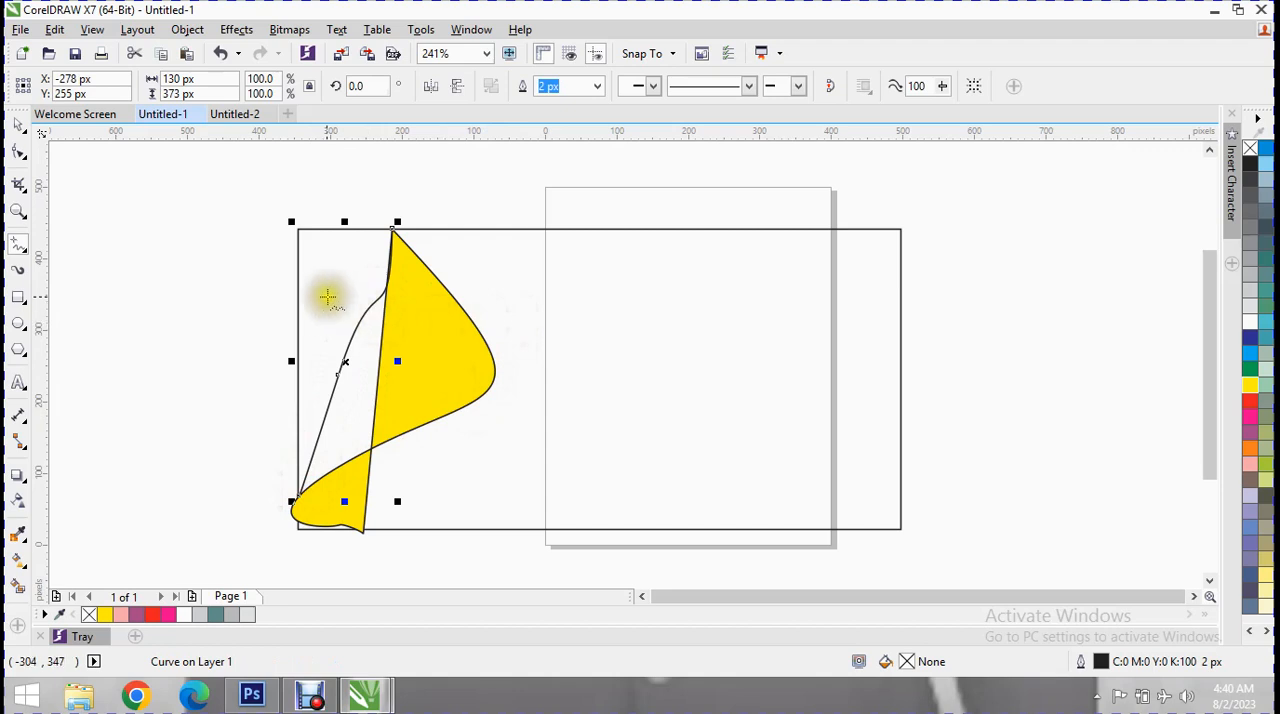
click(1258, 371)
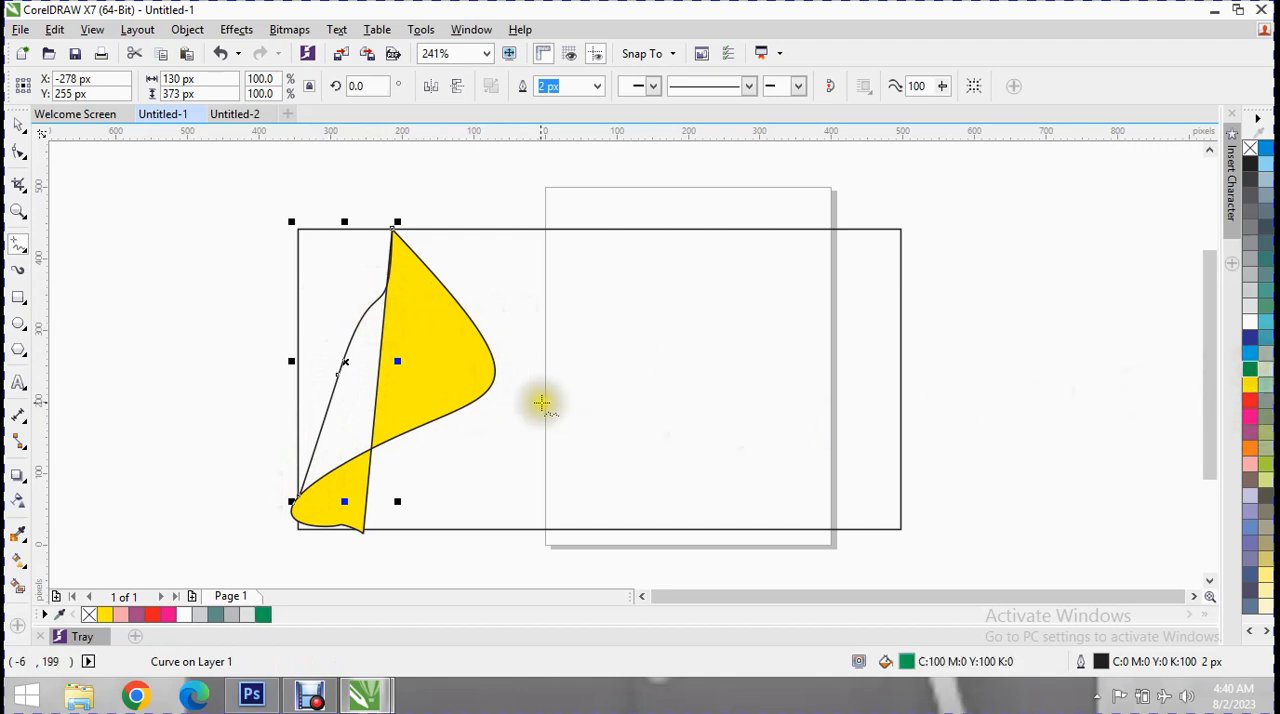
Change the closed curved shape's fill to red.
click(18, 122)
click(355, 292)
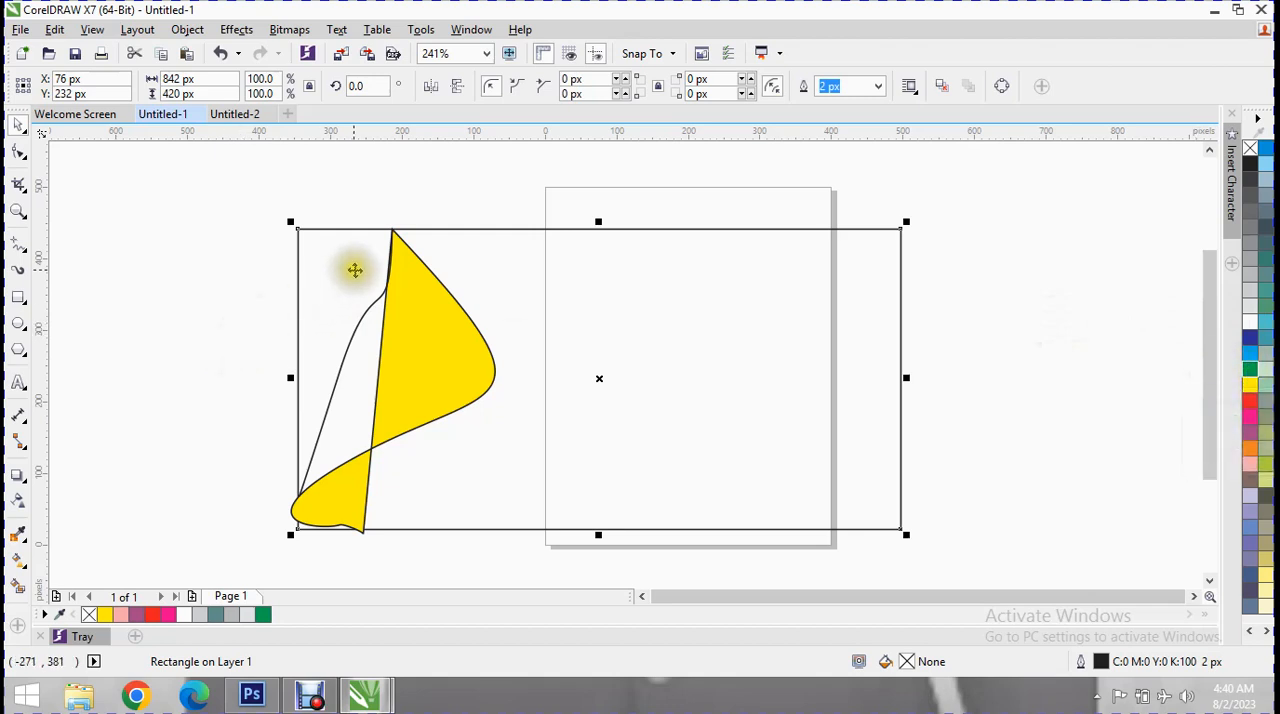
click(355, 272)
click(318, 378)
click(343, 379)
click(354, 383)
click(337, 296)
click(420, 322)
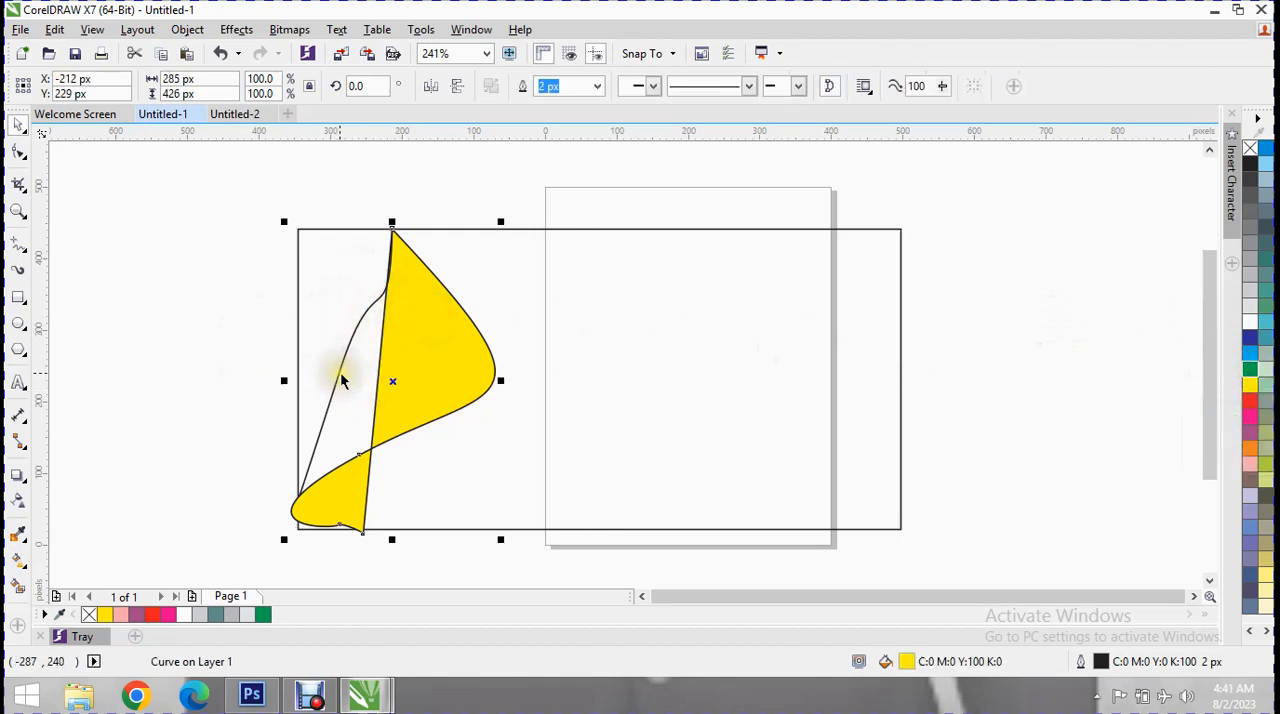
click(1248, 401)
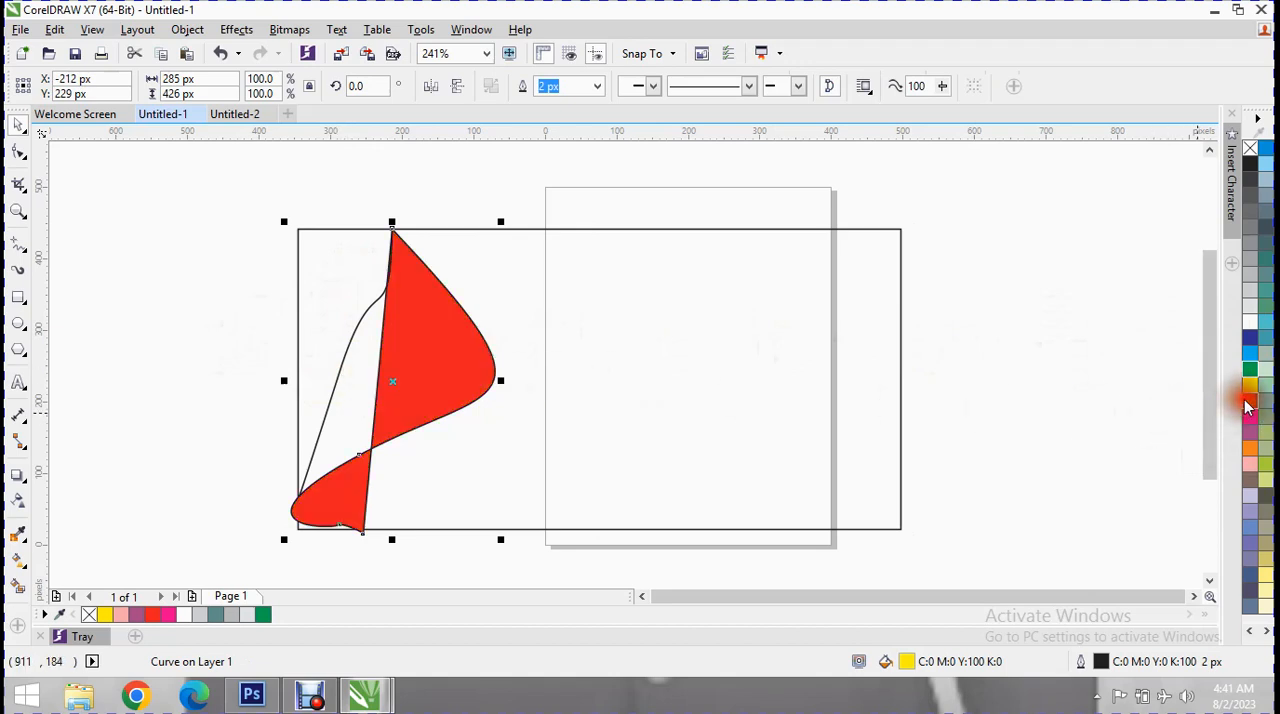
Move the open curve up and scale it to about 114 by 329 px, with its ends on the rectangle's top and left edges.
click(298, 368)
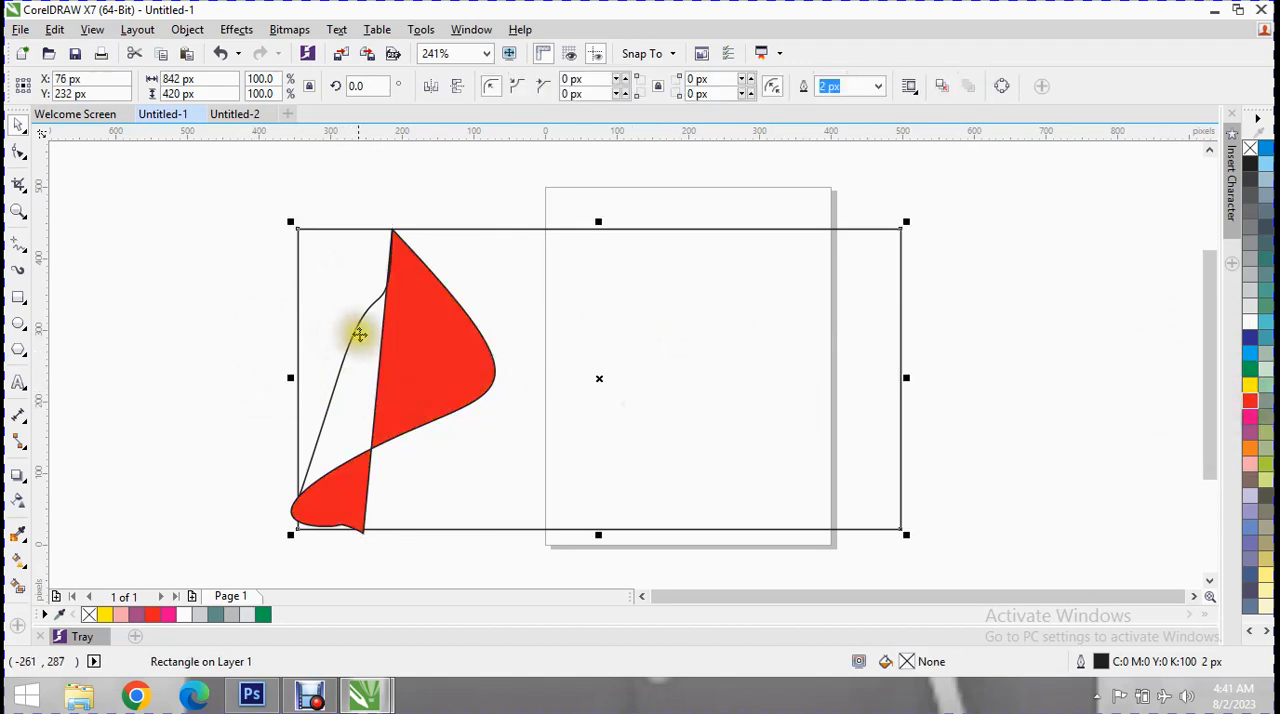
drag(364, 321, 350, 315)
drag(286, 492, 300, 464)
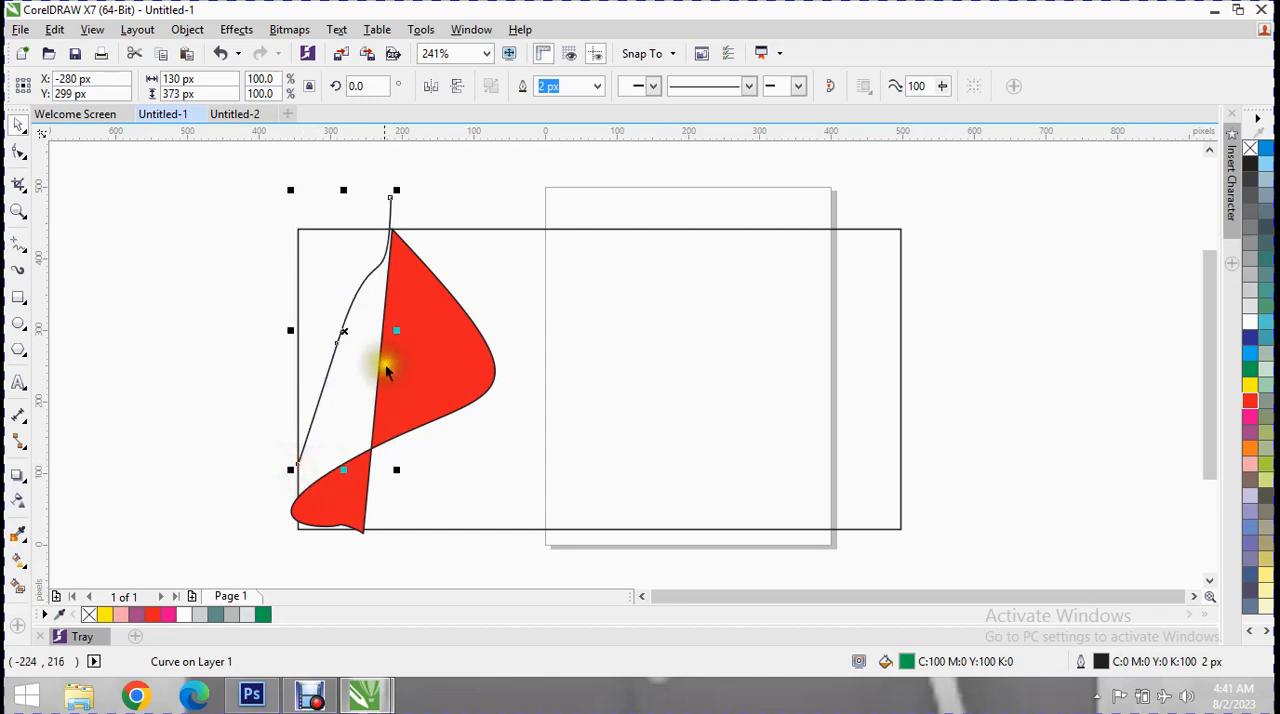
drag(395, 190, 384, 228)
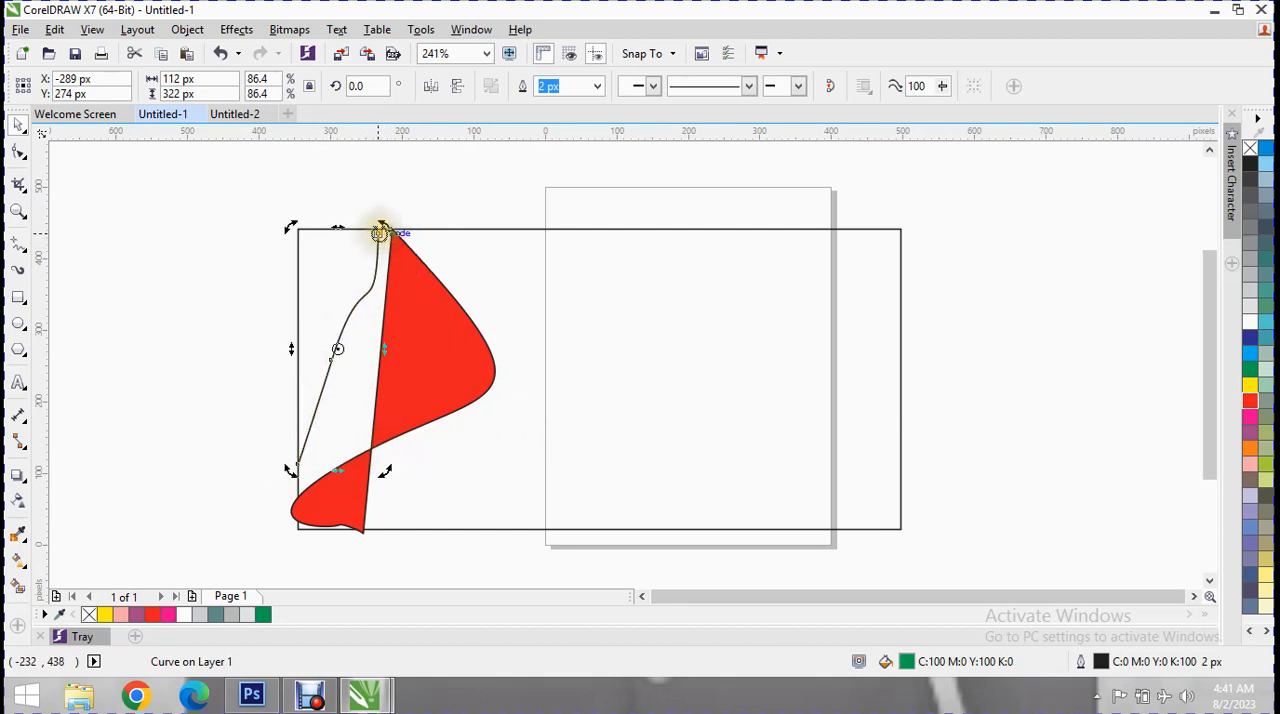
click(361, 280)
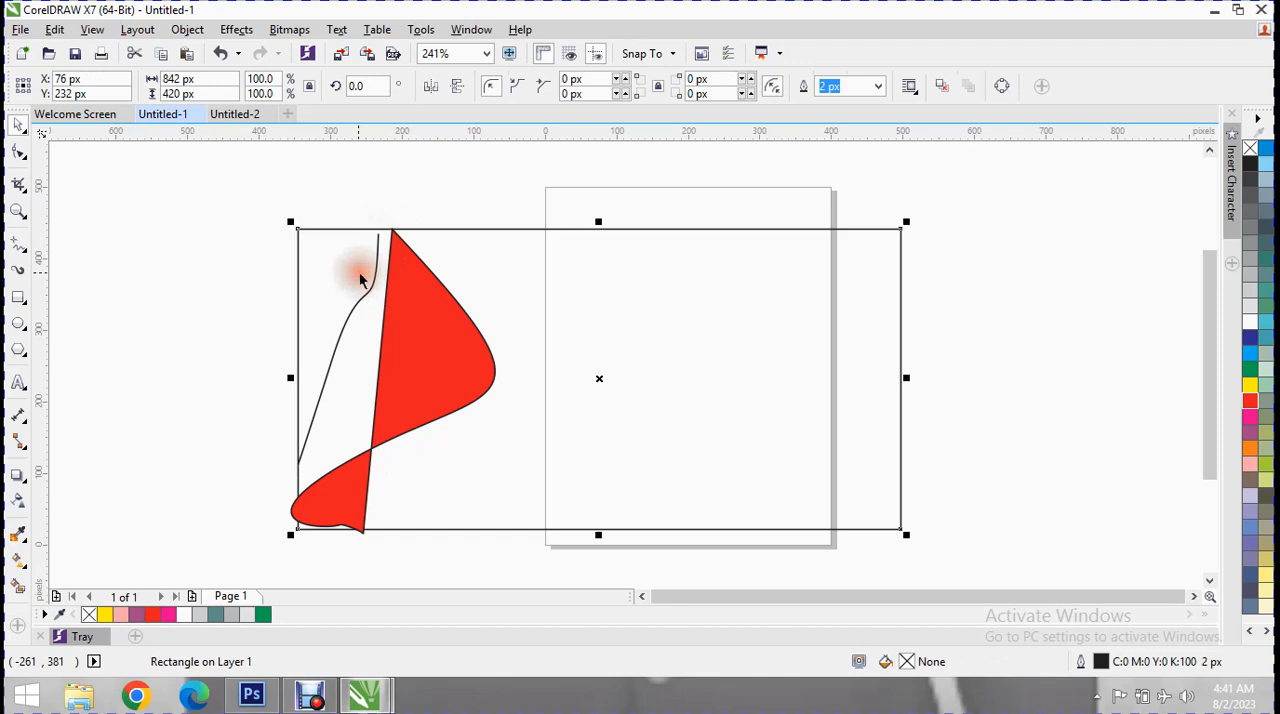
click(378, 276)
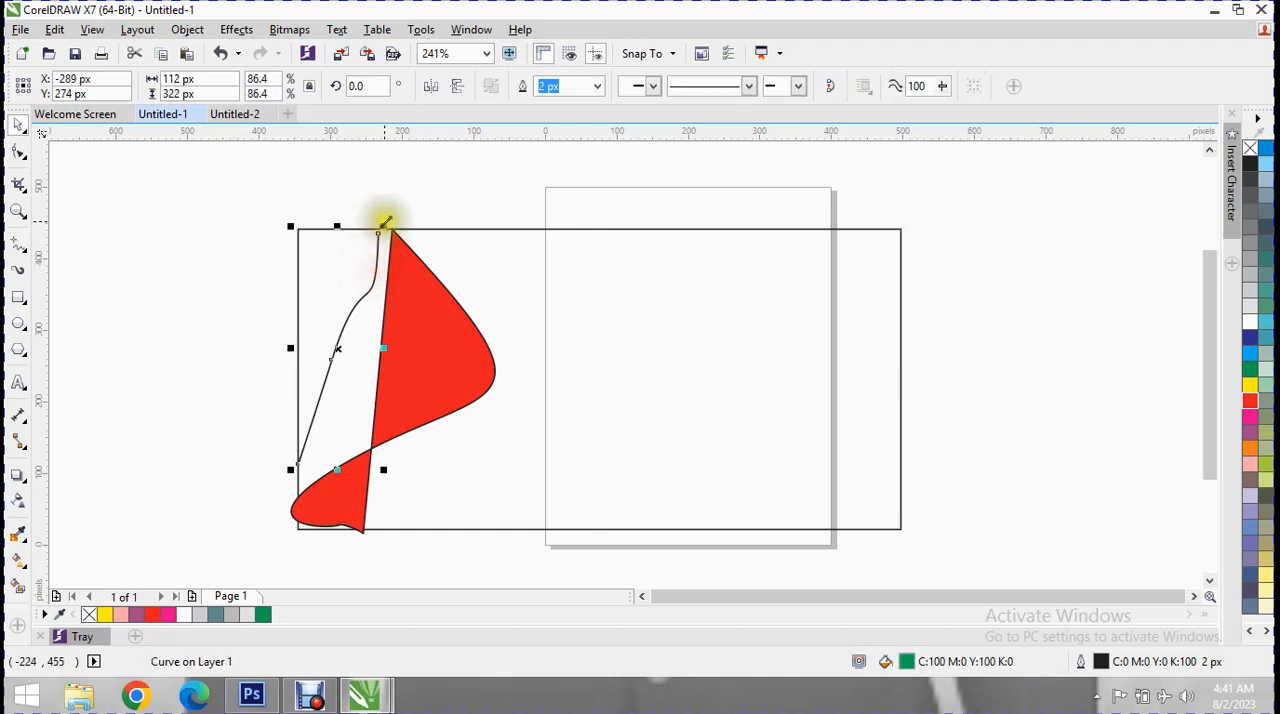
drag(383, 220, 385, 222)
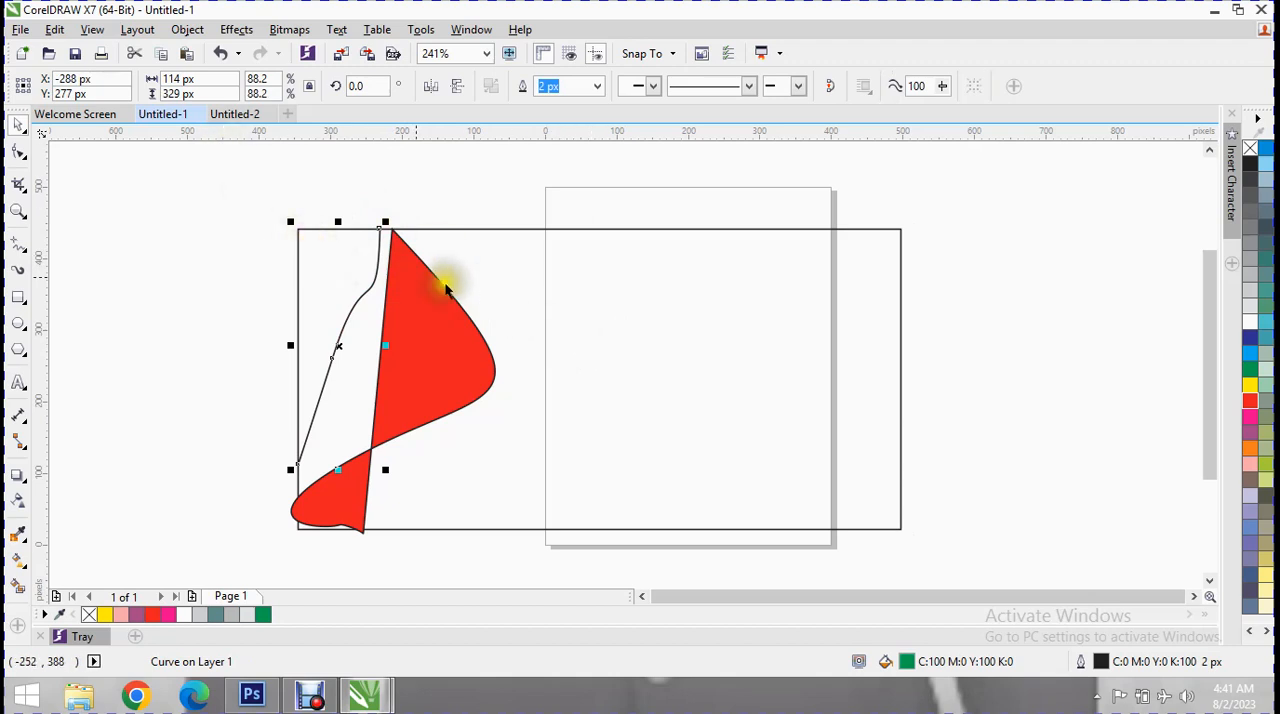
Try a cyan fill and then a green fill on the open curve.
click(1251, 373)
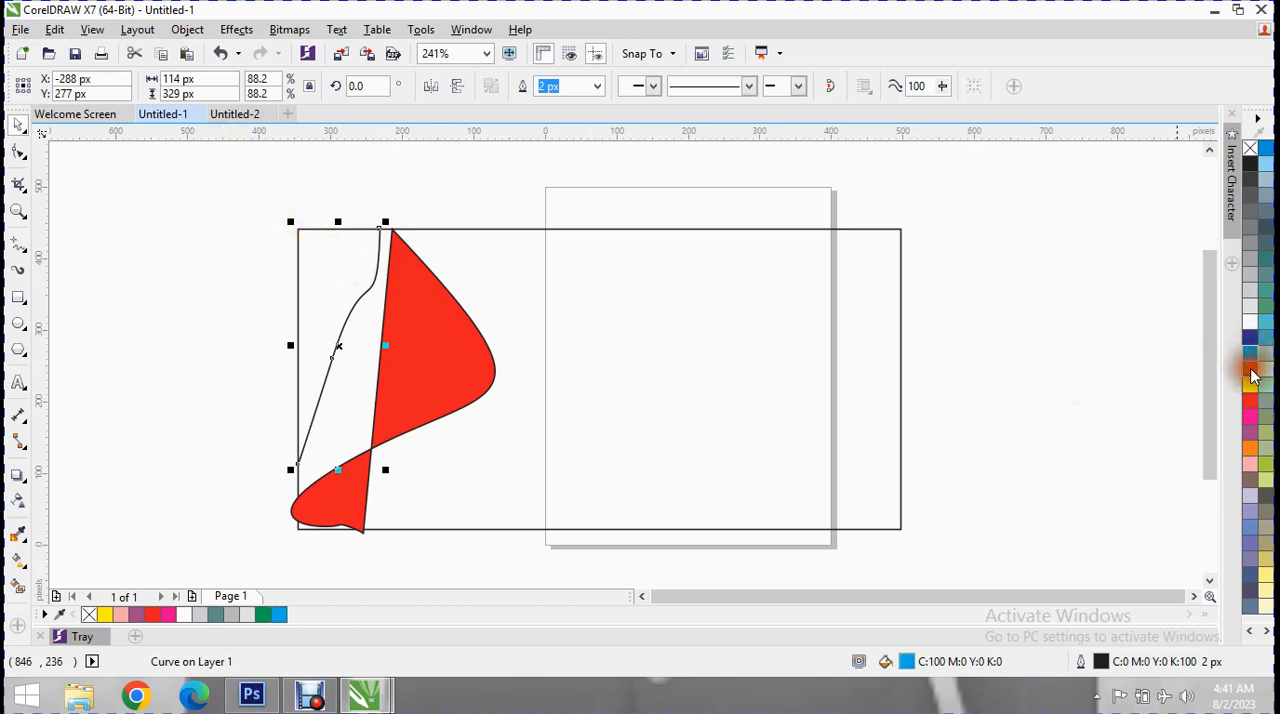
click(17, 128)
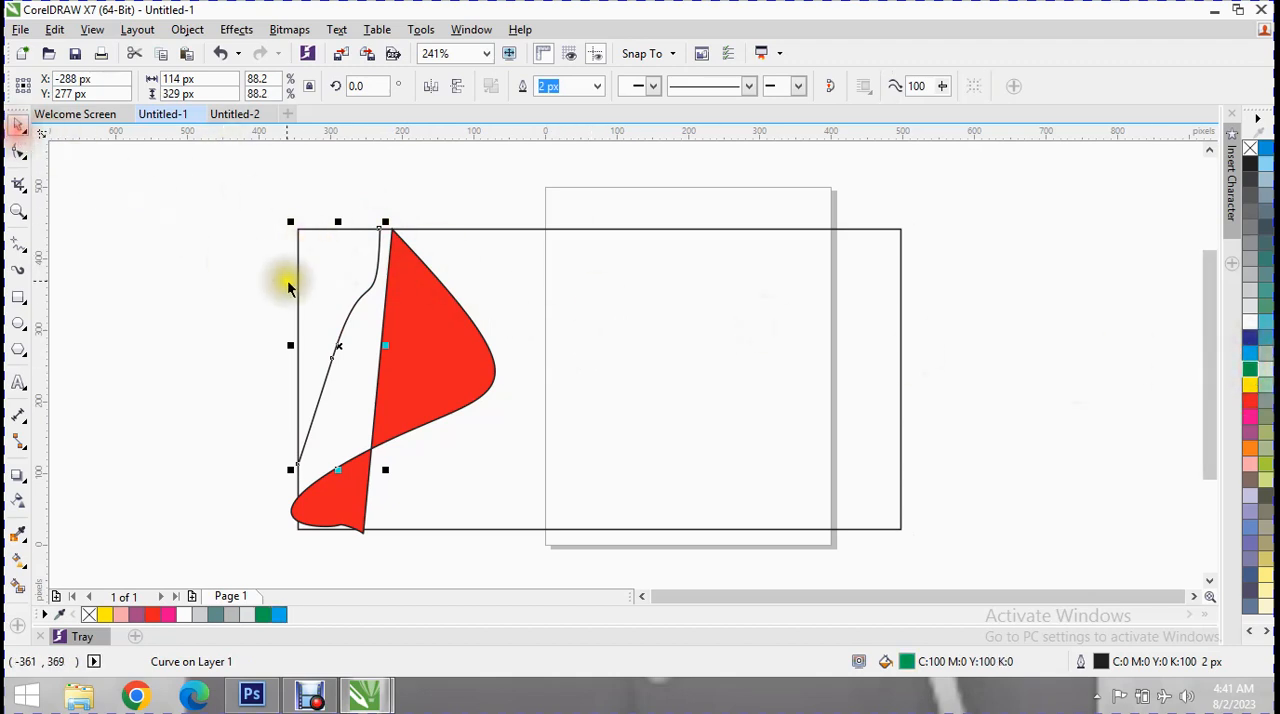
click(348, 283)
click(344, 282)
click(351, 317)
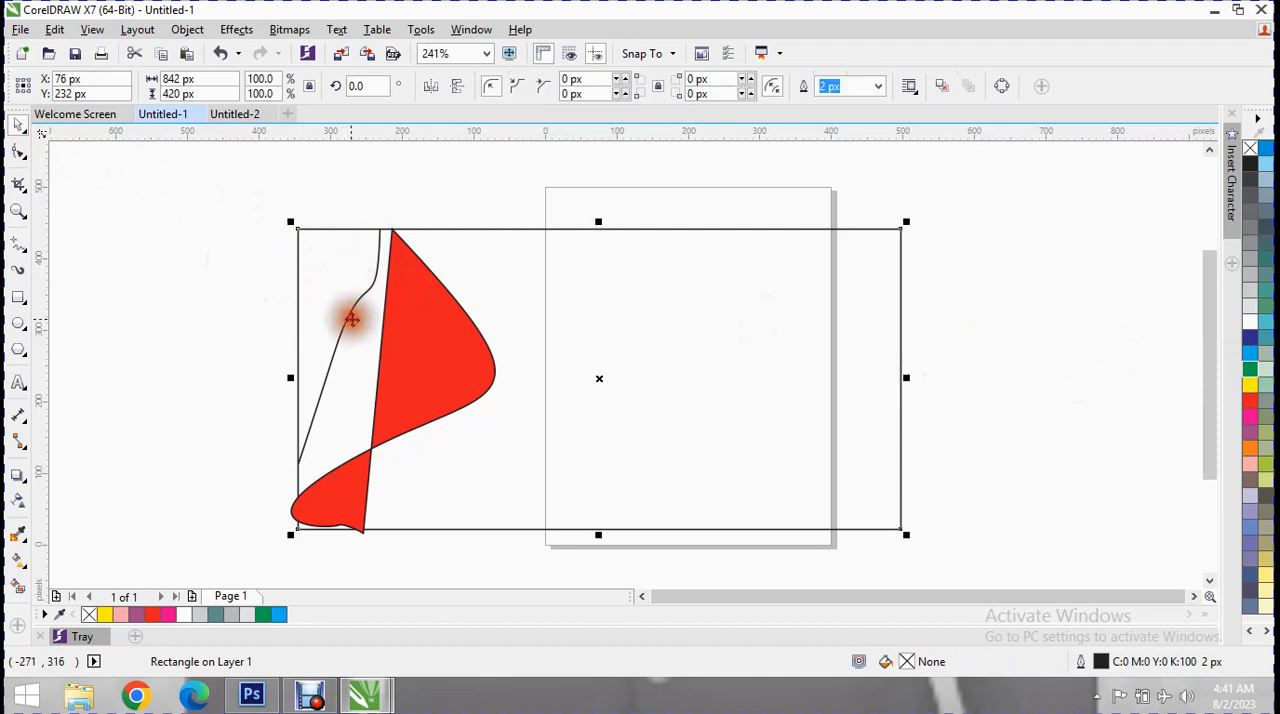
click(347, 317)
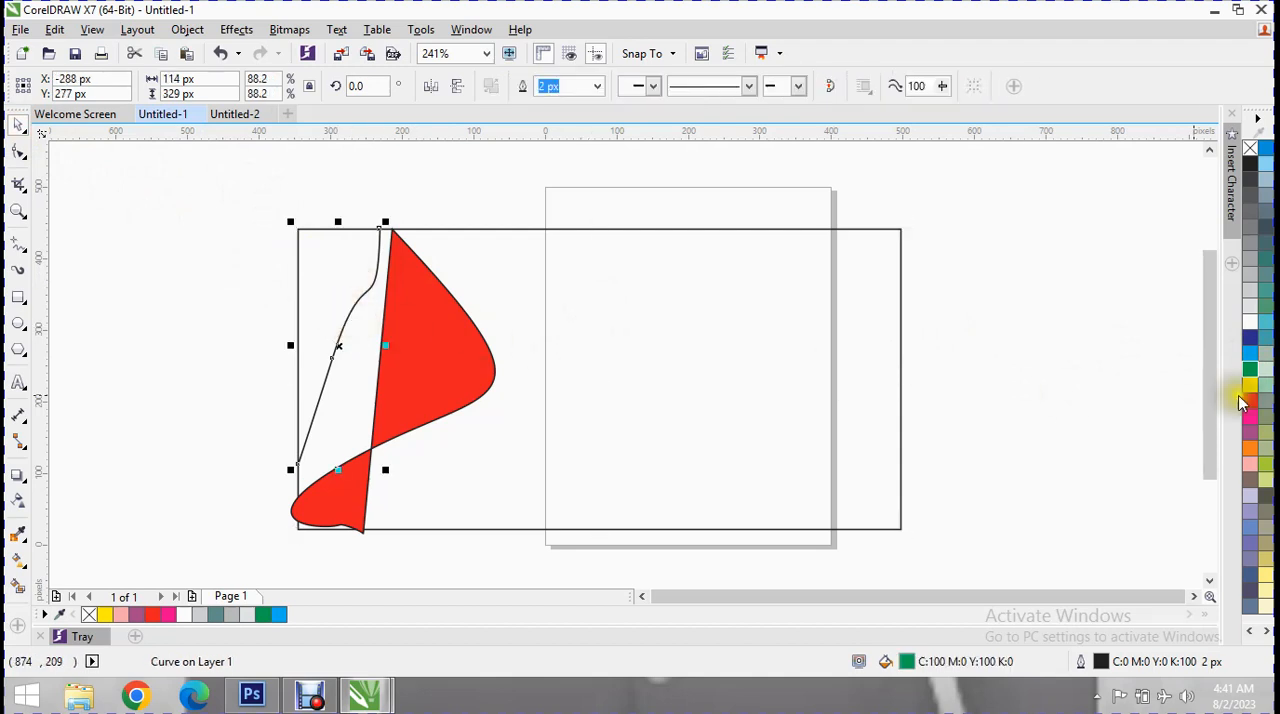
click(1255, 372)
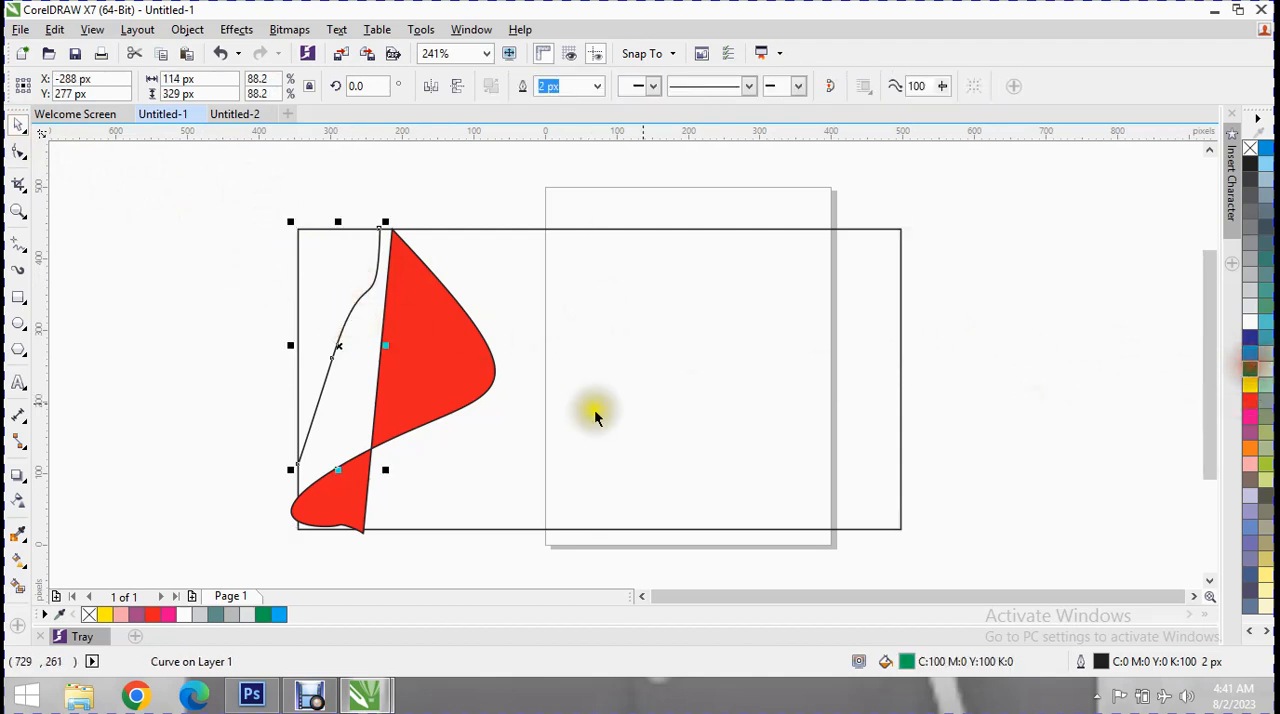
Reshape the open curve with the Shape tool, shifting its middle node slightly right and softening the bend in its upper part.
click(295, 467)
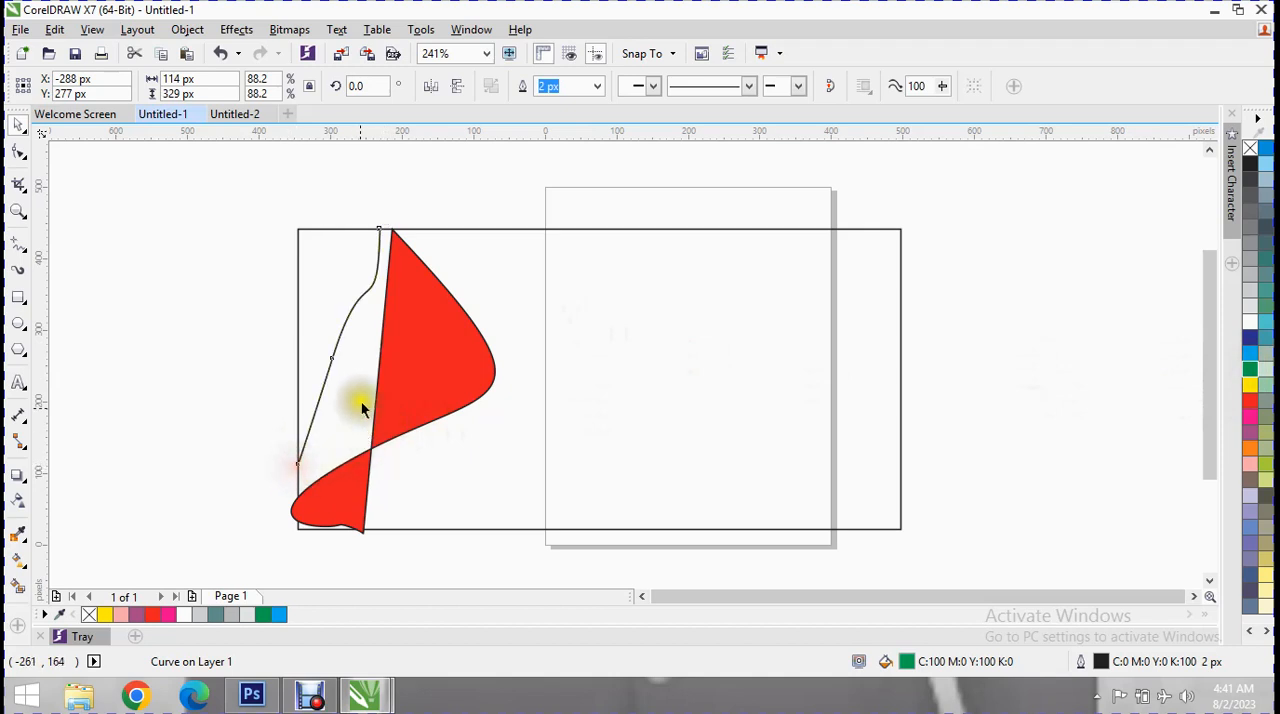
click(378, 234)
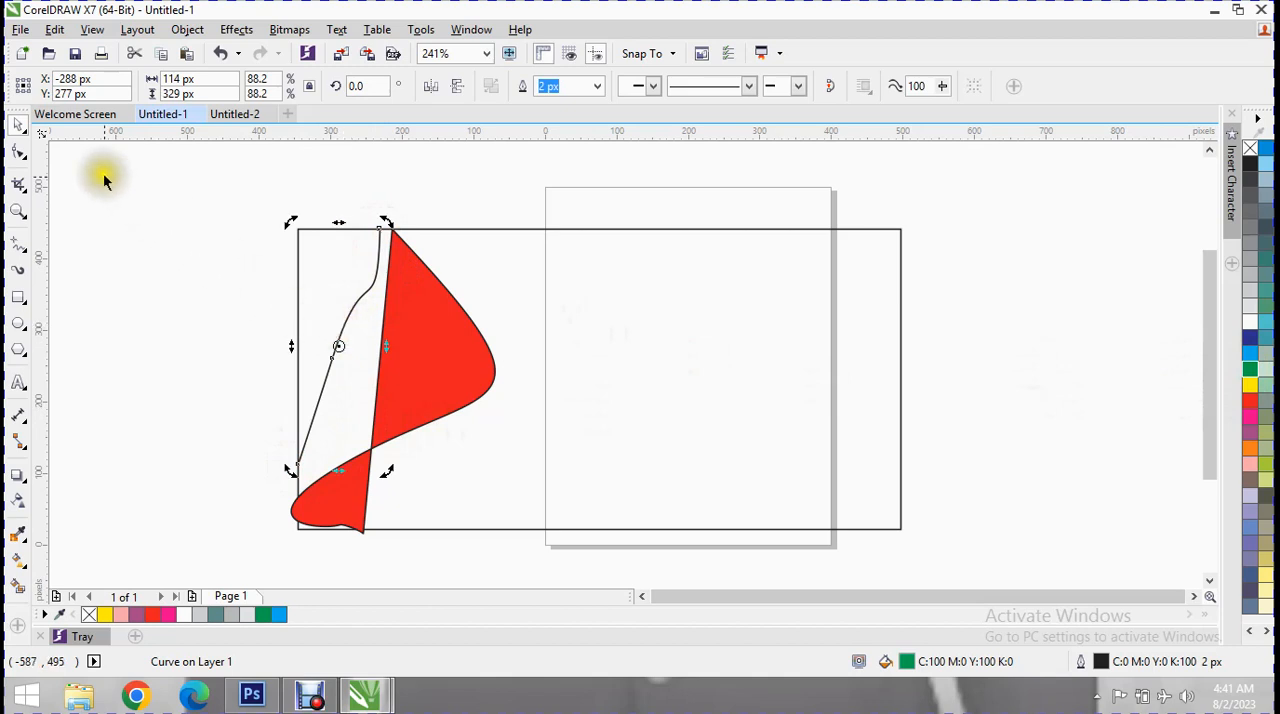
click(17, 157)
drag(332, 364, 346, 374)
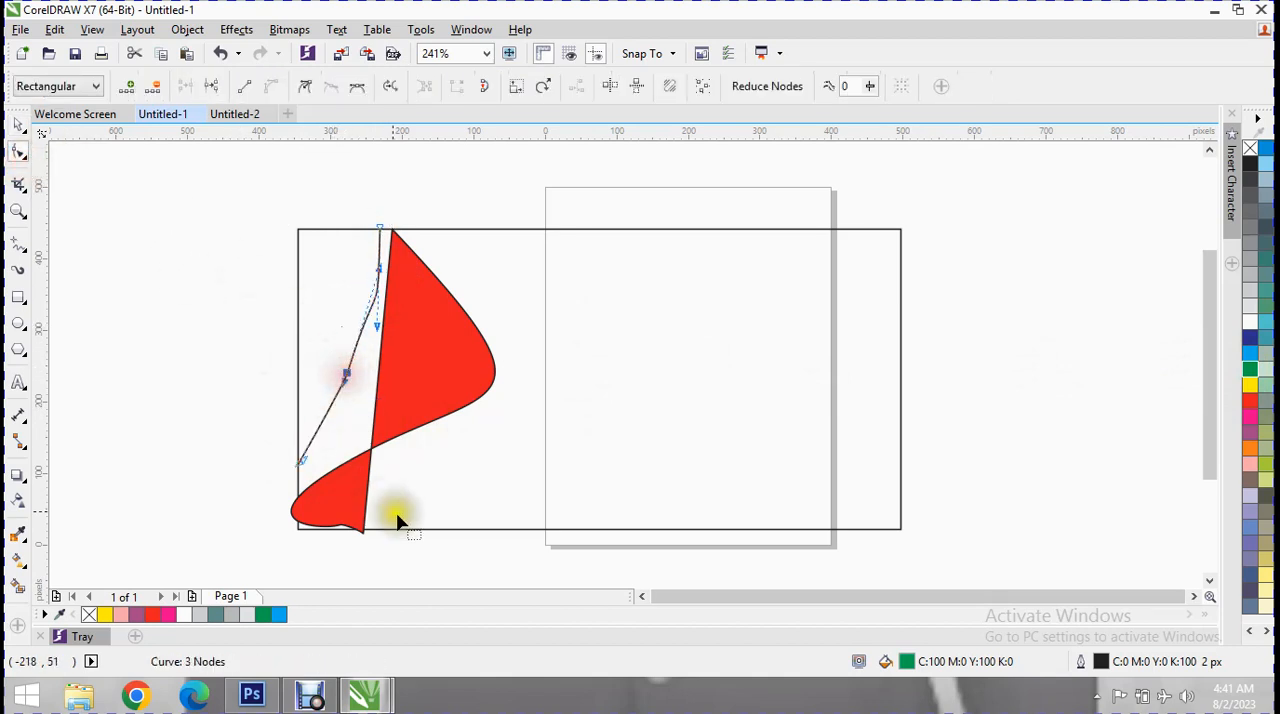
drag(381, 310, 363, 290)
click(347, 376)
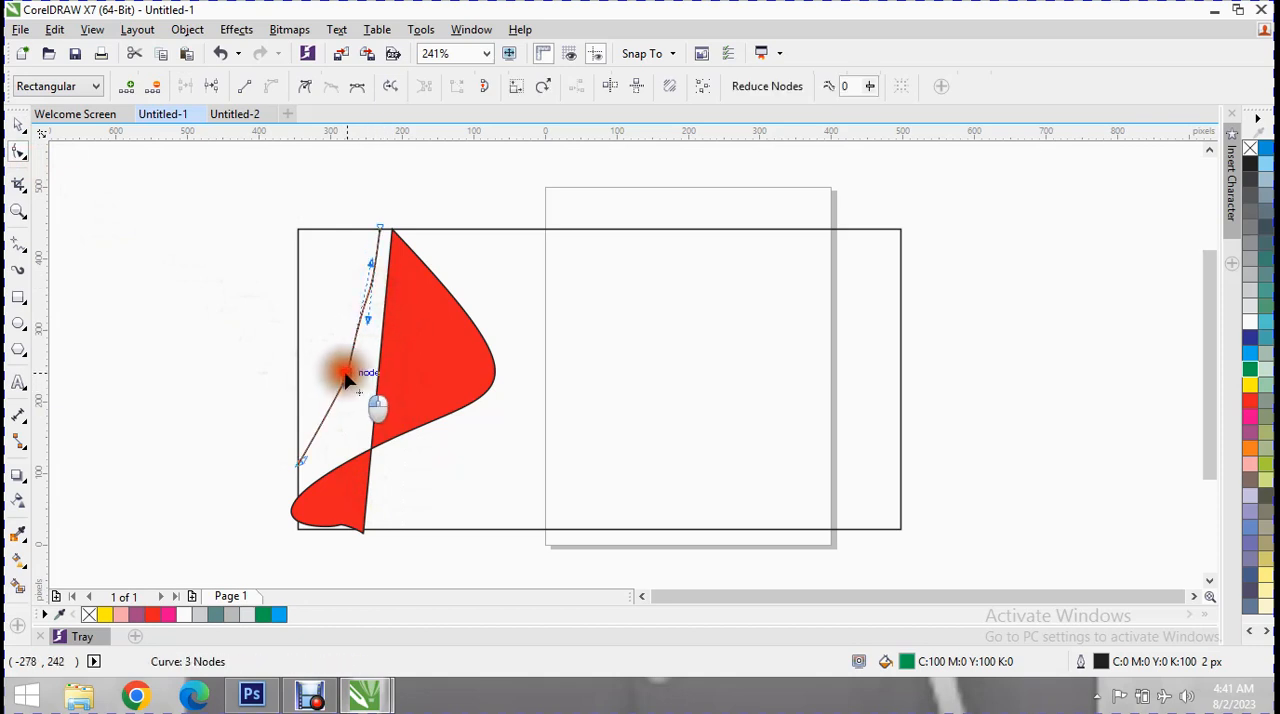
drag(341, 377, 336, 372)
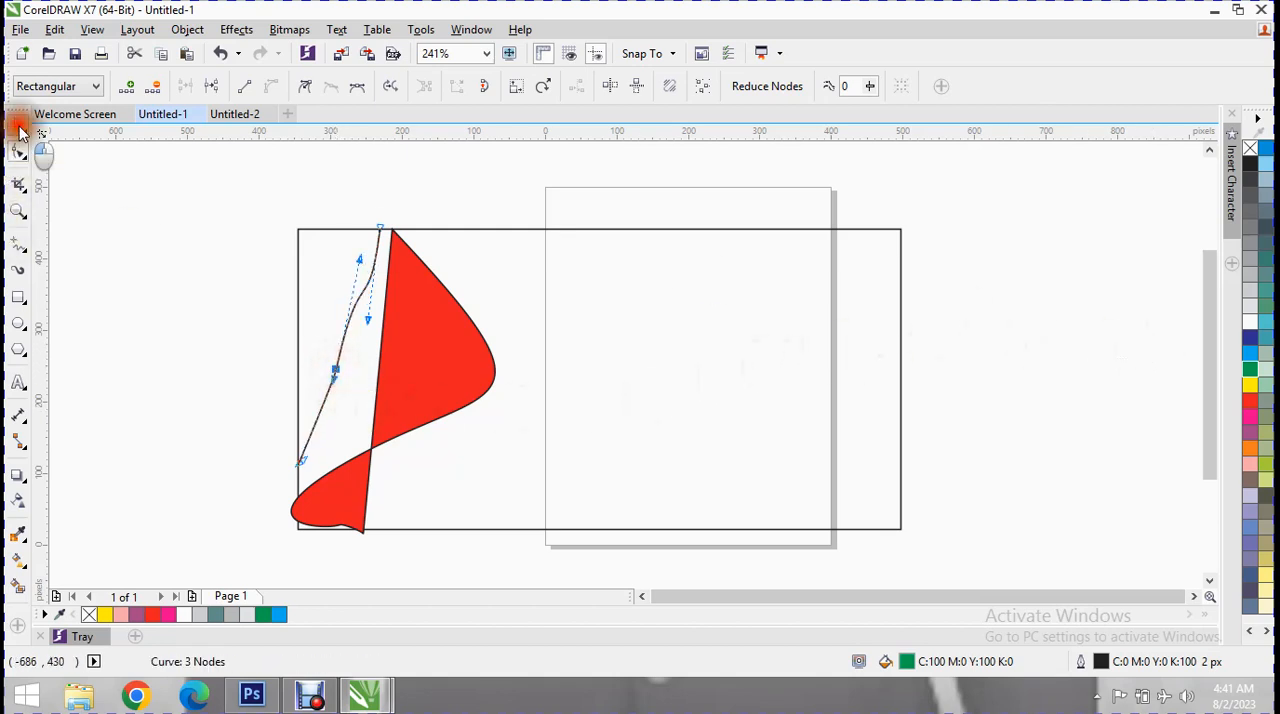
Set the open curve's fill to yellow and enlarge it to about 139 by 399 px so both ends extend past the rectangle.
click(18, 124)
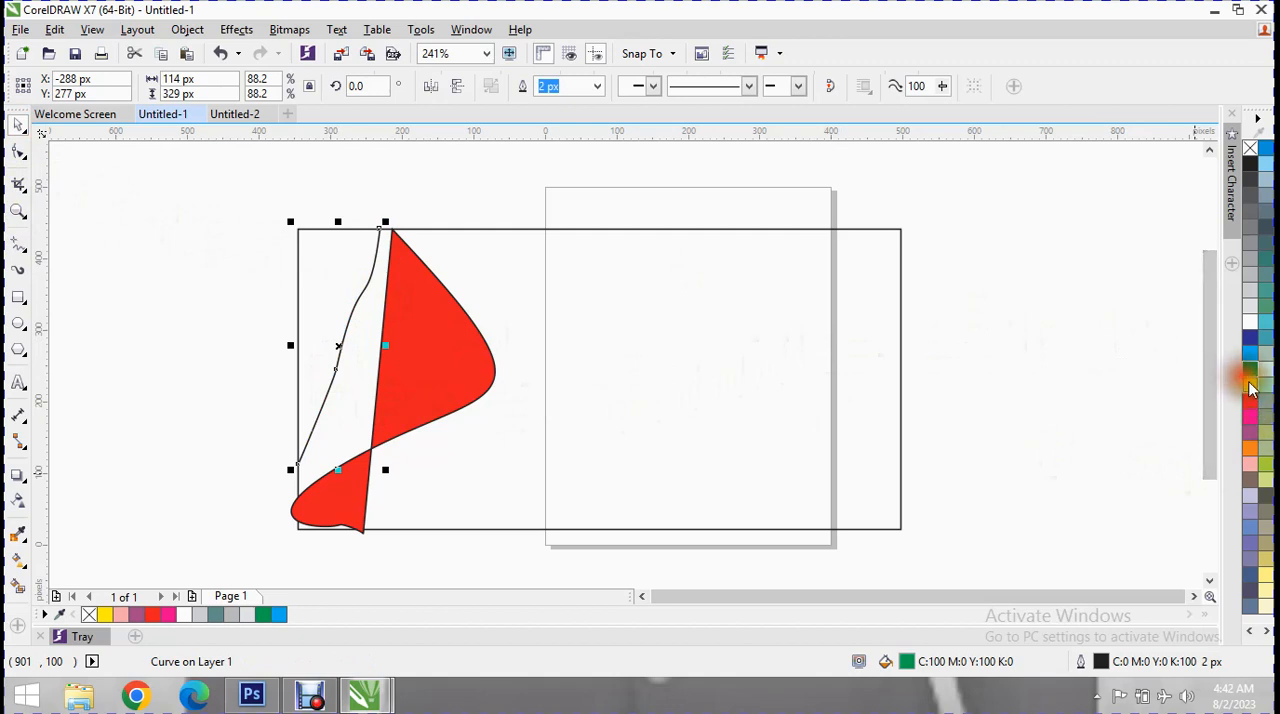
click(330, 423)
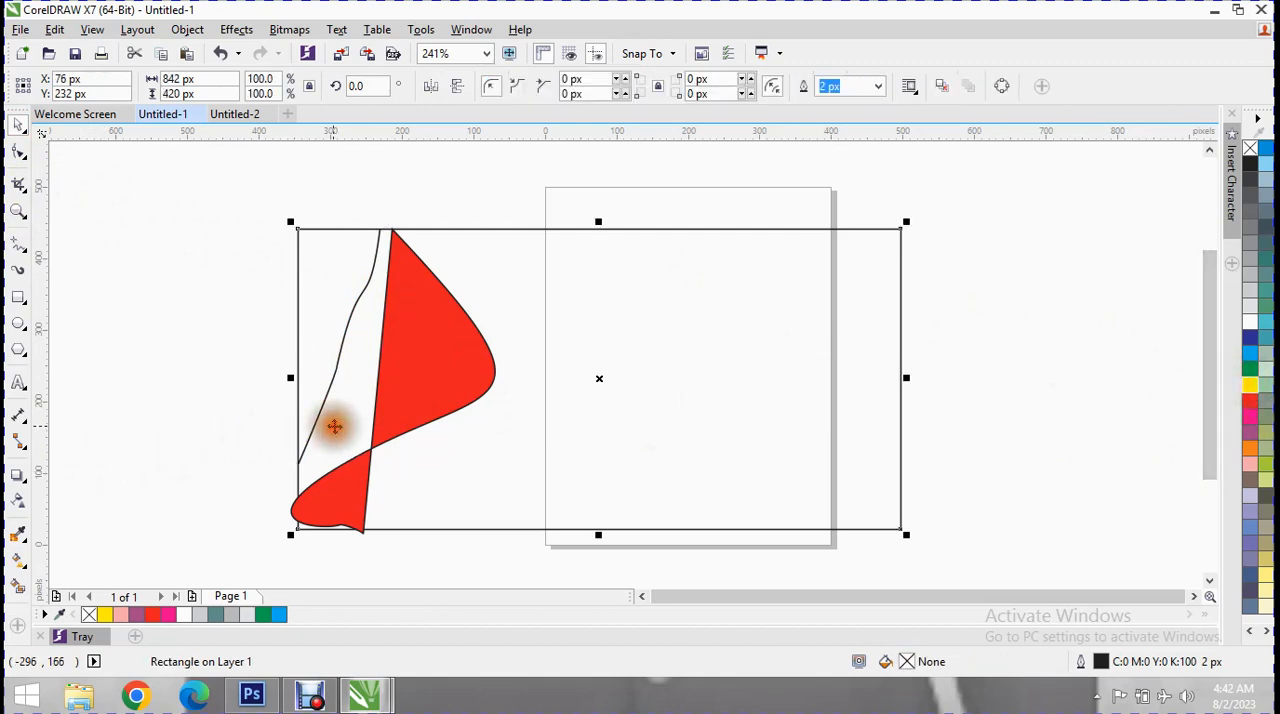
click(320, 373)
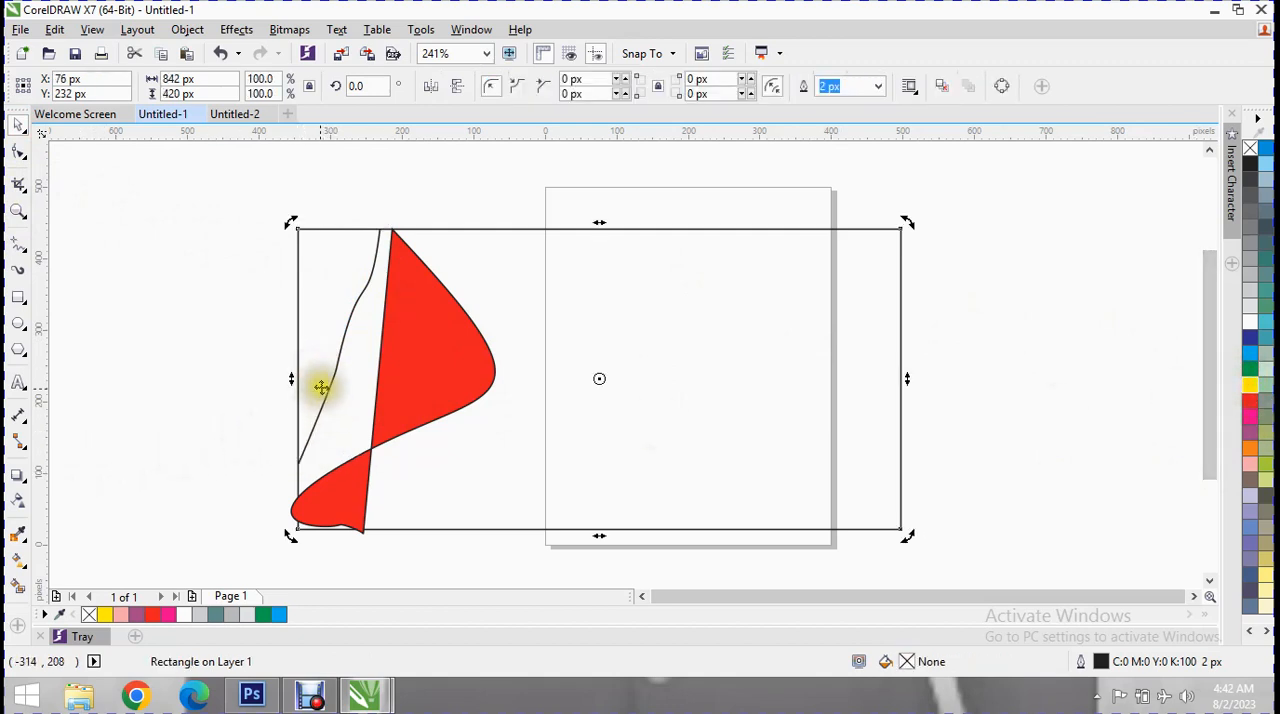
click(335, 387)
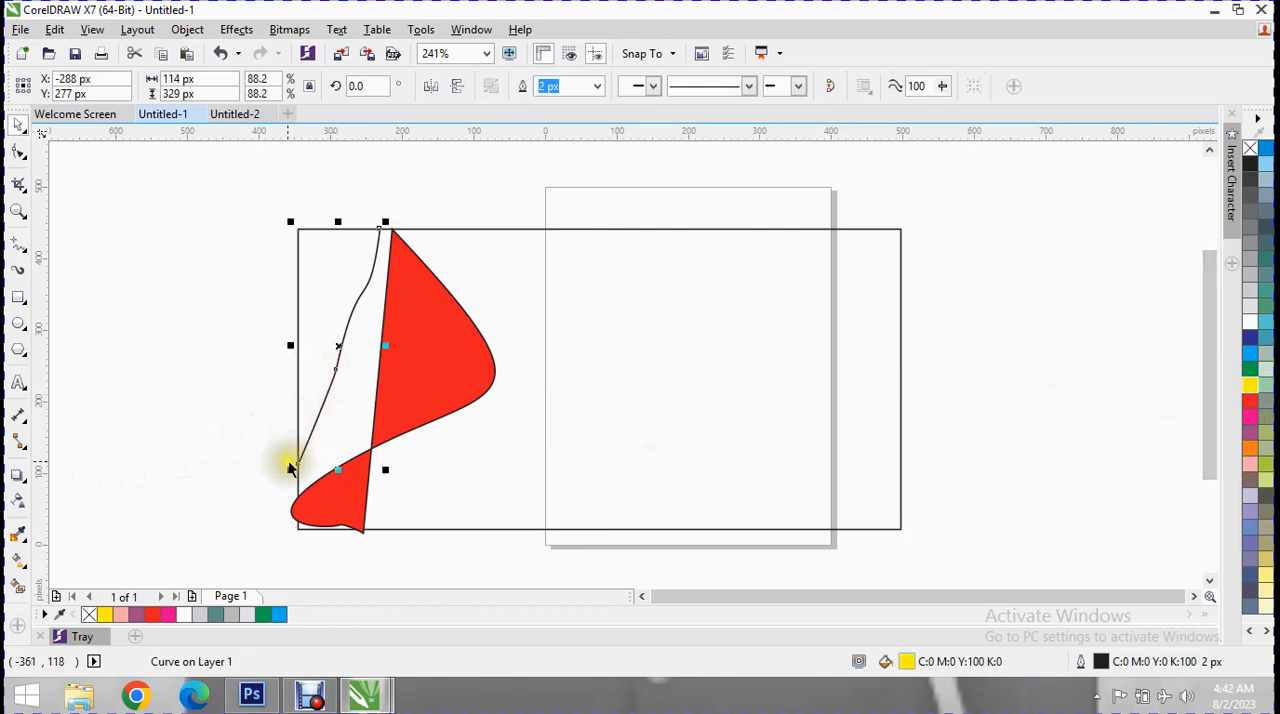
drag(291, 465, 287, 490)
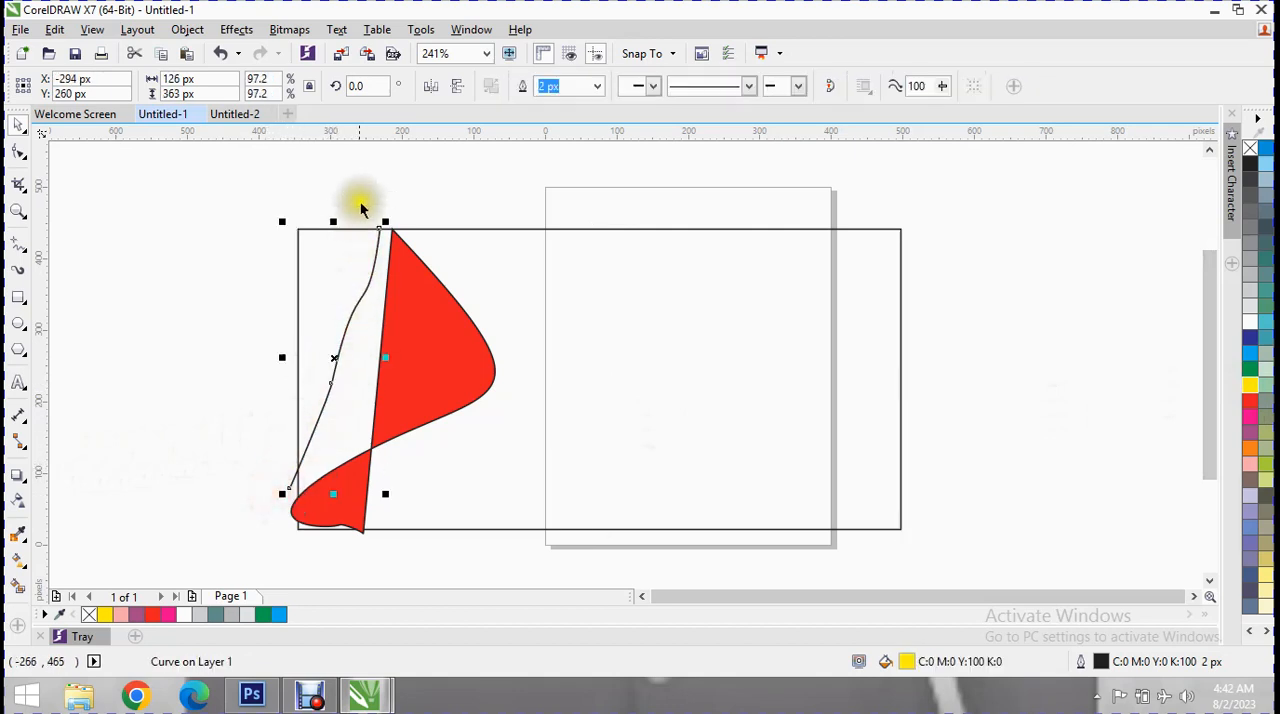
drag(385, 220, 389, 201)
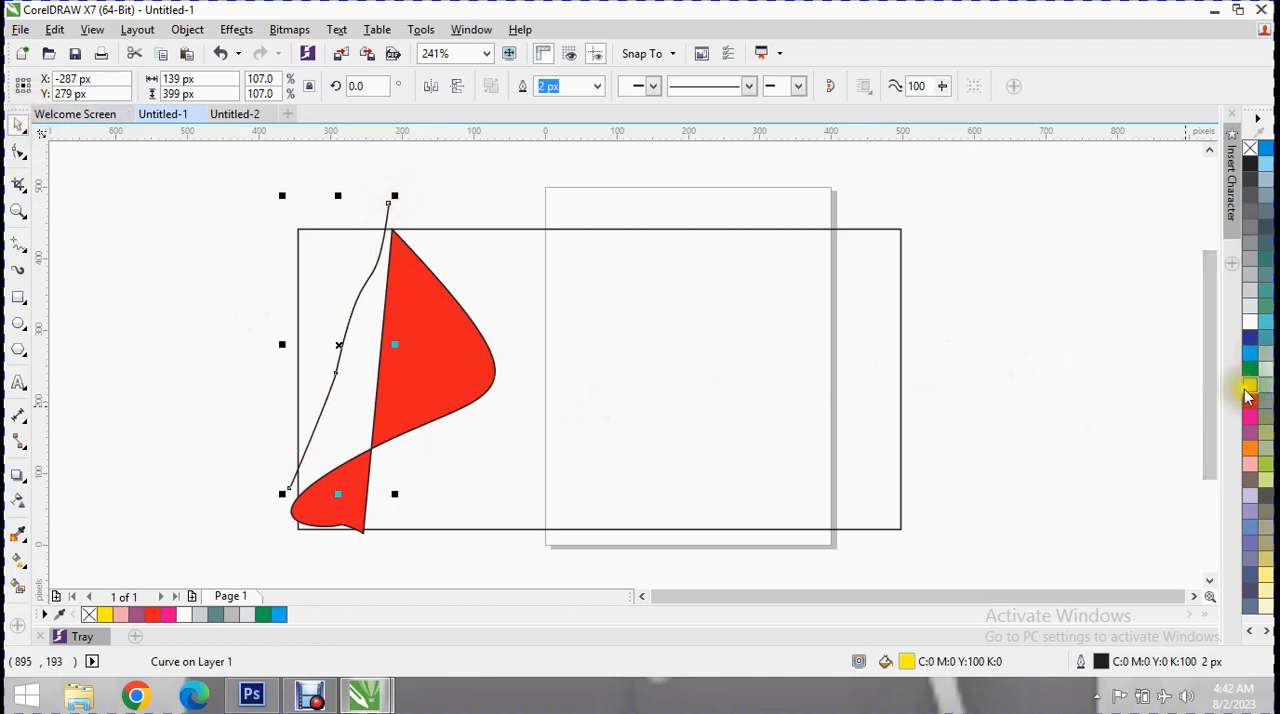
Give the open curve a teal C:60 M:0 Y:20 K:0 outline with a yellow fill.
click(1252, 340)
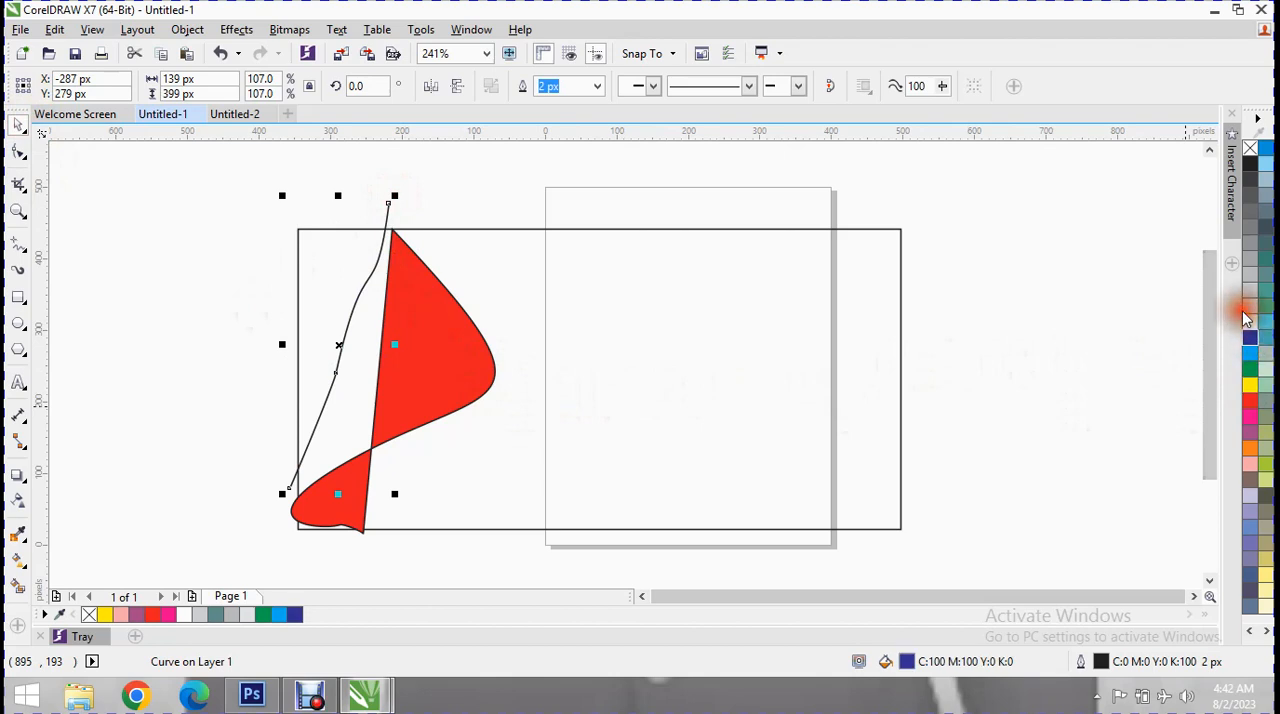
right_click(1264, 321)
click(1249, 322)
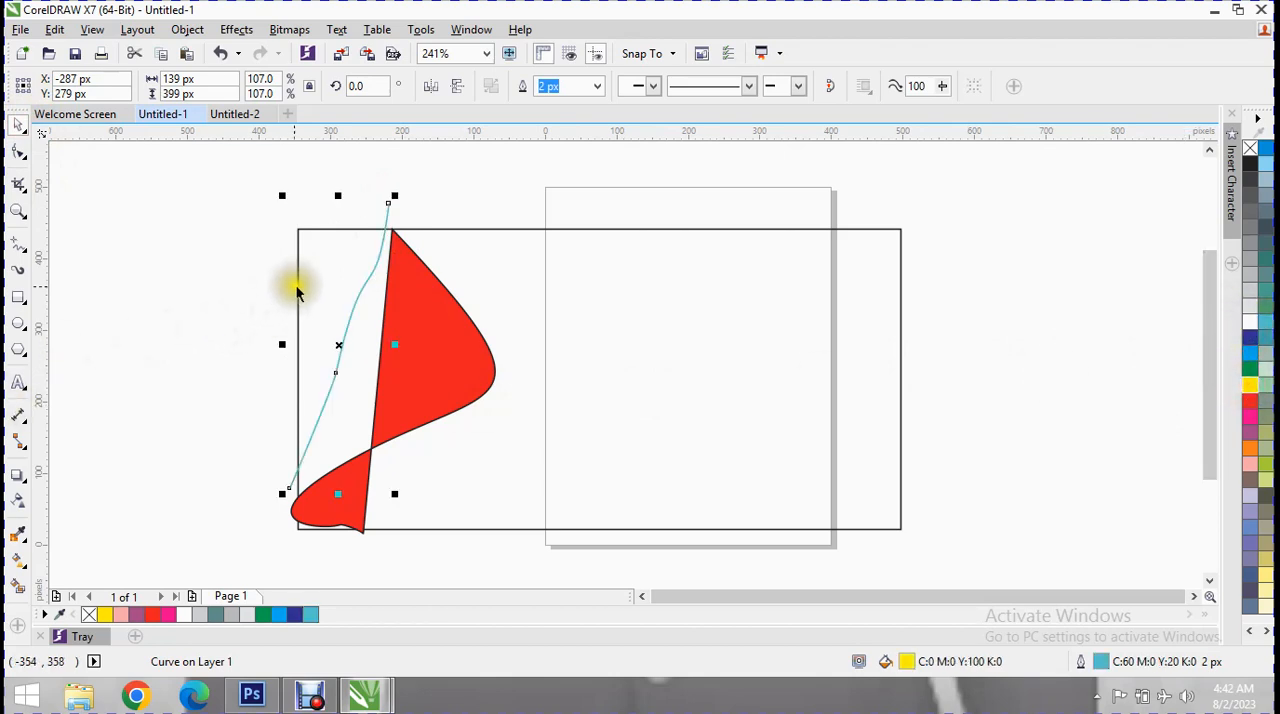
Draw a 2-Point Line about 81 by 195 px across the rectangle's upper-left corner, from its top edge to its left edge.
click(358, 269)
click(358, 269)
click(22, 300)
click(22, 248)
click(24, 252)
click(24, 252)
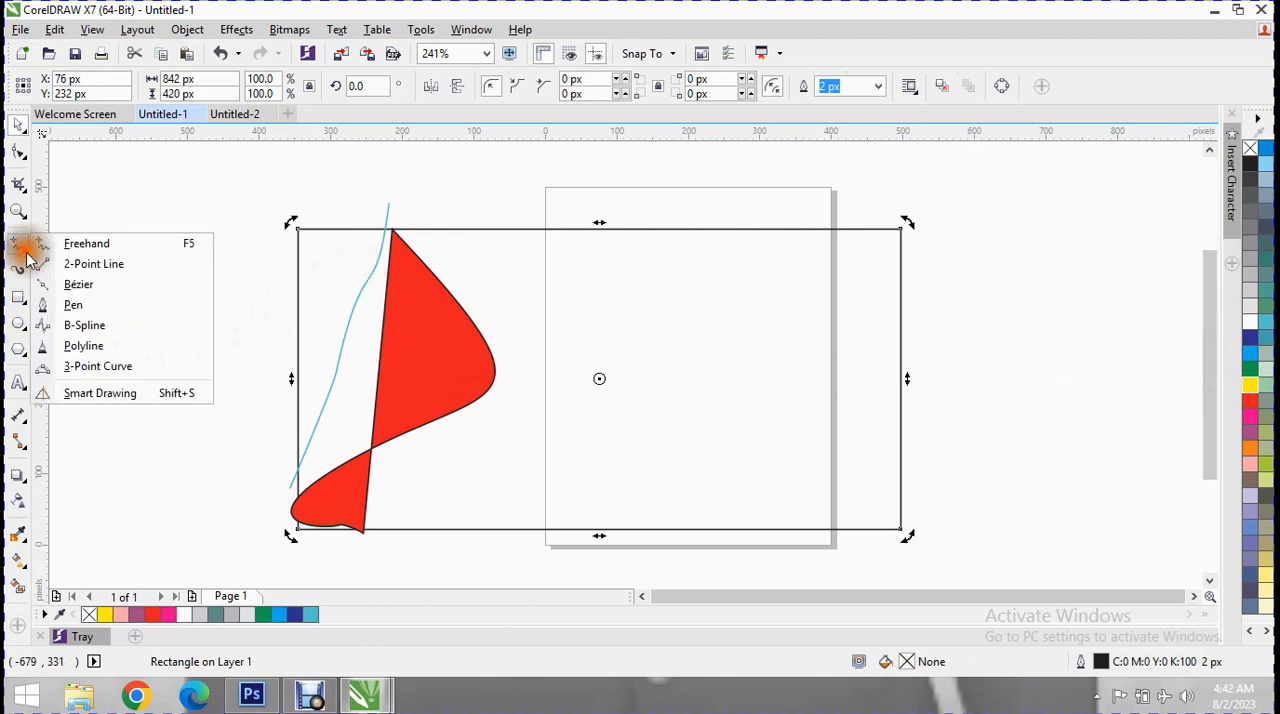
click(118, 272)
drag(356, 229, 297, 369)
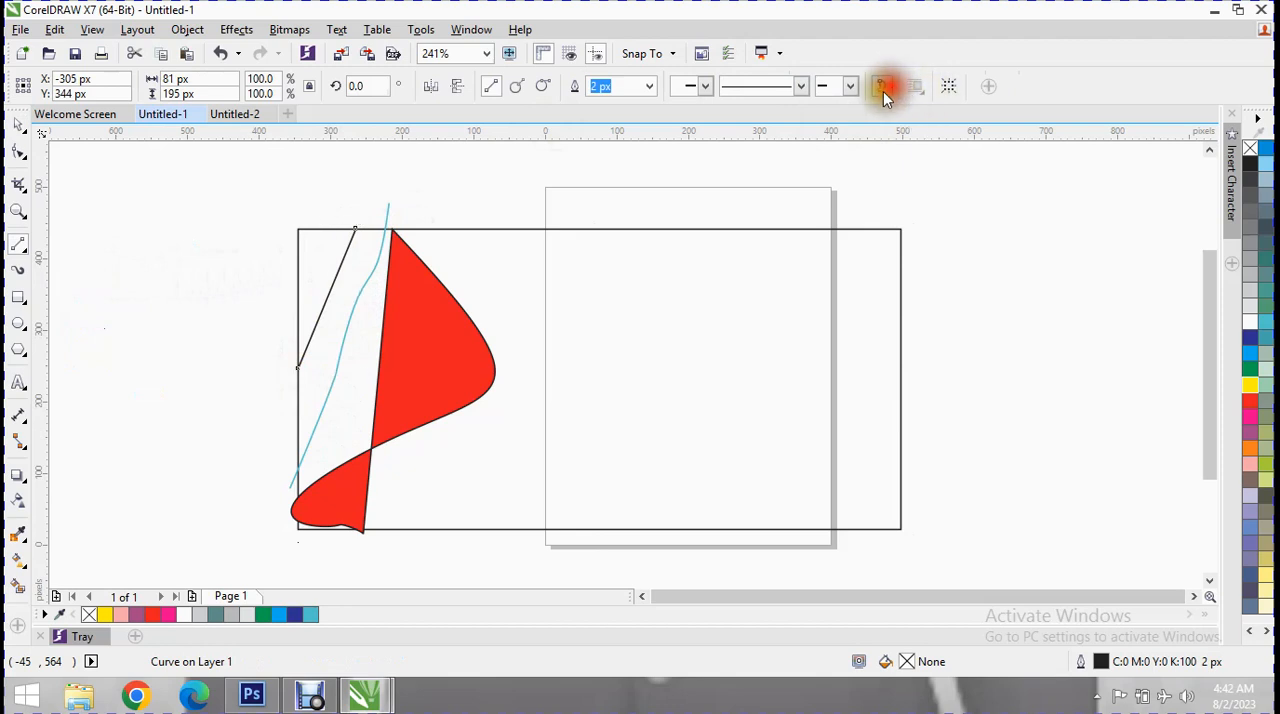
Reshape the diagonal line with the Shape tool, moving its ends slightly outward to span about 101 by 205 px.
click(19, 150)
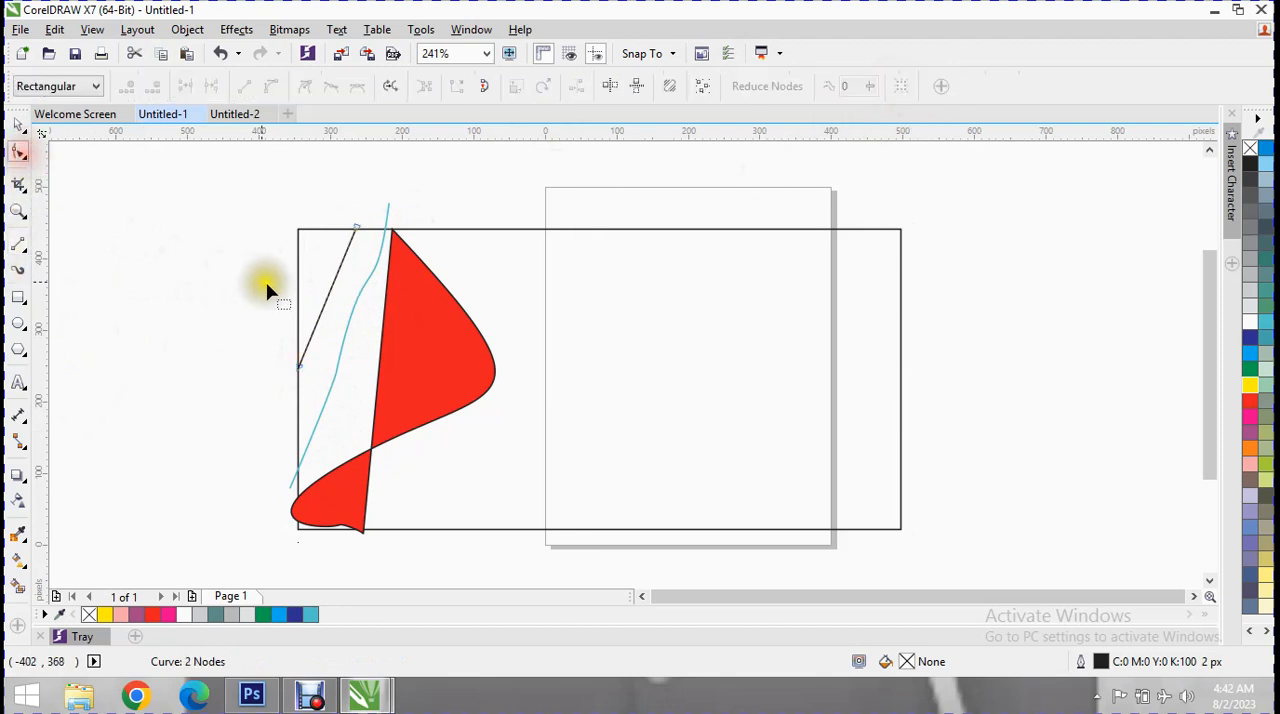
mouse_move(329, 302)
mouse_down()
mouse_move(340, 307)
mouse_move(328, 308)
mouse_up()
drag(350, 243, 367, 233)
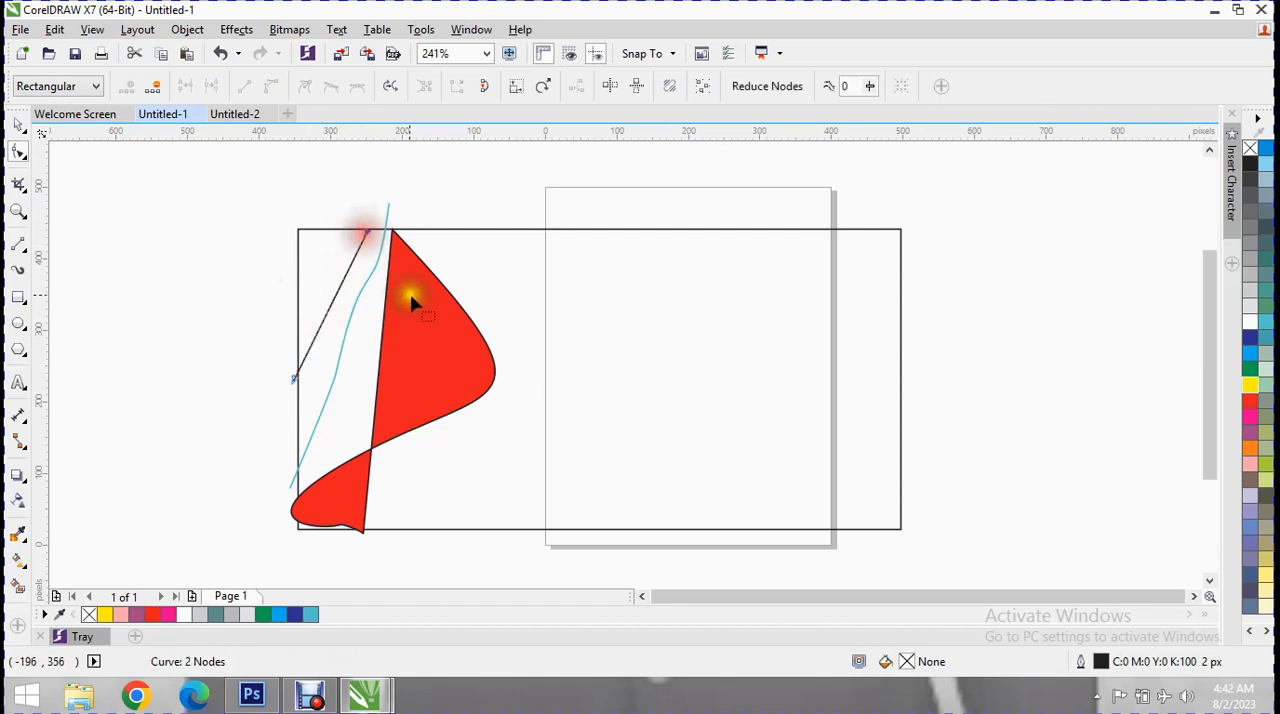
Give the diagonal line a cyan C:100 M:0 Y:0 K:0 fill and enlarge it to about 118 by 239 px.
click(18, 124)
click(1250, 352)
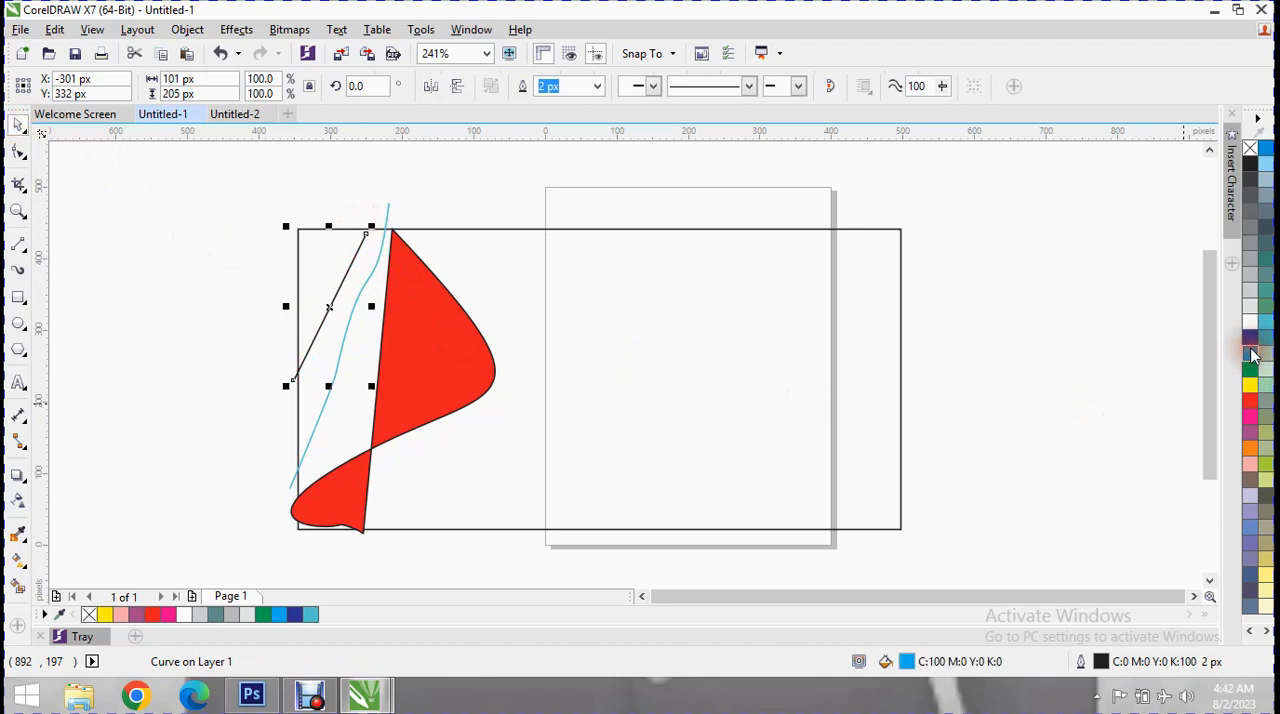
drag(372, 227, 383, 202)
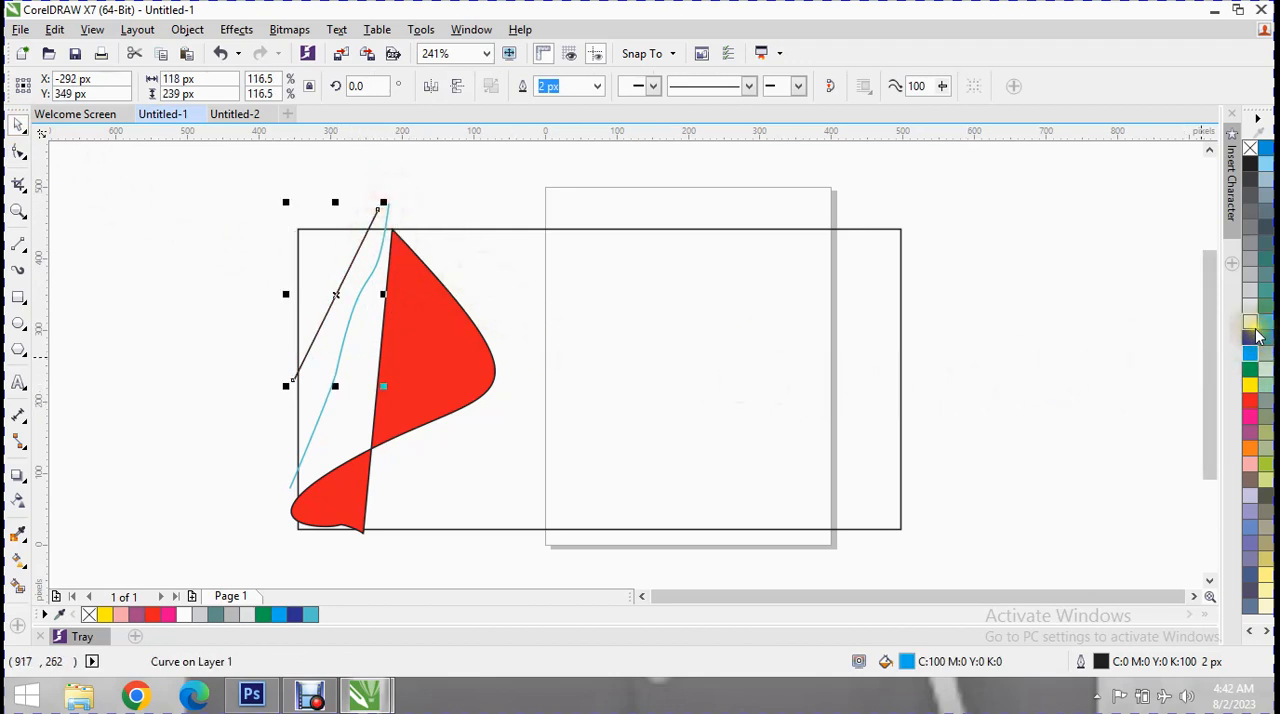
click(341, 266)
click(368, 258)
click(319, 289)
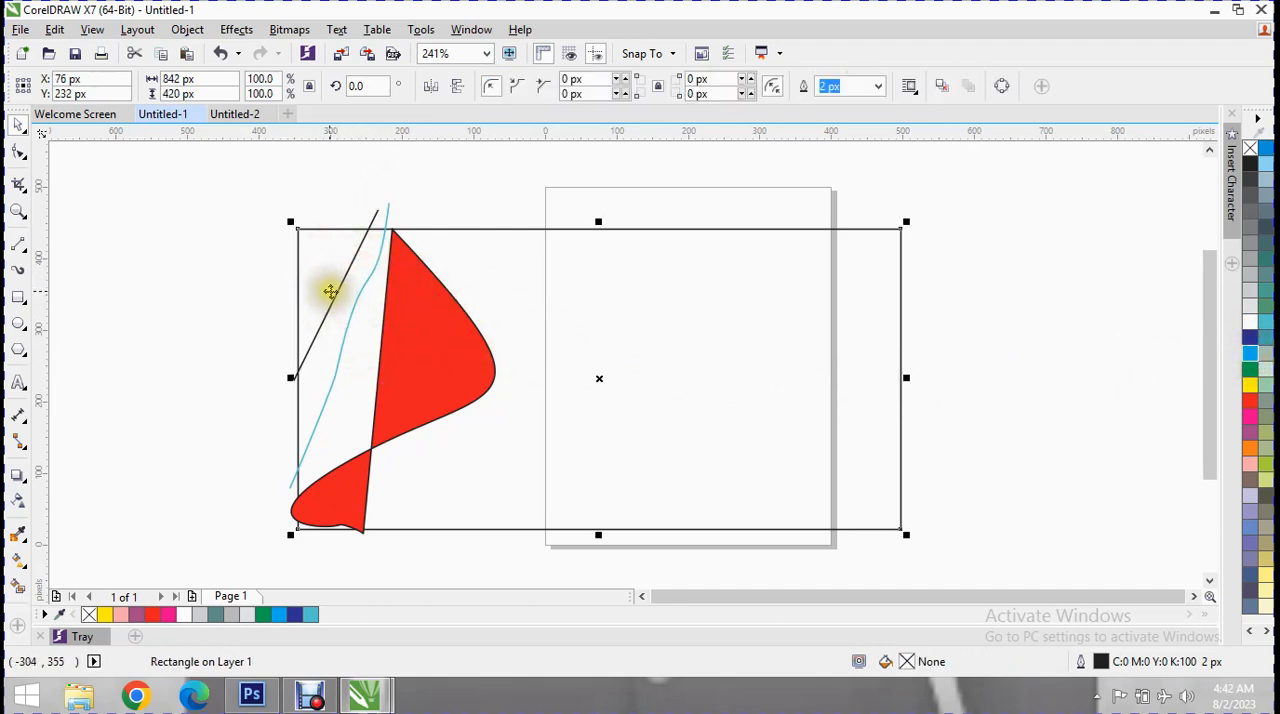
click(330, 288)
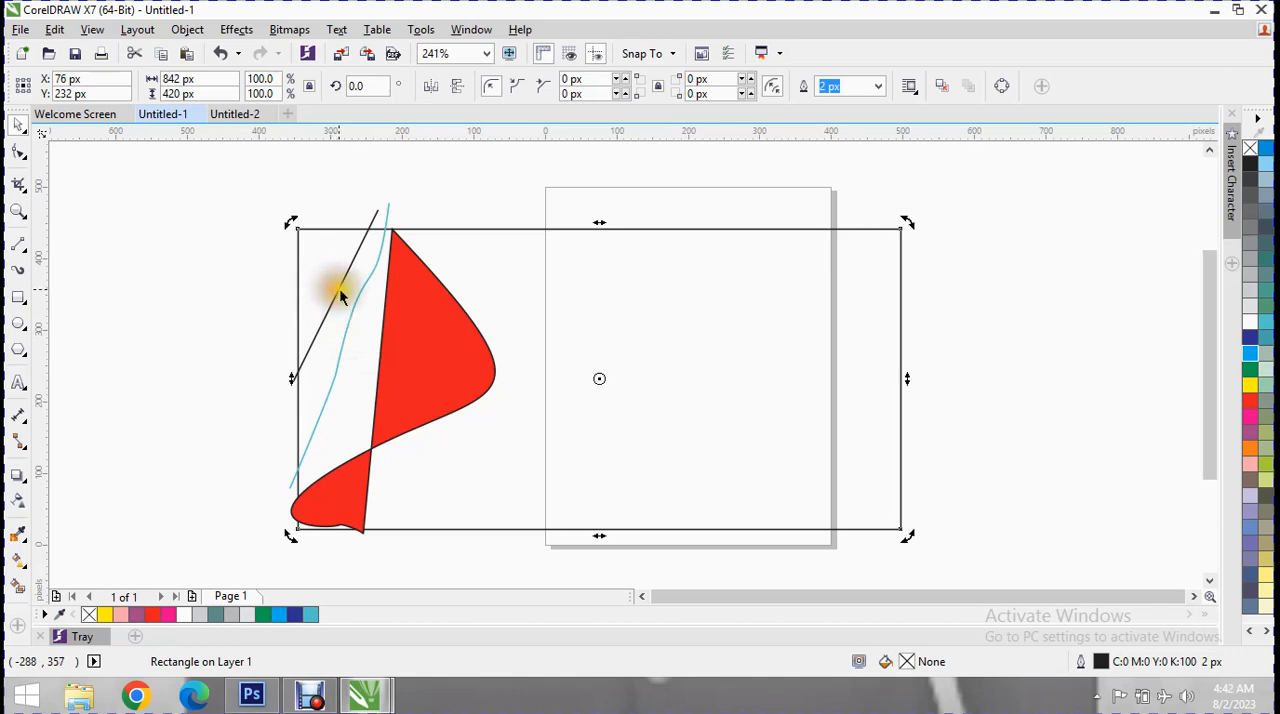
click(339, 288)
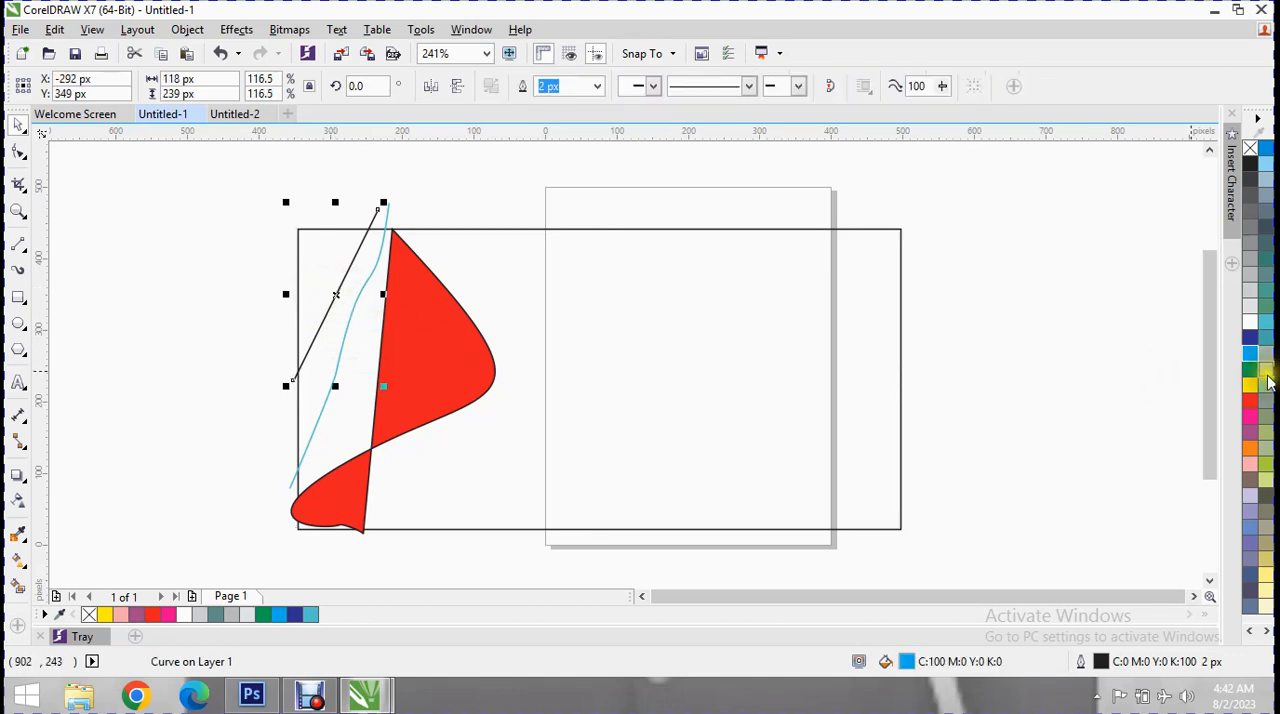
click(603, 397)
Delete the red curved shape, both lines and the rectangle to clear the drawing.
click(437, 357)
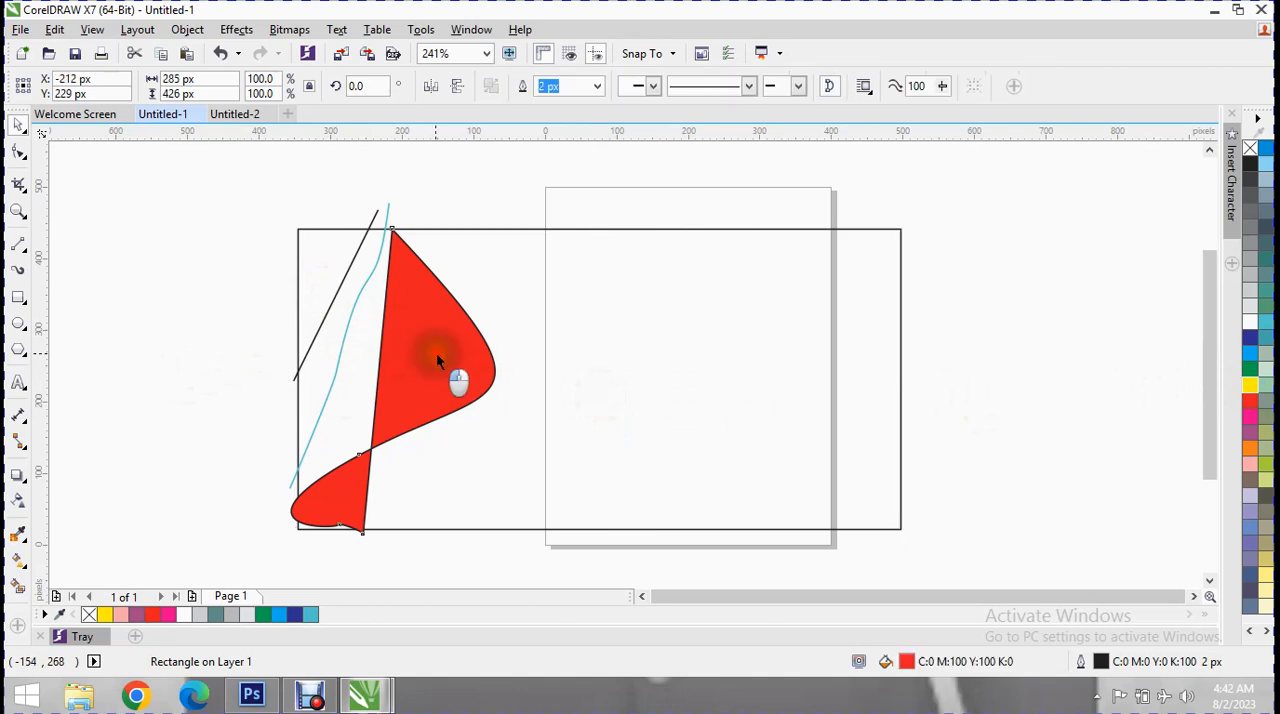
key(Delete)
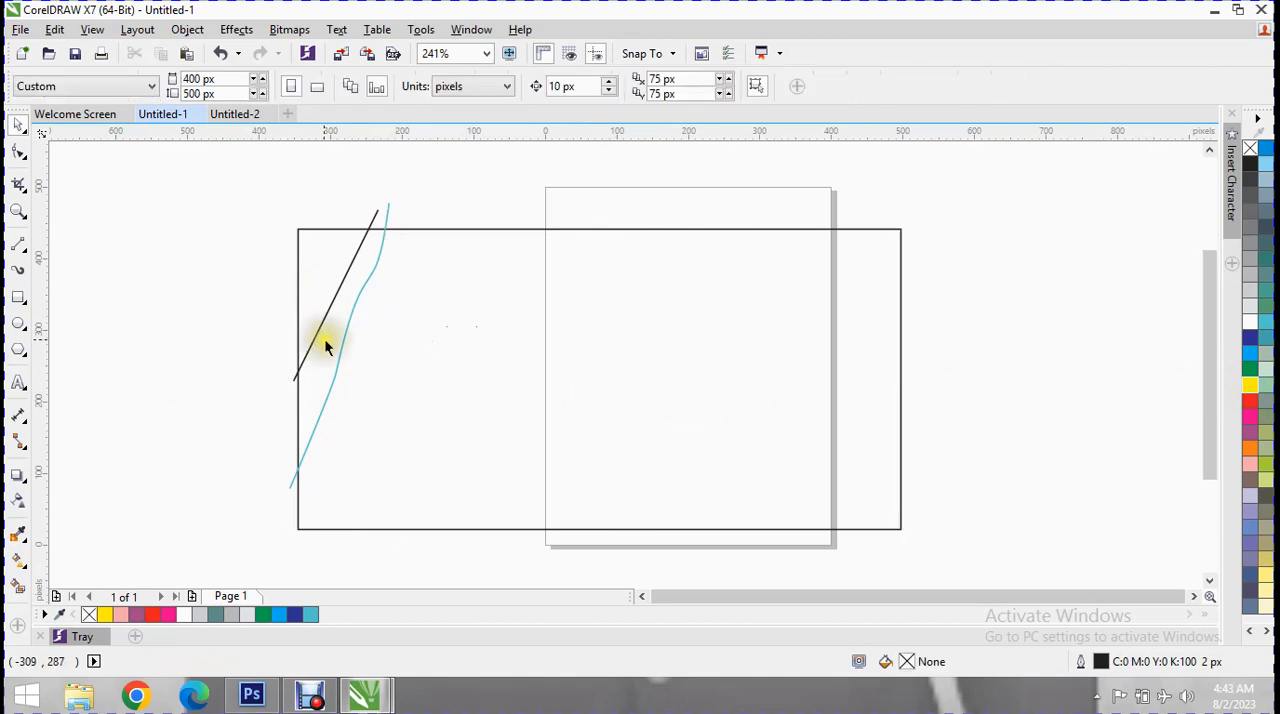
click(341, 359)
key(Delete)
click(321, 332)
key(Delete)
click(341, 355)
key(Delete)
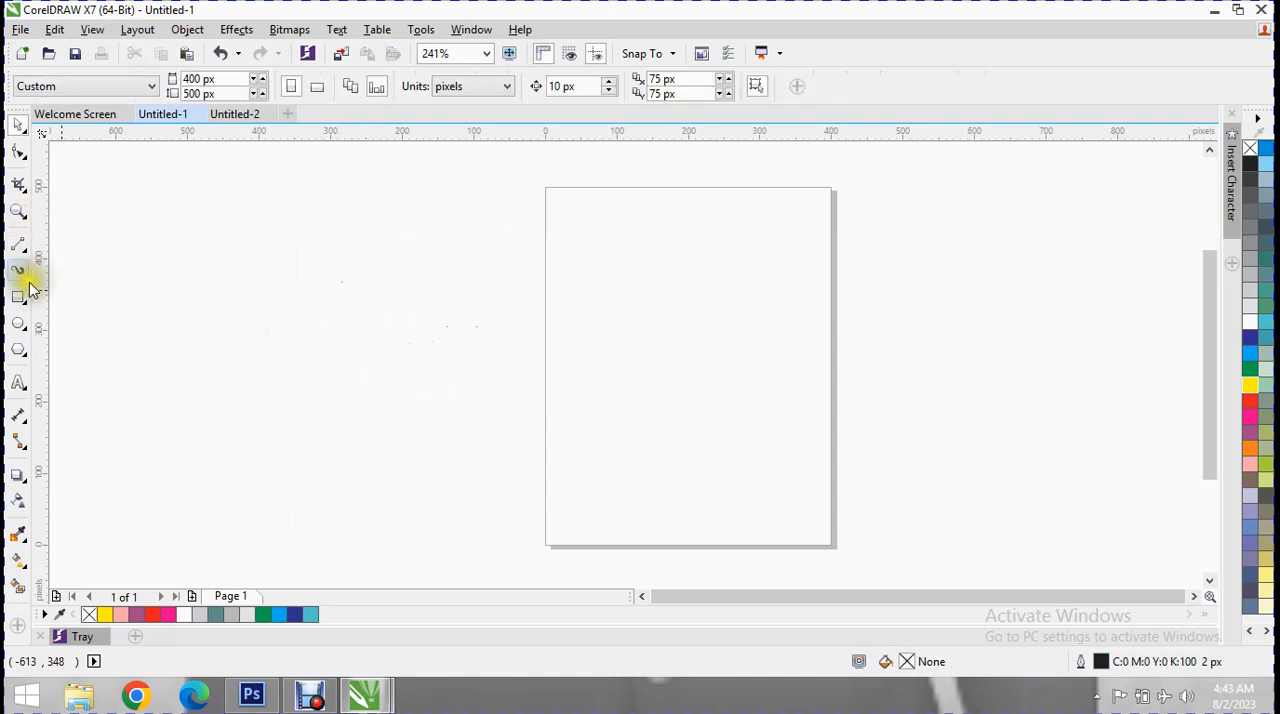
Draw a rectangle about 786 by 456 px overlapping the page and set its corner radii to 0 px.
click(18, 296)
drag(229, 232, 790, 557)
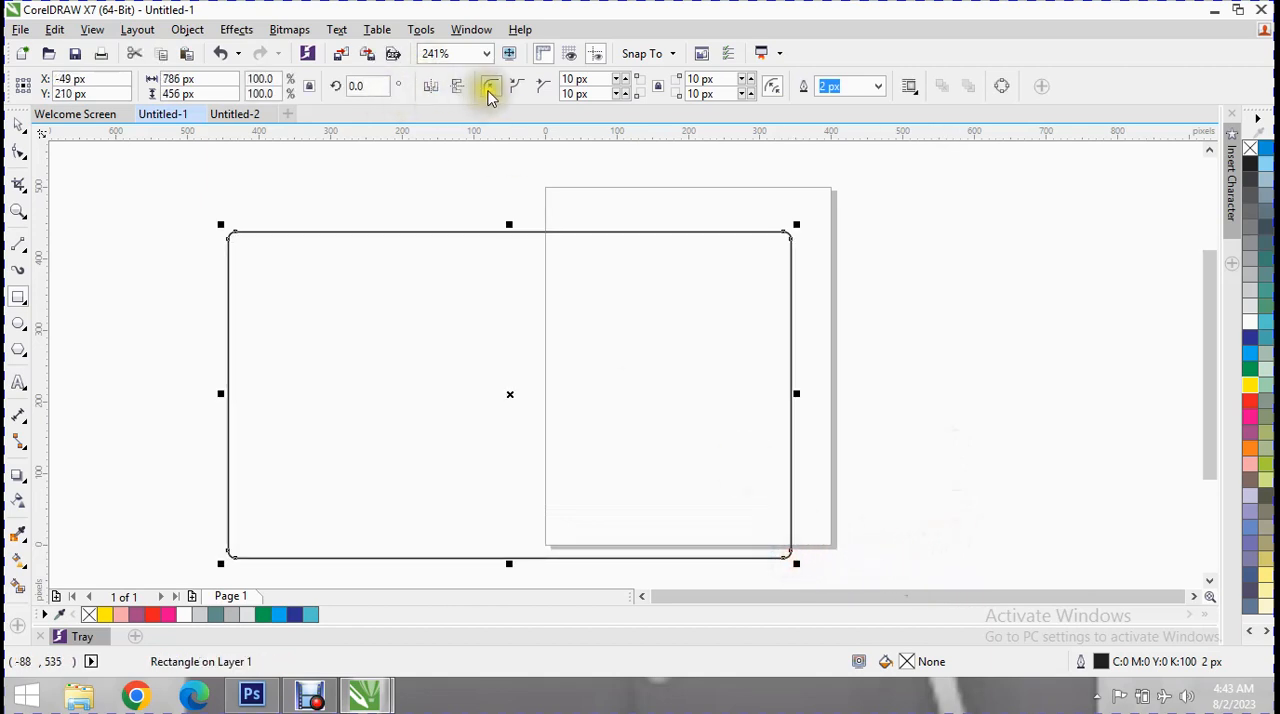
click(620, 89)
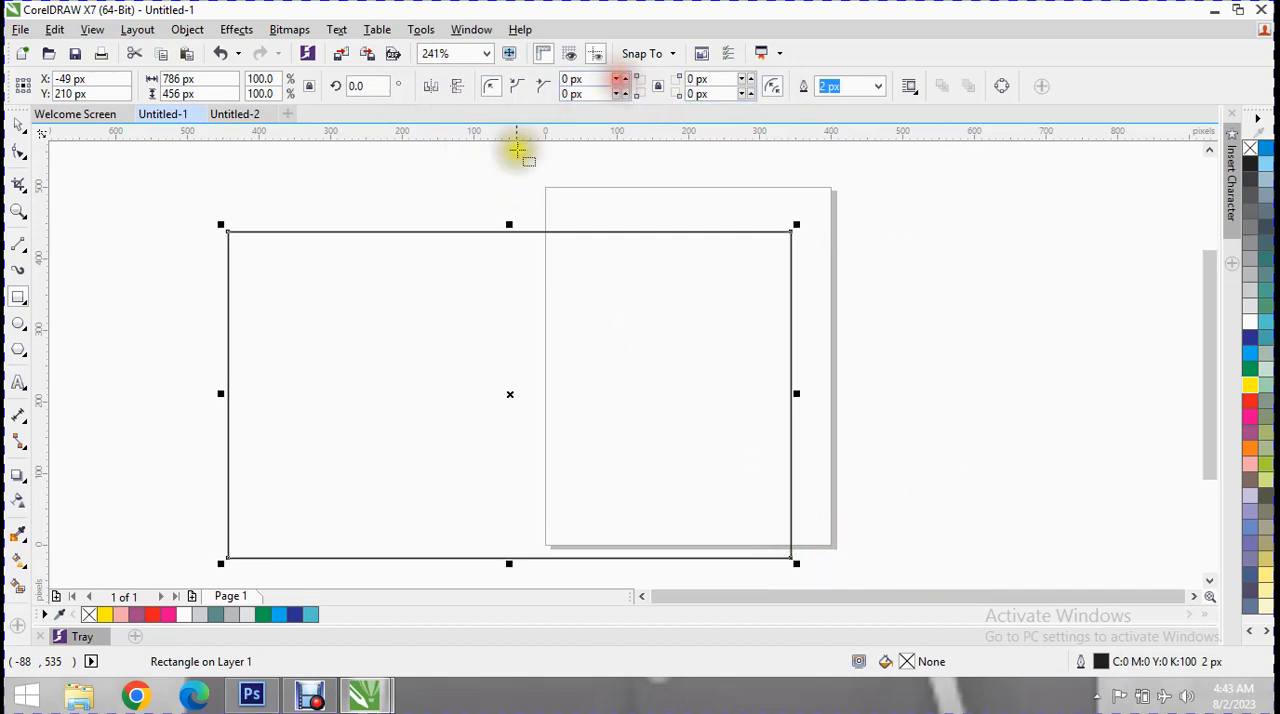
Draw a horizontal 2-Point Line about 786 px long between the rectangle's side edges near its top, and shift it slightly down.
click(22, 250)
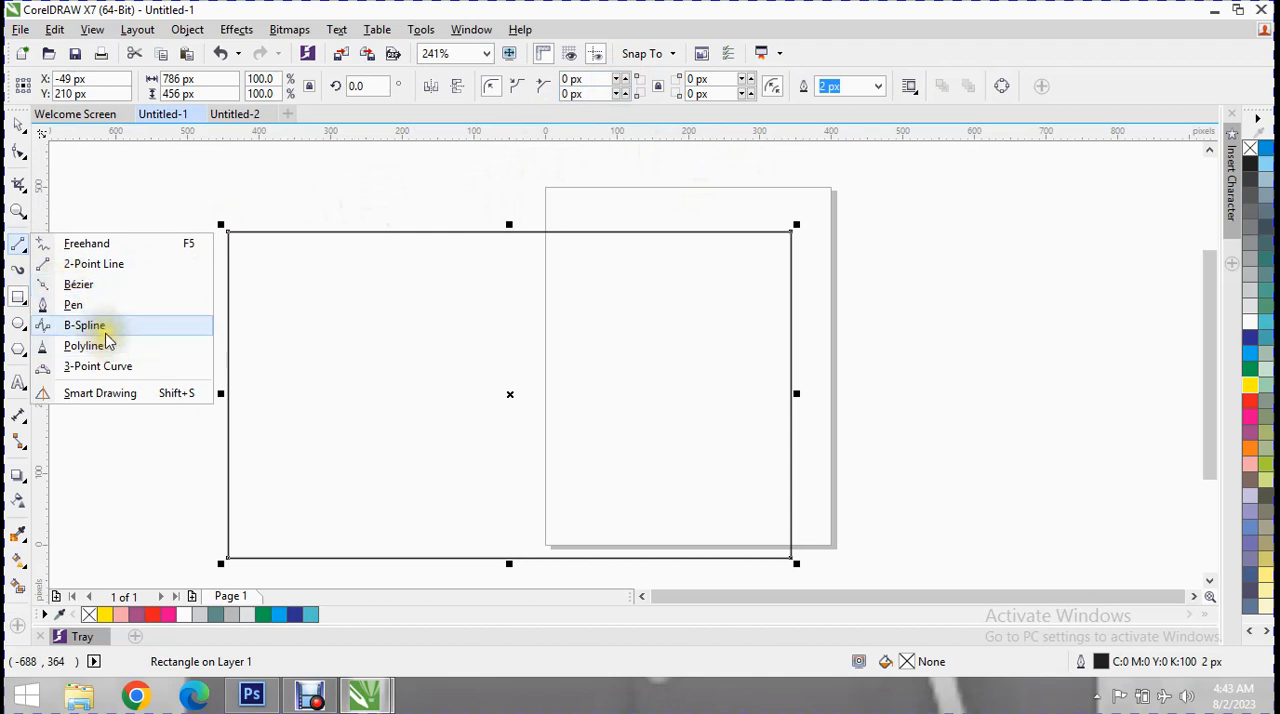
click(126, 262)
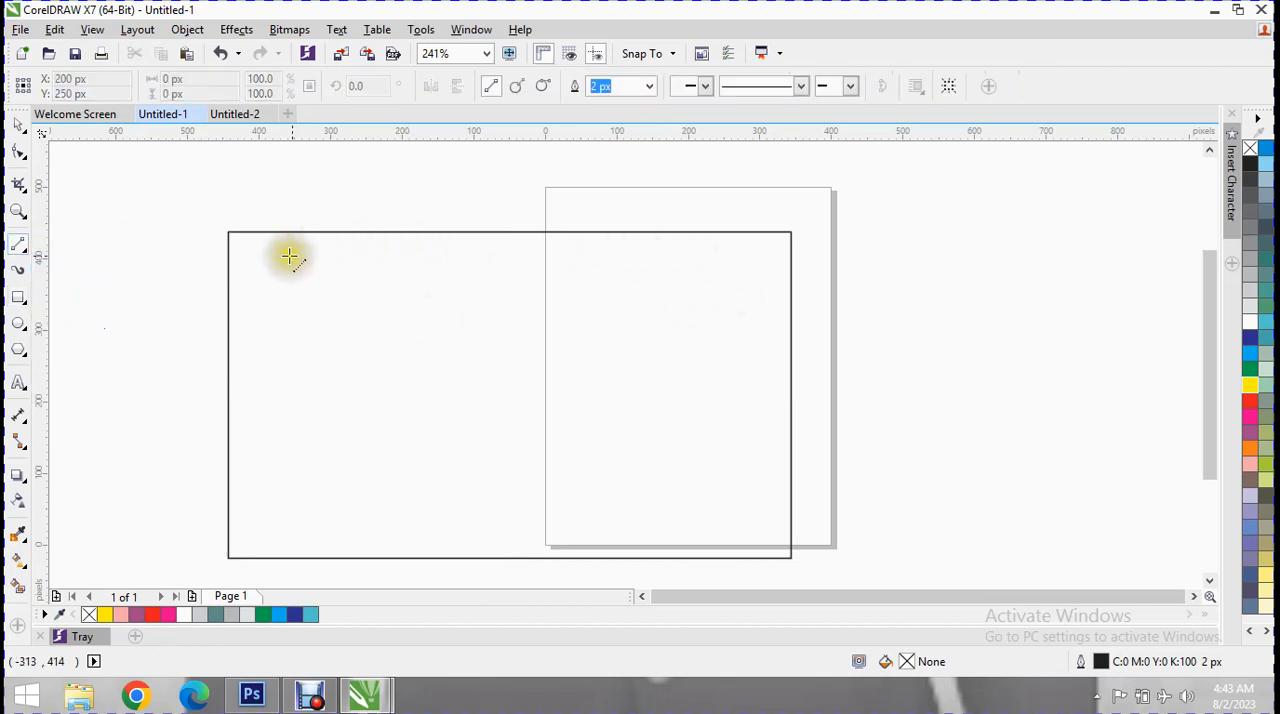
drag(228, 285, 791, 284)
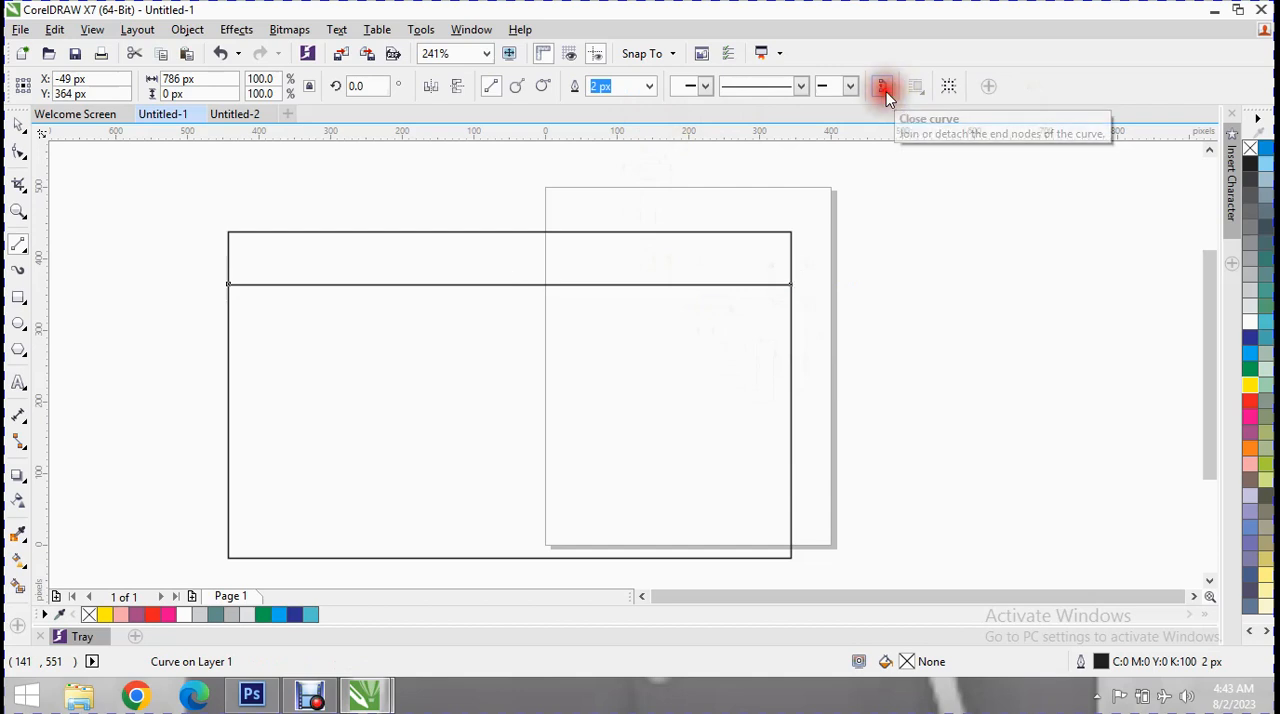
click(516, 86)
drag(510, 288, 474, 287)
Bend the horizontal line downward at a new node right of its middle and extend both ends past the rectangle's sides.
click(14, 153)
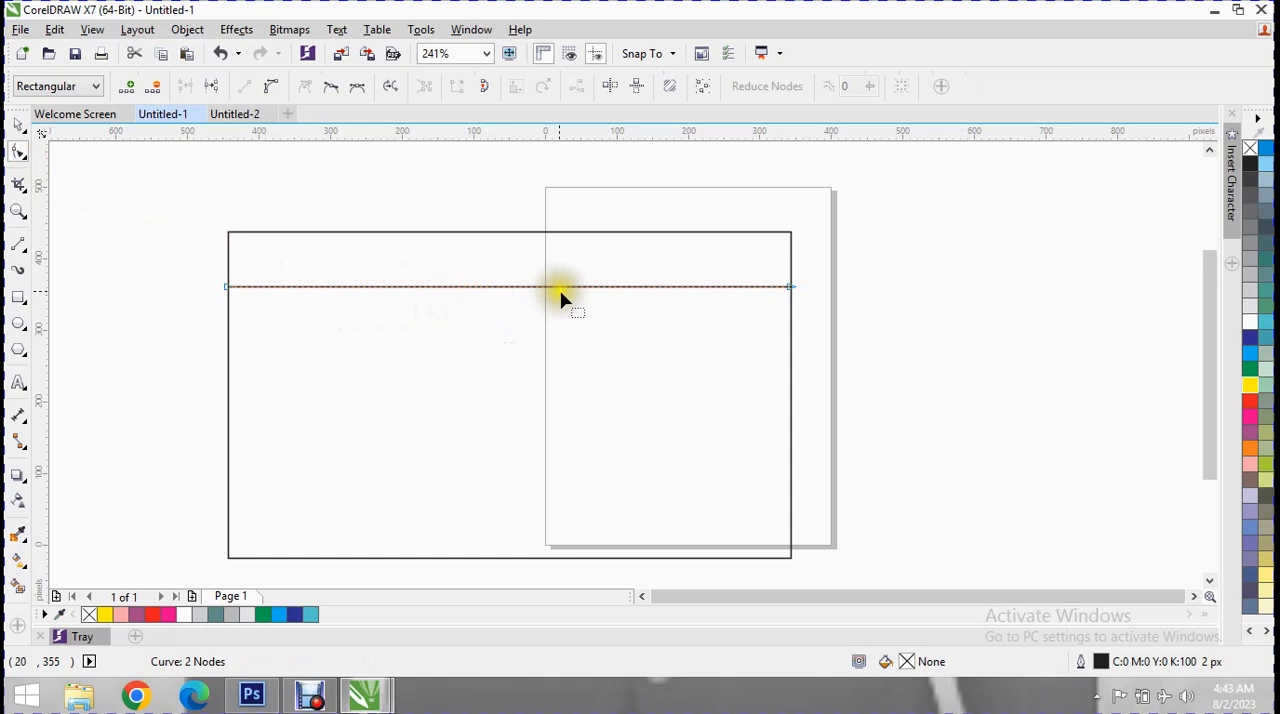
drag(574, 291, 583, 316)
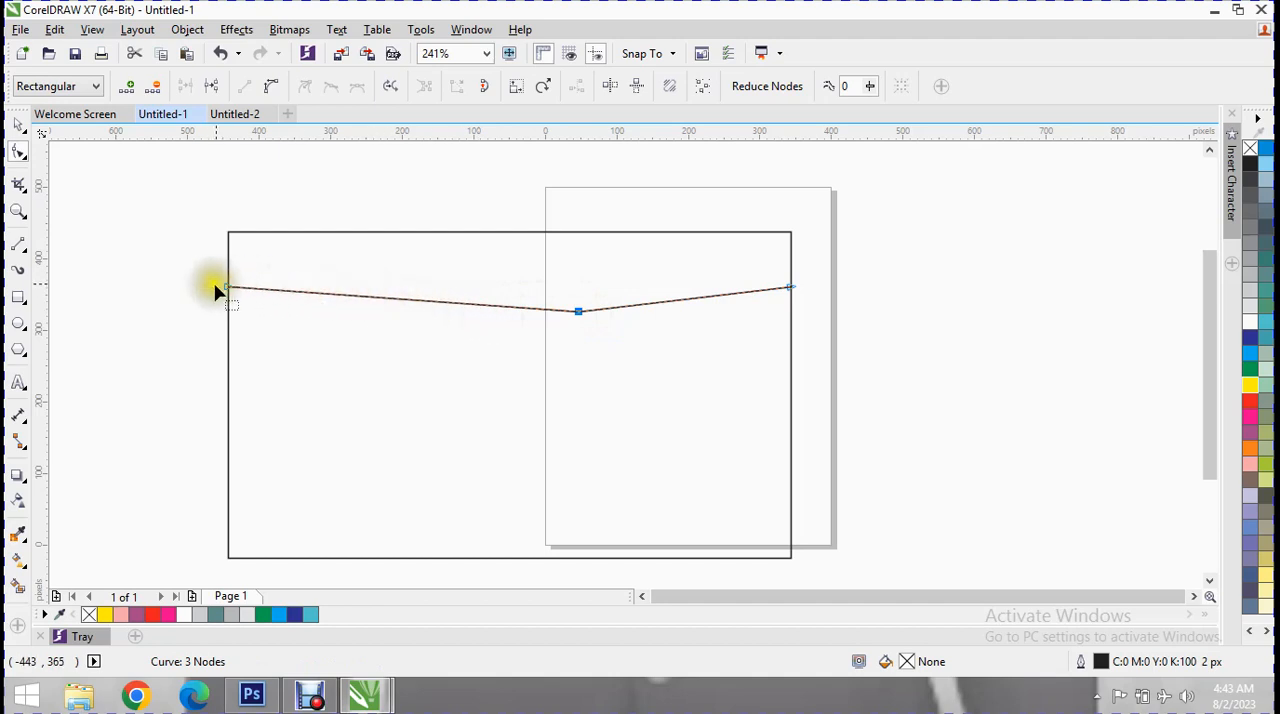
drag(228, 288, 228, 232)
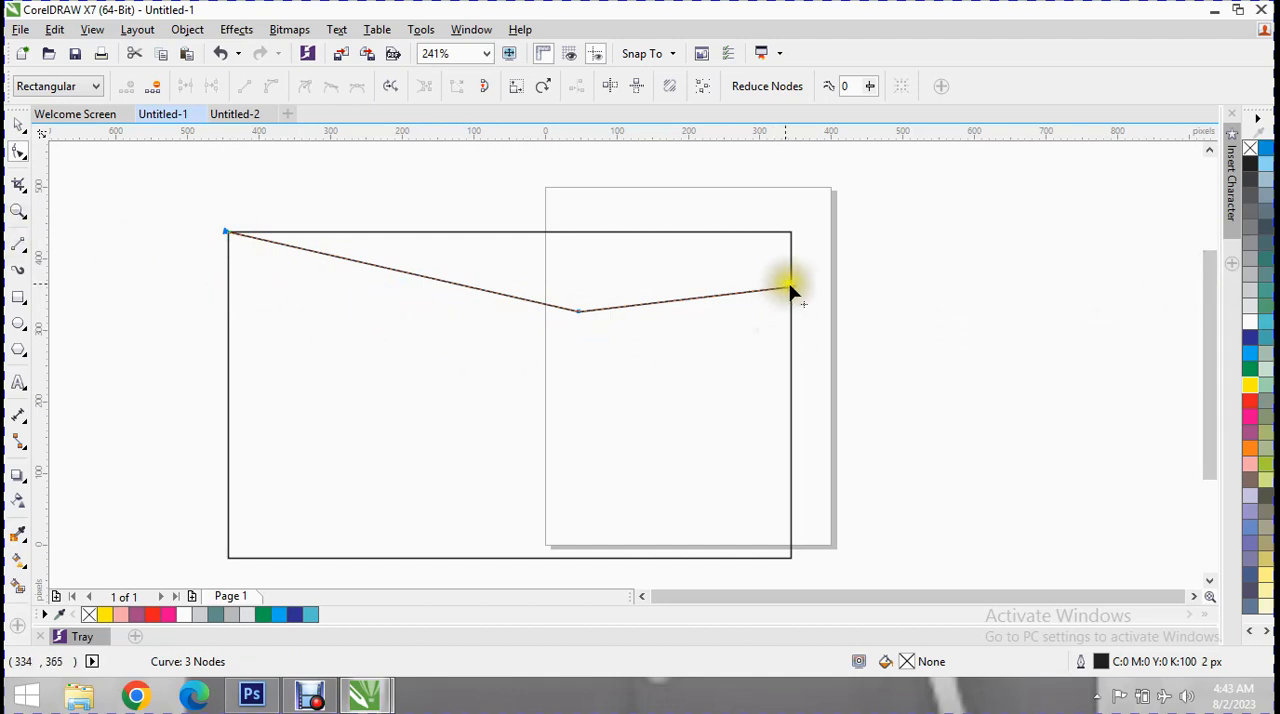
drag(794, 290, 818, 288)
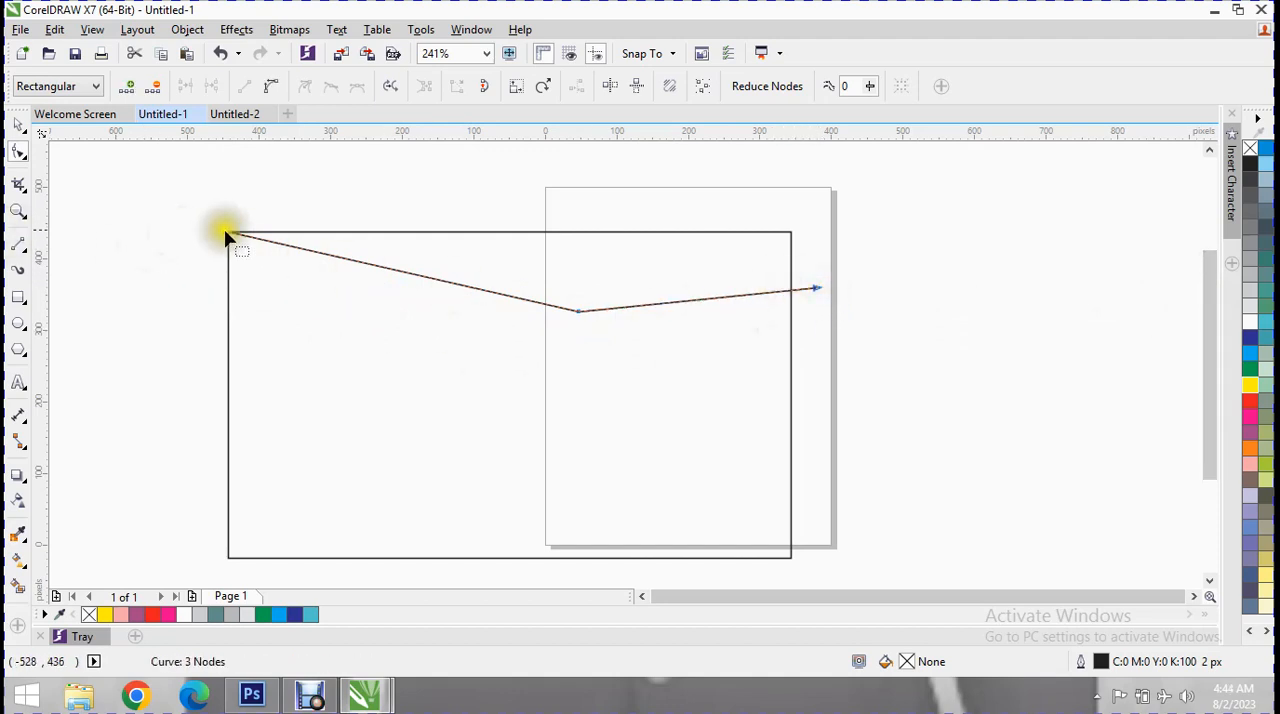
drag(223, 234, 213, 227)
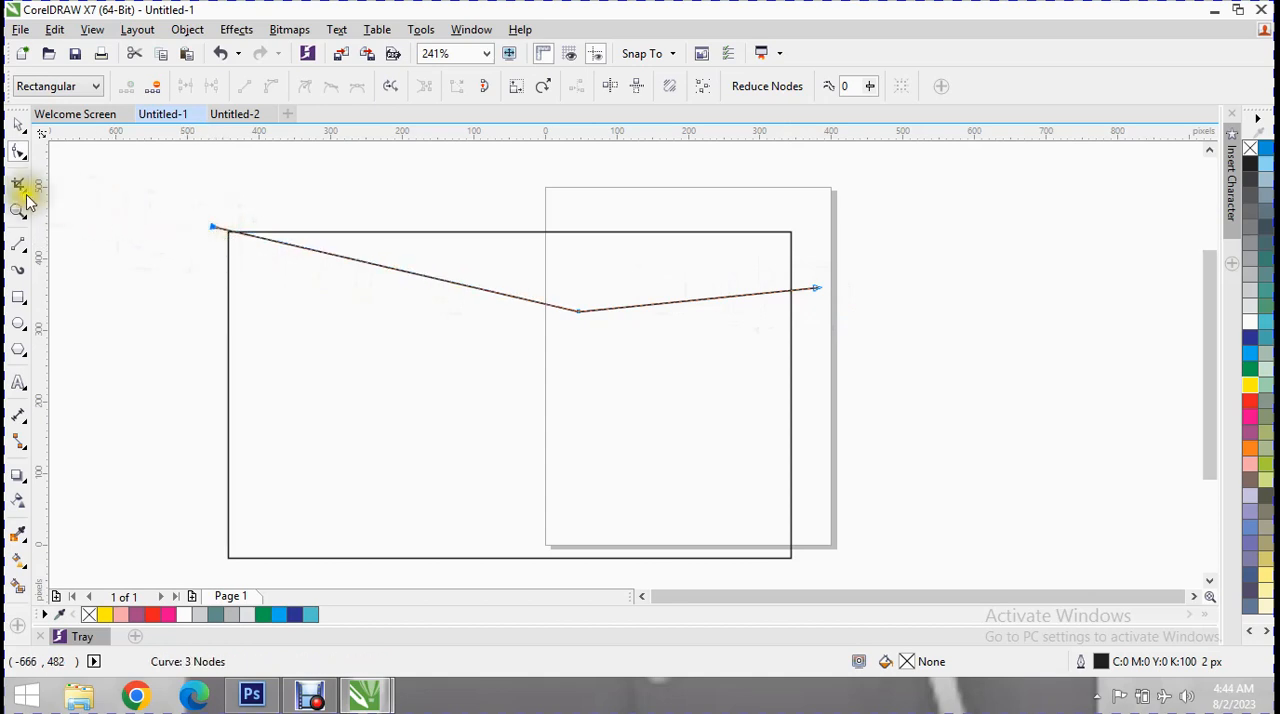
Fill the rectangle with blue C:100 M:100 Y:0 K:0 and apply a yellow C:0 M:0 Y:100 K:0 fill to the bent line.
click(18, 124)
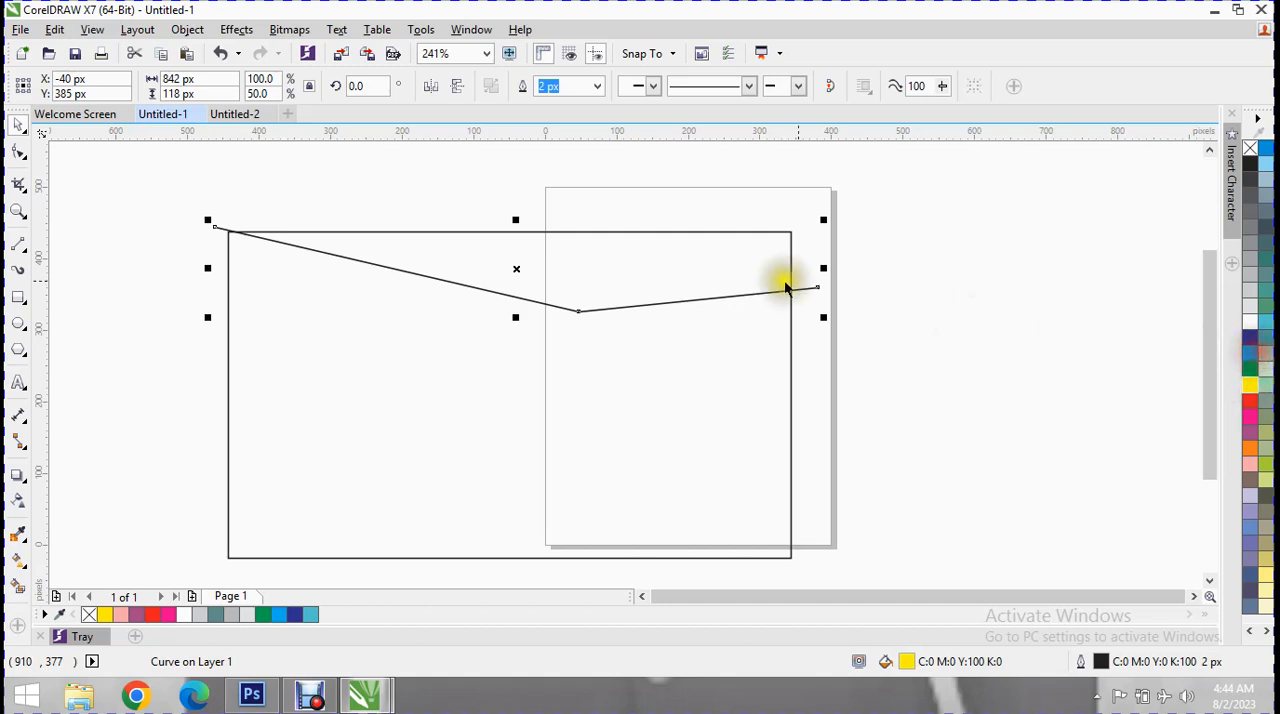
click(623, 266)
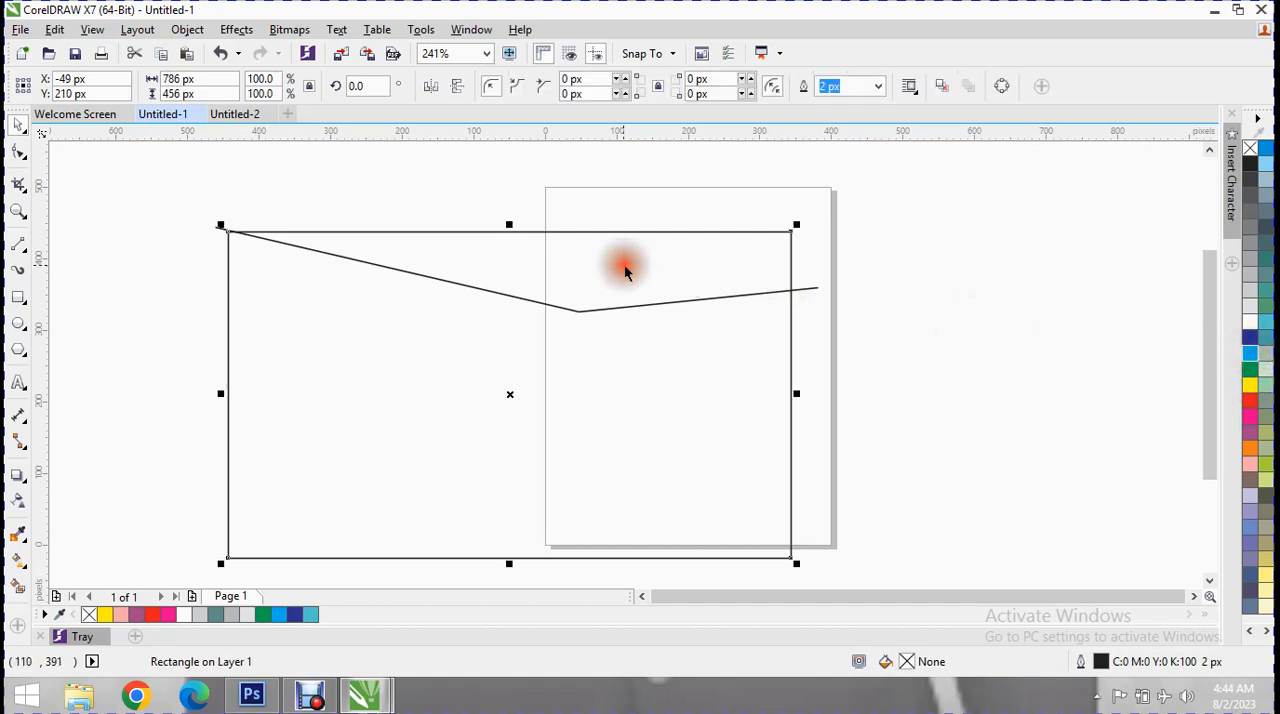
click(1250, 337)
click(563, 285)
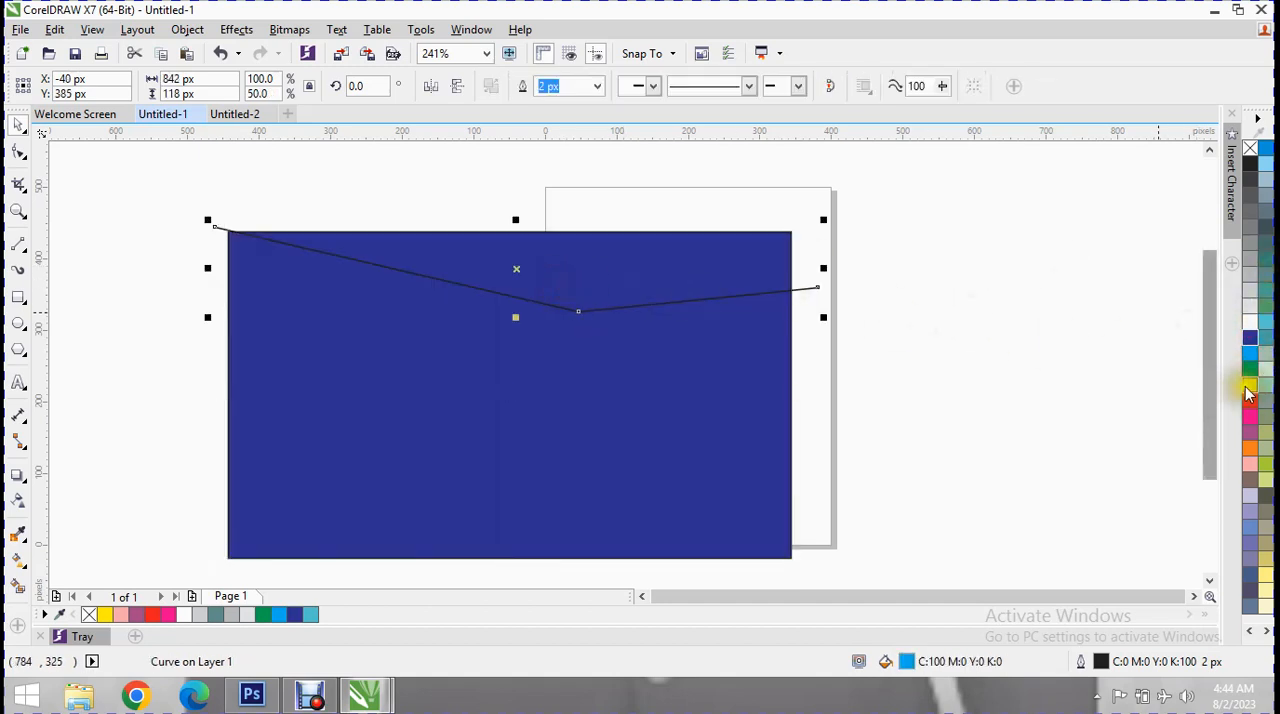
double_click(641, 268)
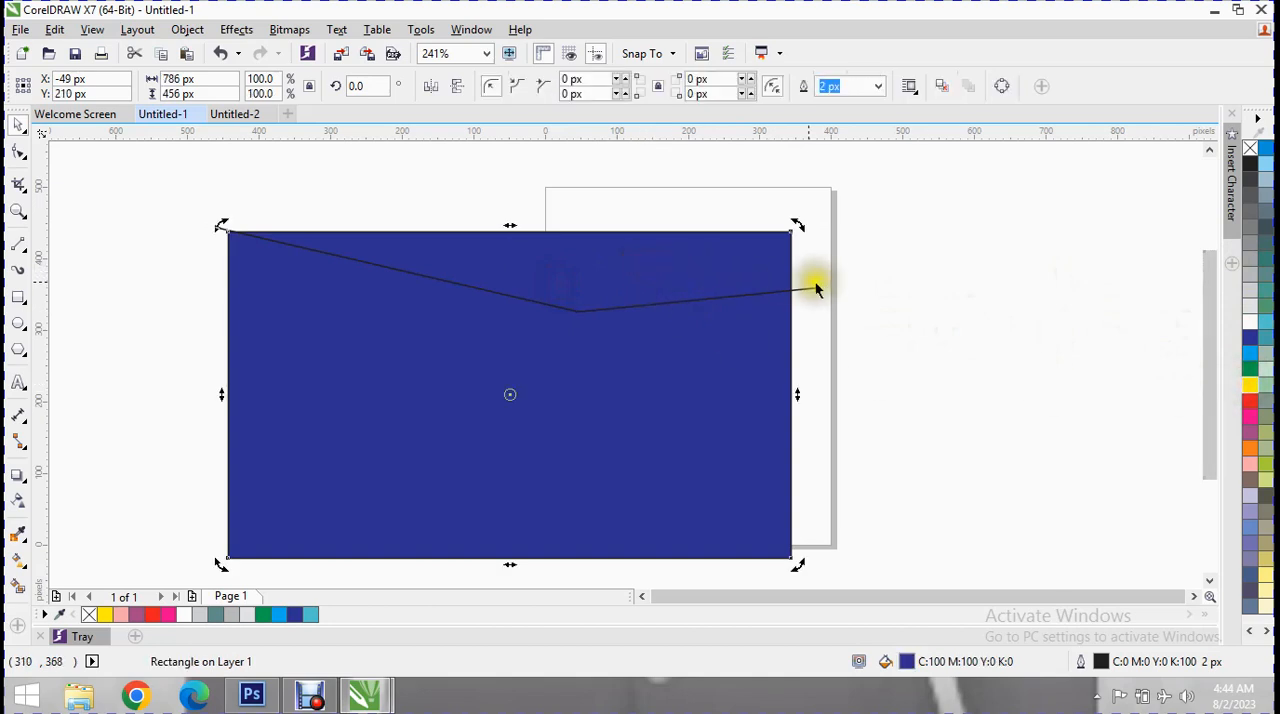
Delete the bent line, and undo the edits back to the unfilled rectangle without any line.
click(818, 288)
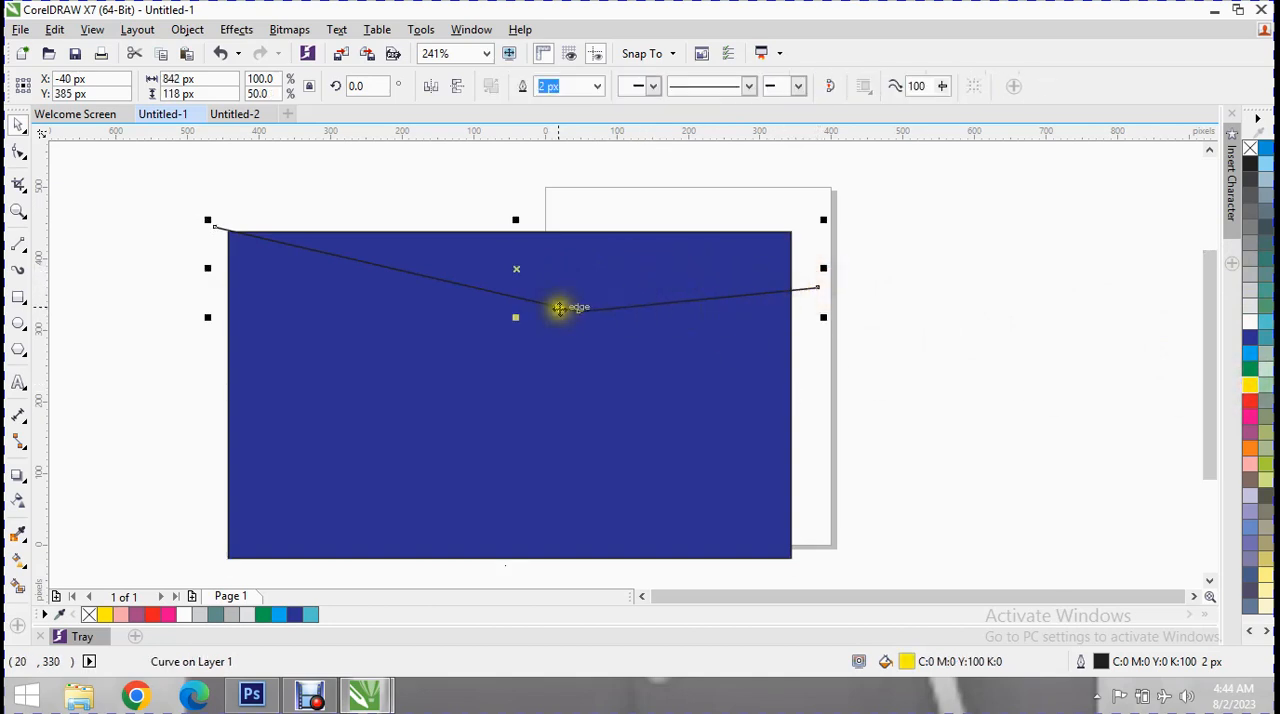
key(Delete)
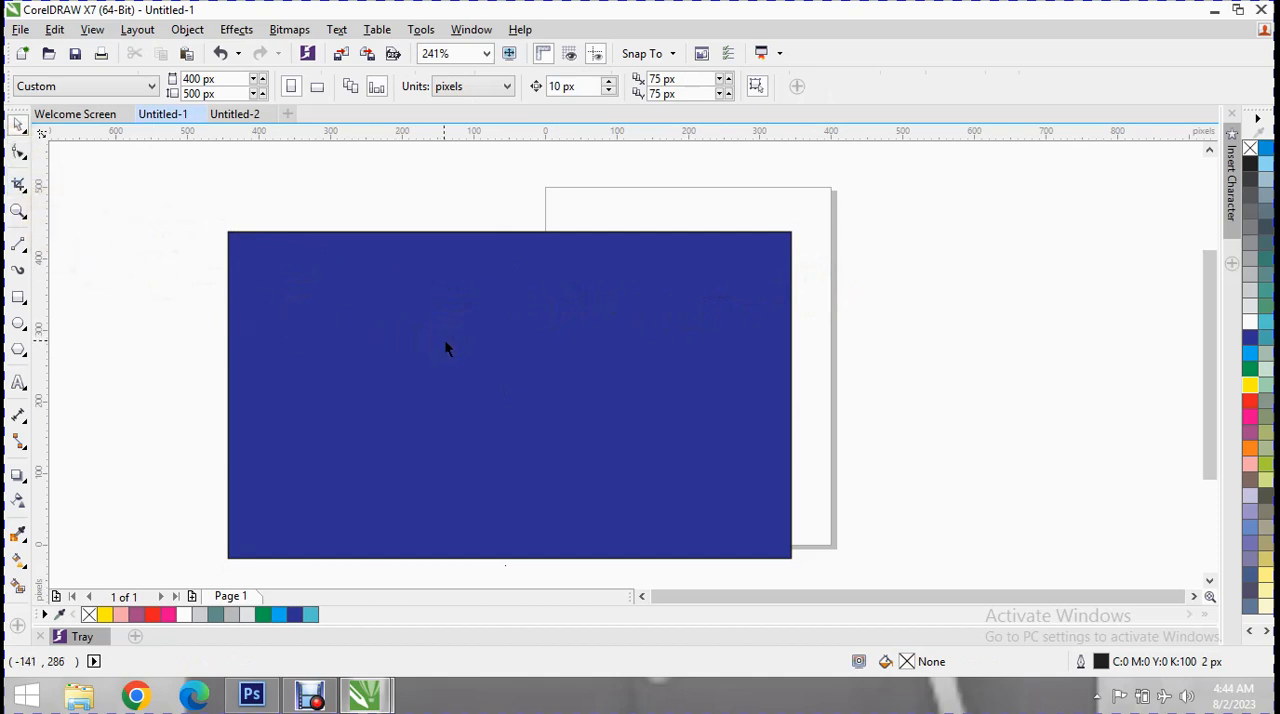
key(ctrl+z)
key(ctrl+z)
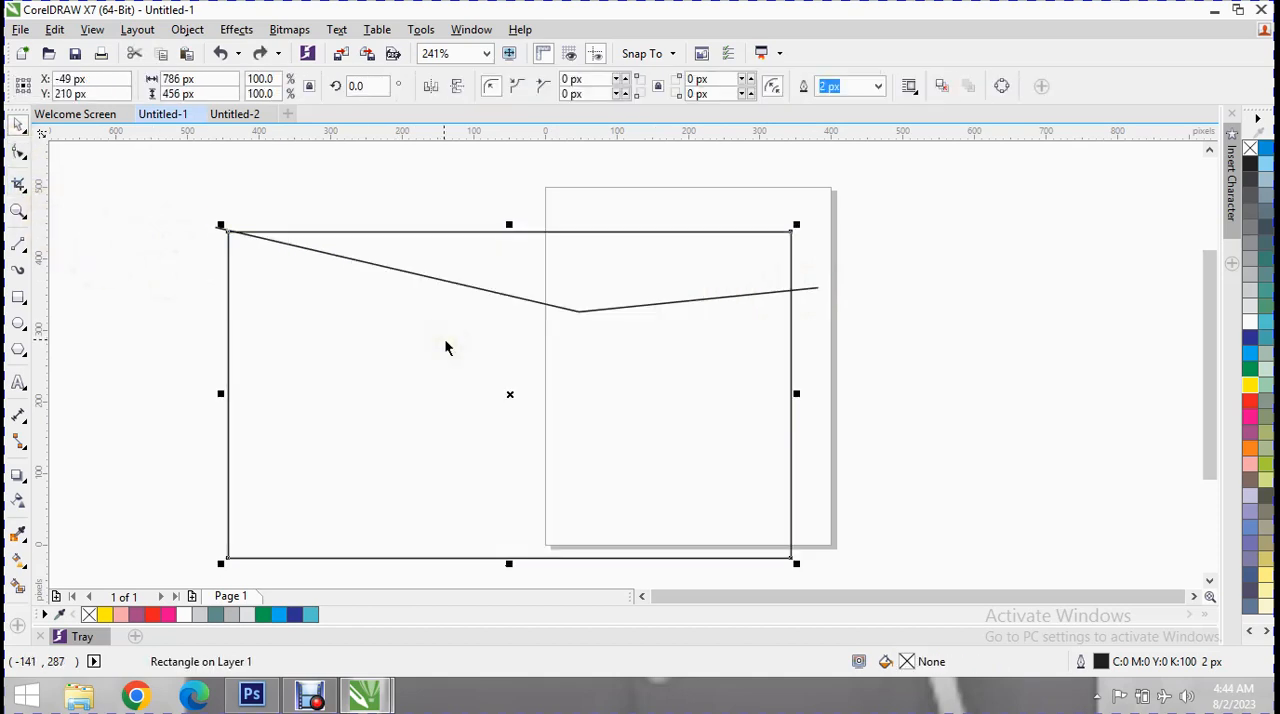
key(ctrl+z)
key(ctrl+z)
key(ctrl+z)
key(ctrl+z)
key(ctrl+z)
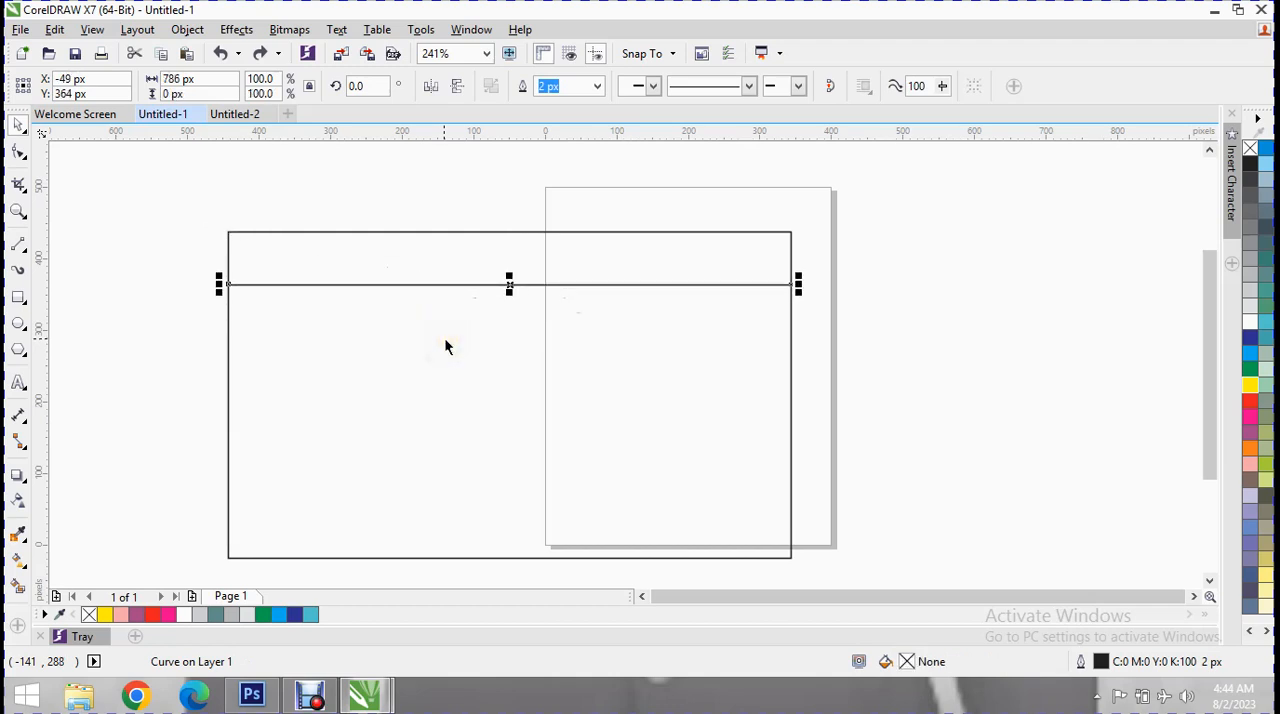
key(ctrl+z)
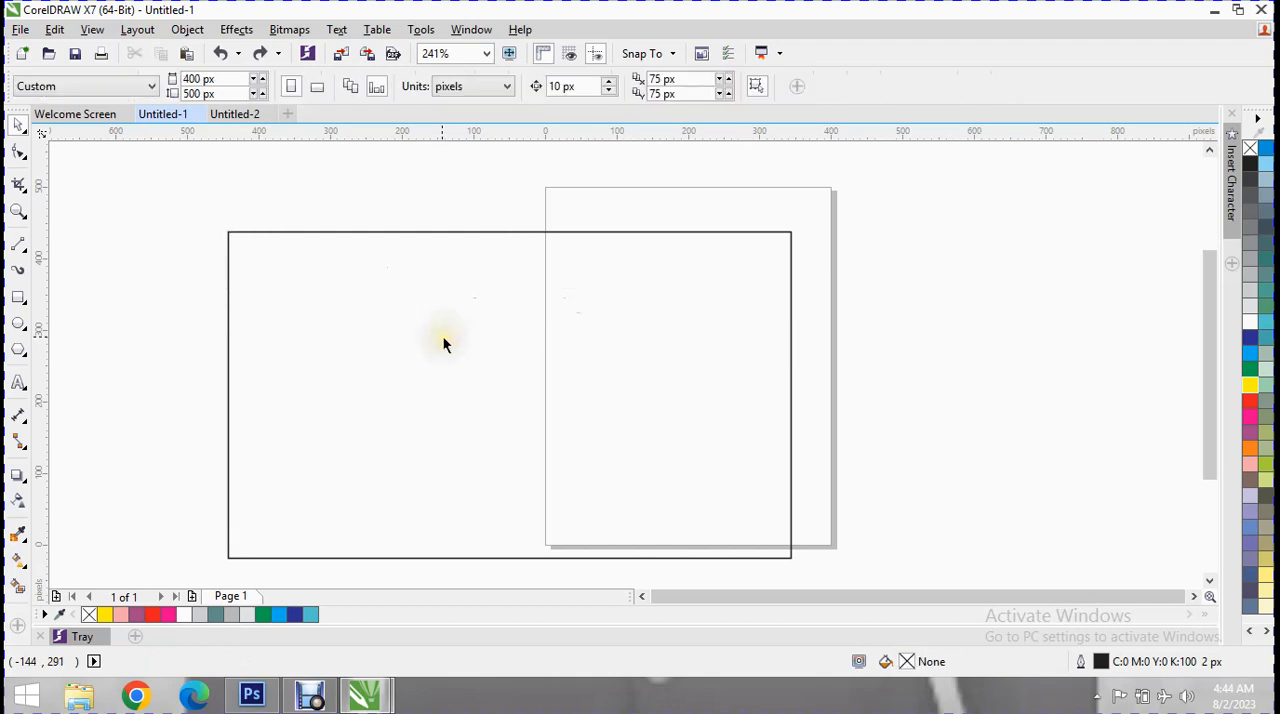
Draw a Freehand curve about 933 by 74 px across the rectangle's upper part, extending past both sides, and close it.
click(24, 250)
click(30, 258)
click(80, 247)
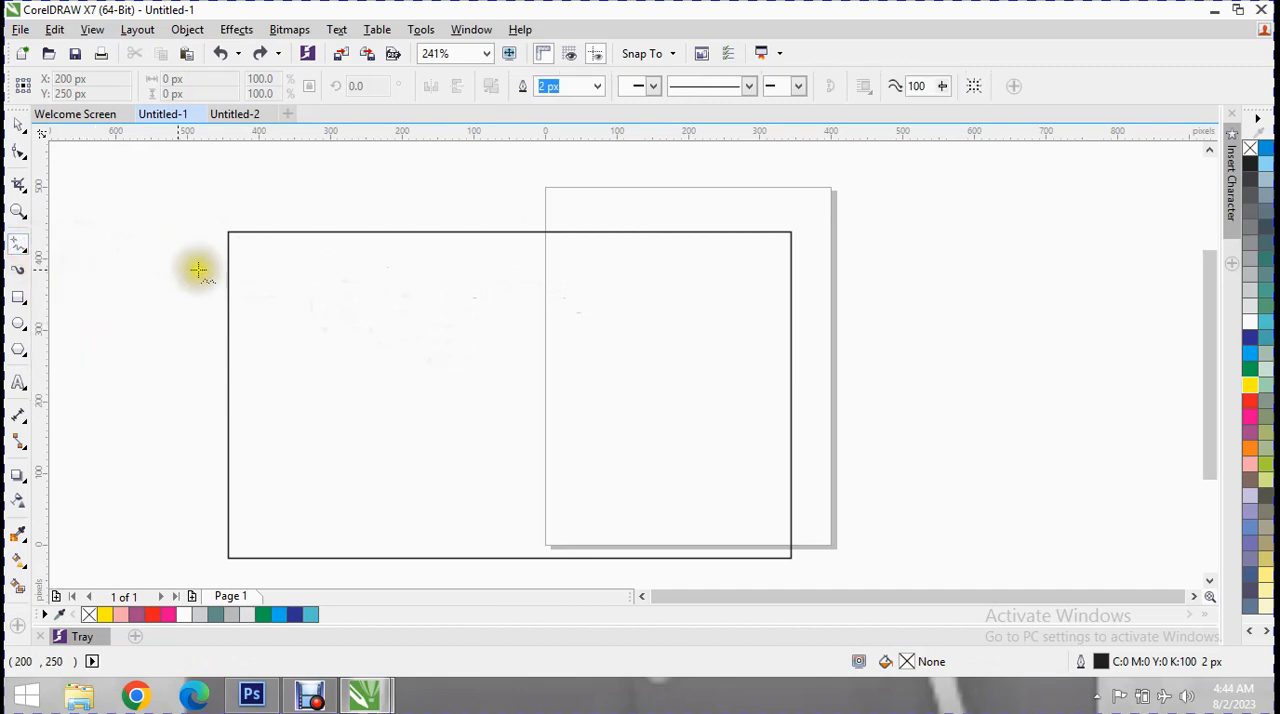
mouse_move(183, 266)
mouse_down()
mouse_move(513, 298)
mouse_move(758, 275)
mouse_move(852, 244)
mouse_up()
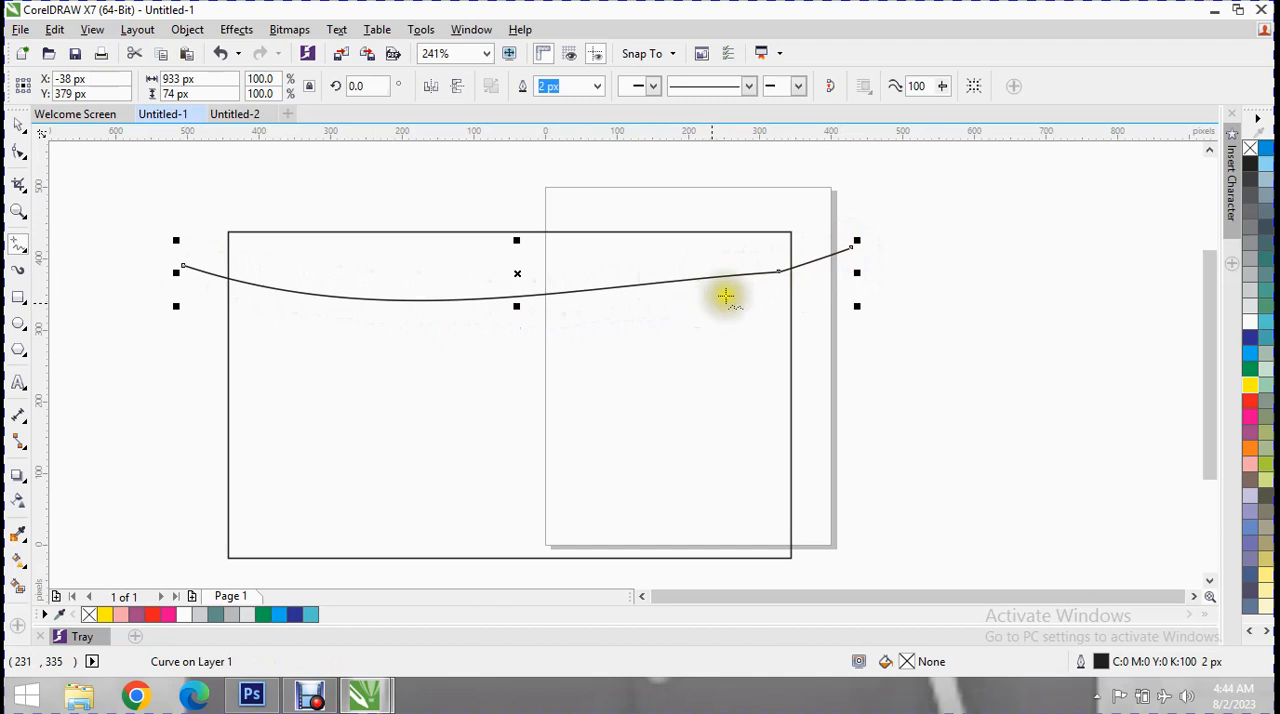
click(833, 86)
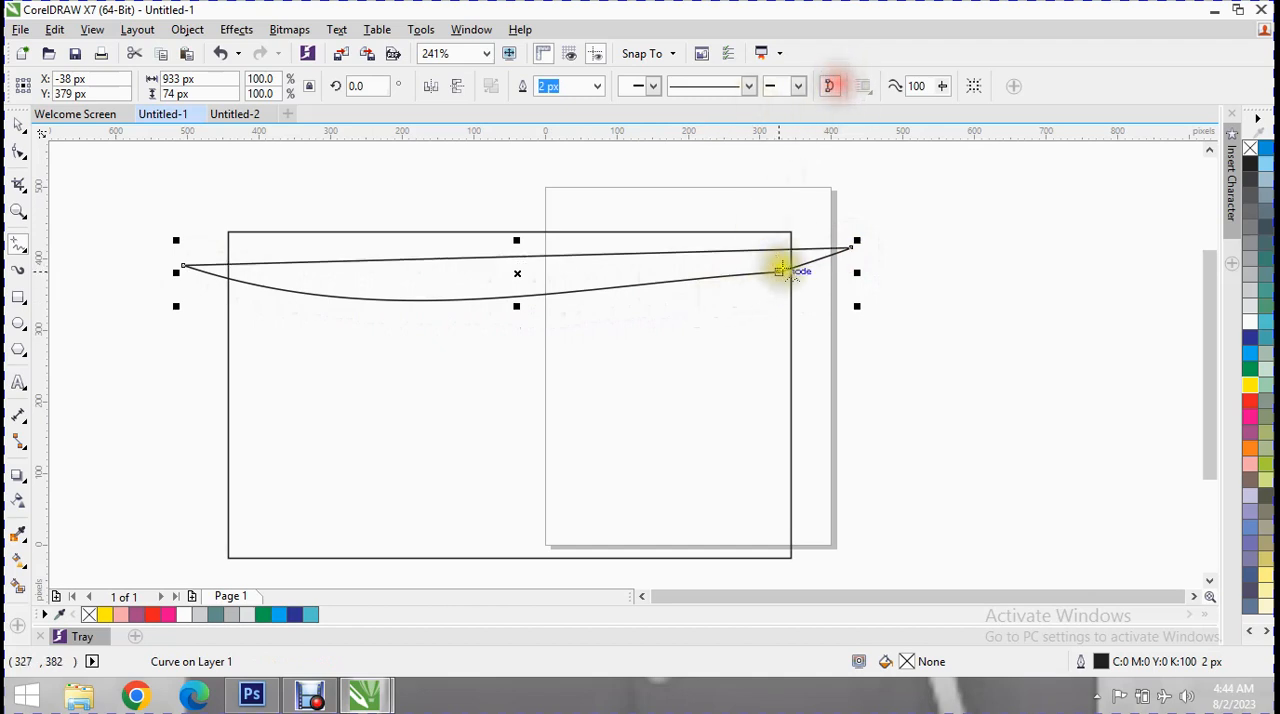
click(783, 249)
drag(783, 249, 740, 274)
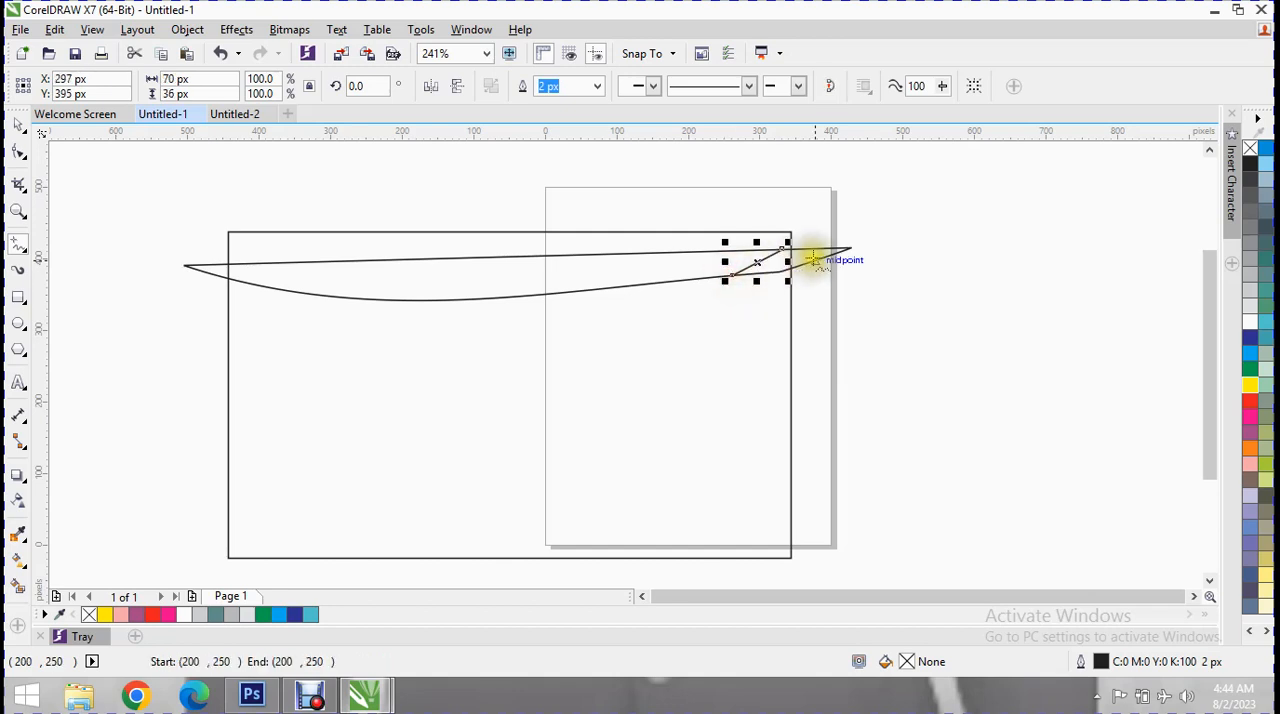
key(Delete)
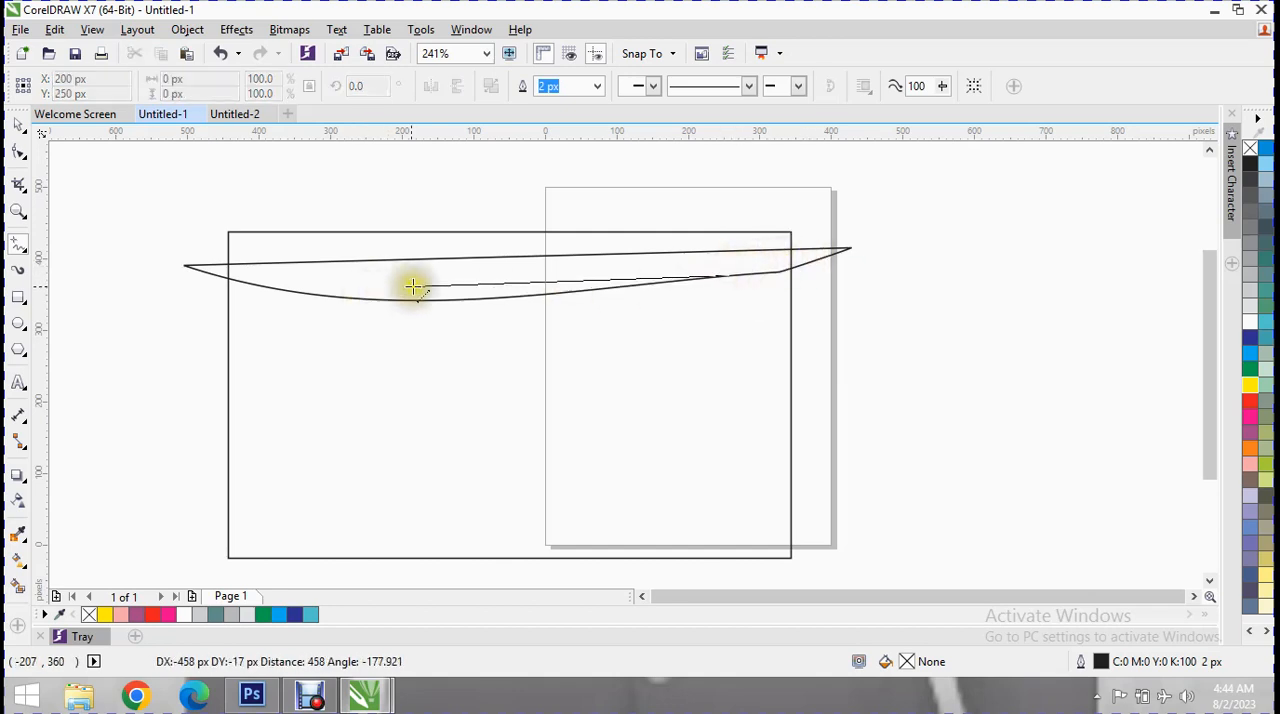
click(737, 277)
key(Delete)
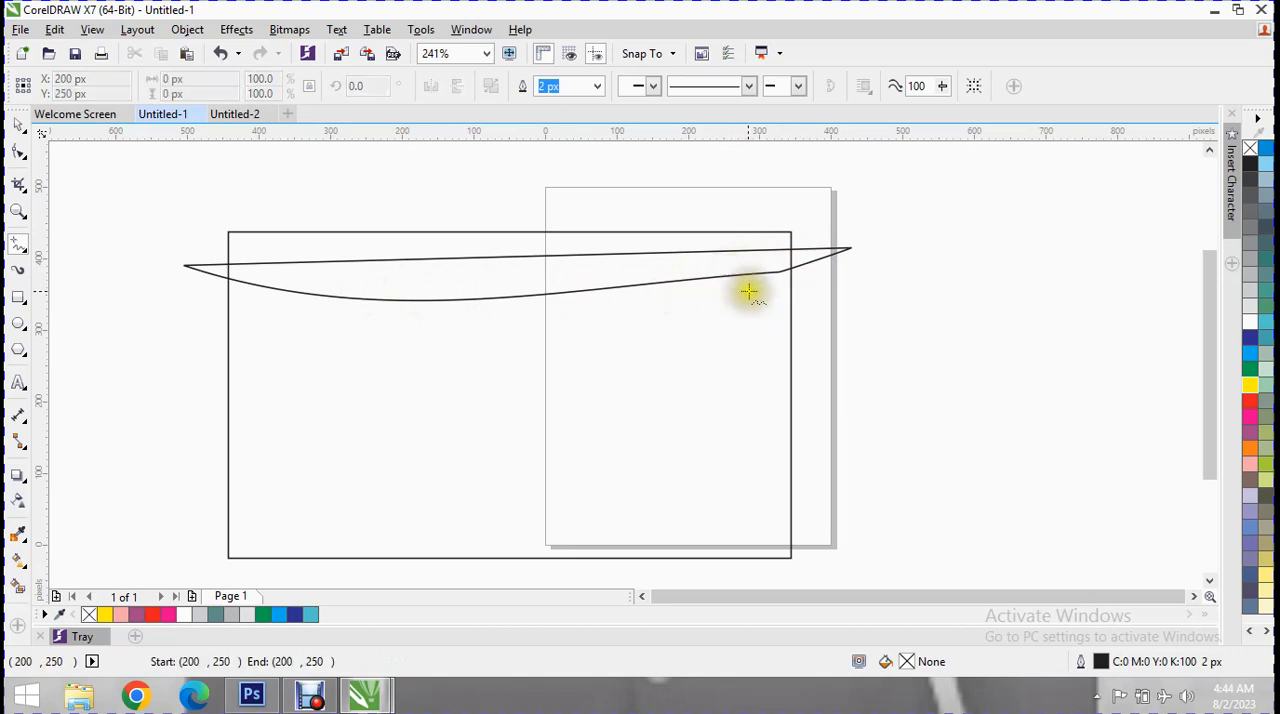
Add a node at the lowest point of the closed curve, lower its straight edge and arch its left span upward.
click(20, 155)
click(437, 301)
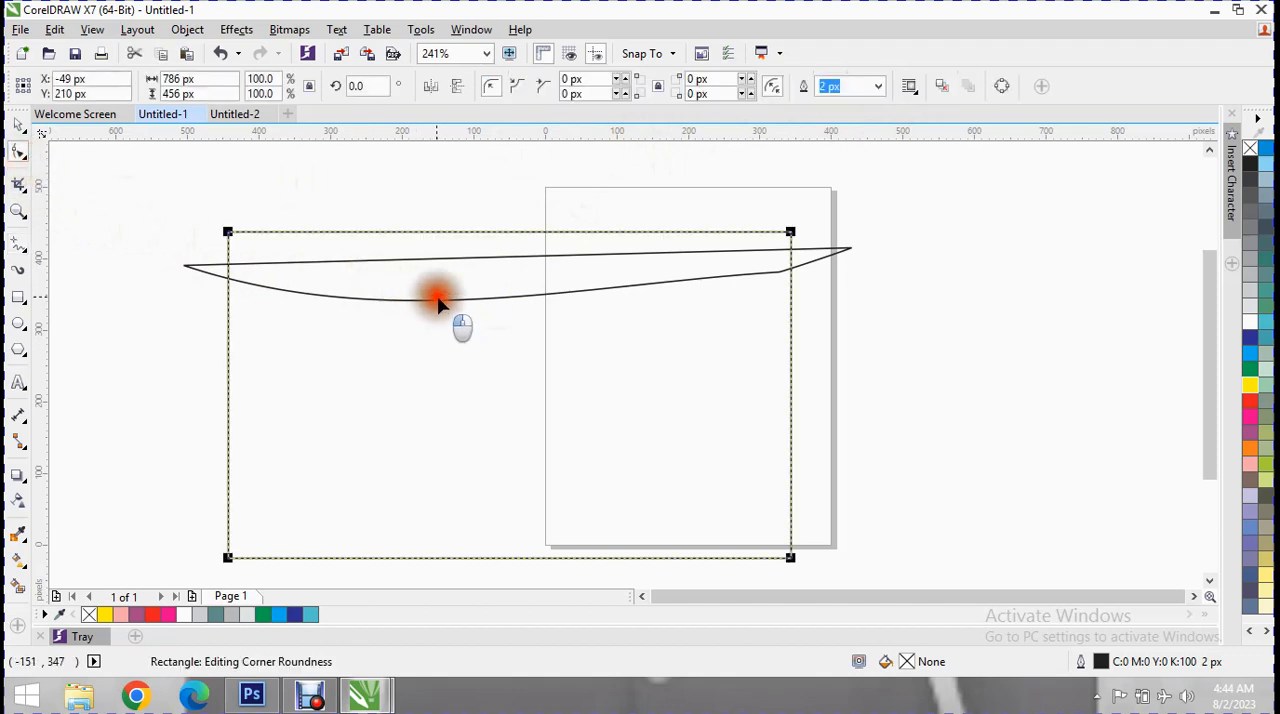
click(439, 298)
double_click(438, 299)
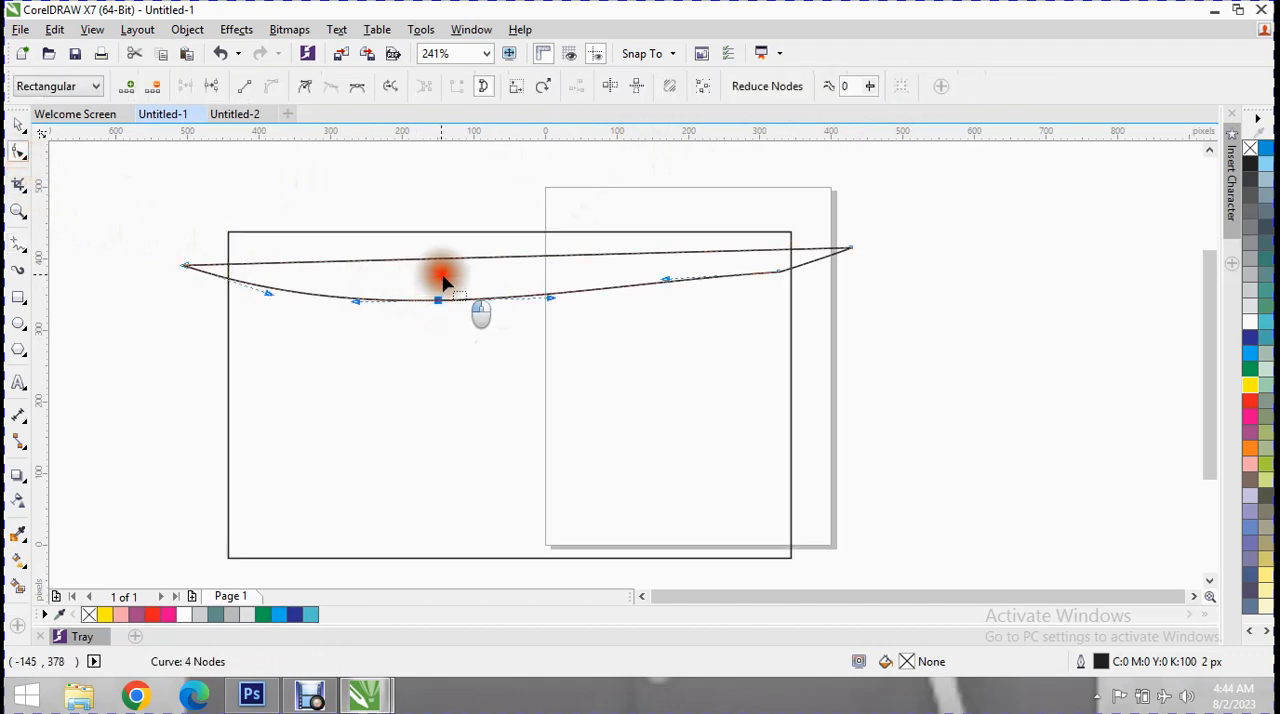
drag(455, 263, 424, 315)
drag(259, 321, 258, 268)
Bow the middle of the curve slightly downward and pull both end nodes inward, making the shape about 859 by 70 px.
click(560, 294)
drag(553, 304, 555, 321)
click(714, 295)
click(851, 305)
drag(849, 305, 808, 305)
drag(185, 321, 196, 320)
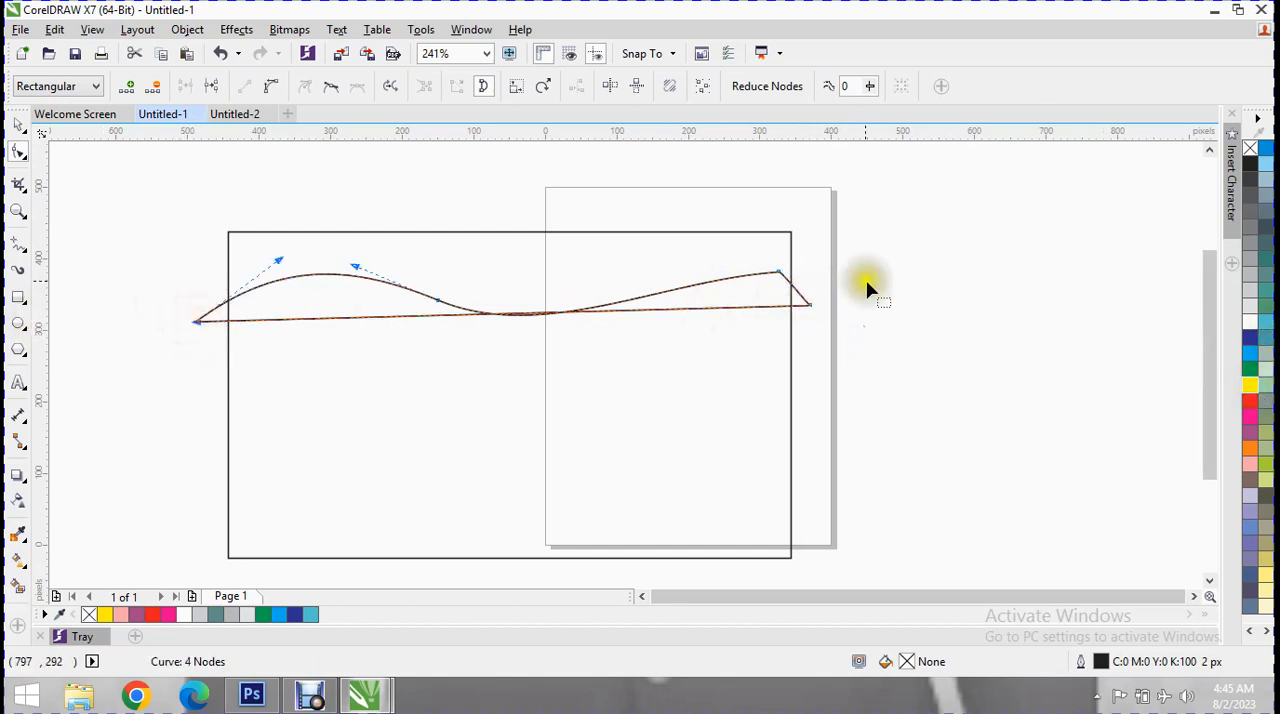
Fill the curved shape with C:100 M:0 Y:0 K:0 and narrow it from both sides to the large rectangle's 786 px width.
click(22, 133)
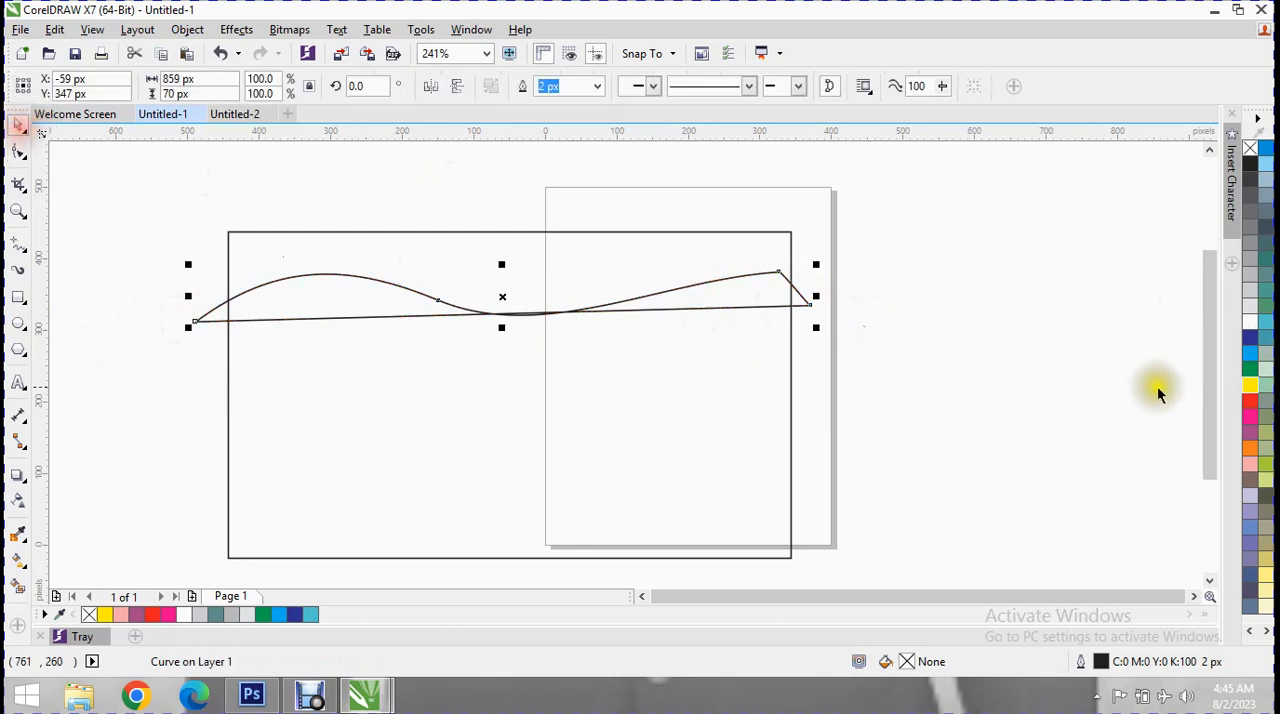
click(1250, 353)
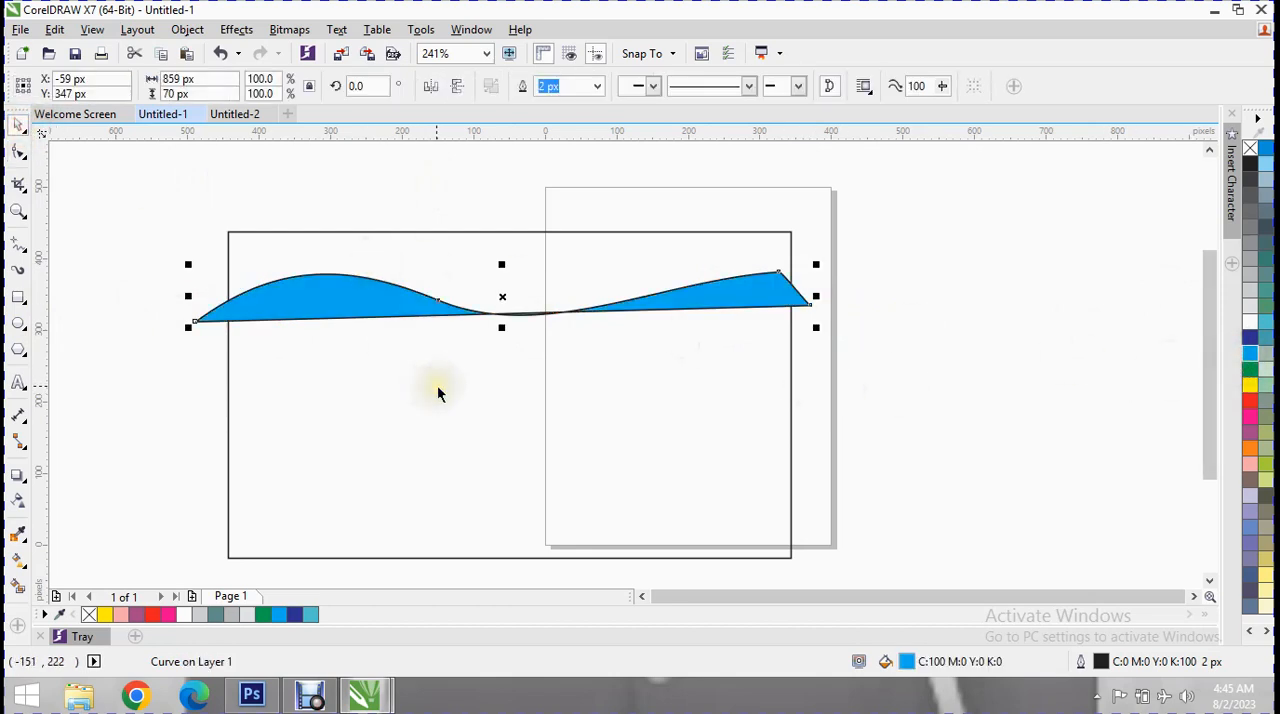
click(718, 279)
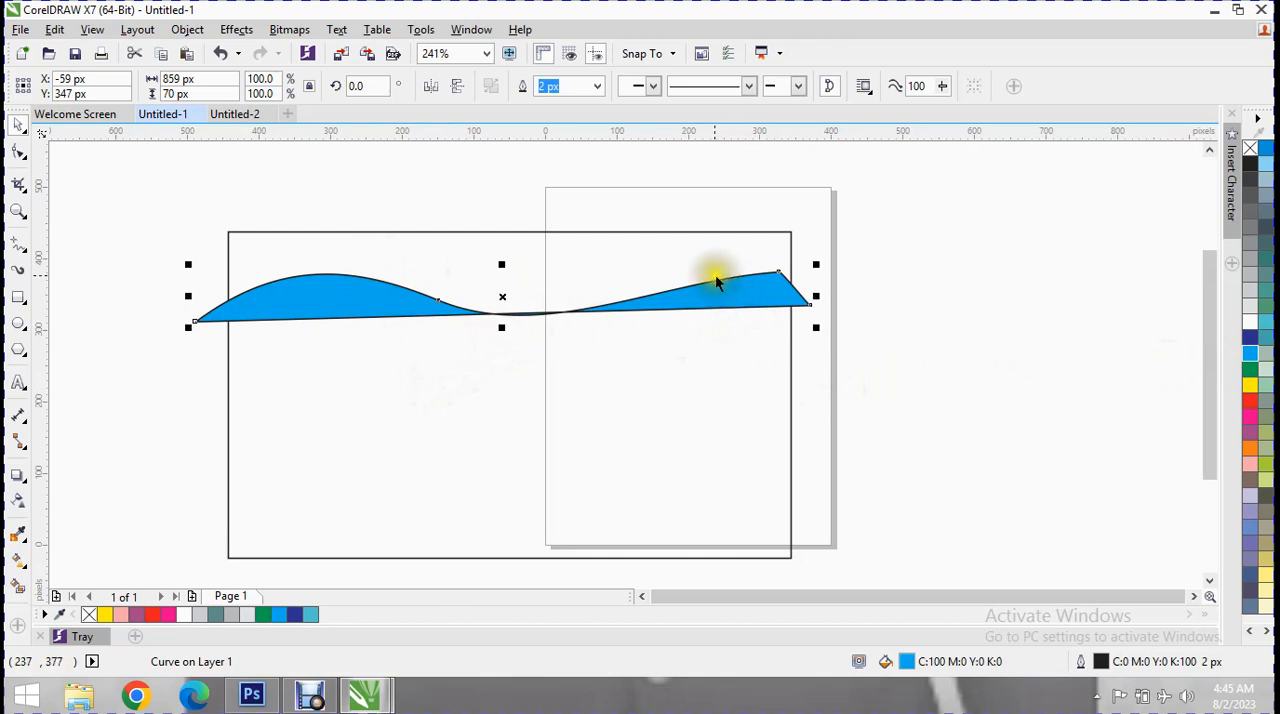
click(197, 300)
click(224, 313)
drag(187, 295, 214, 291)
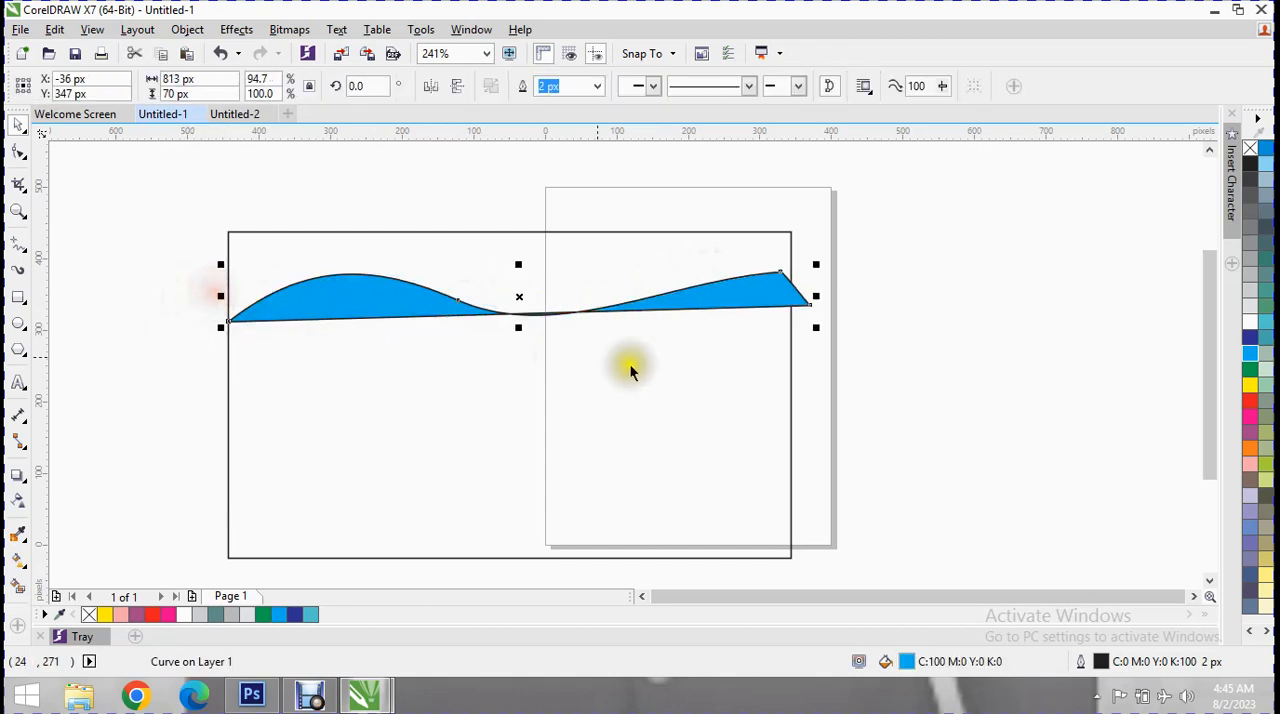
drag(818, 295, 795, 297)
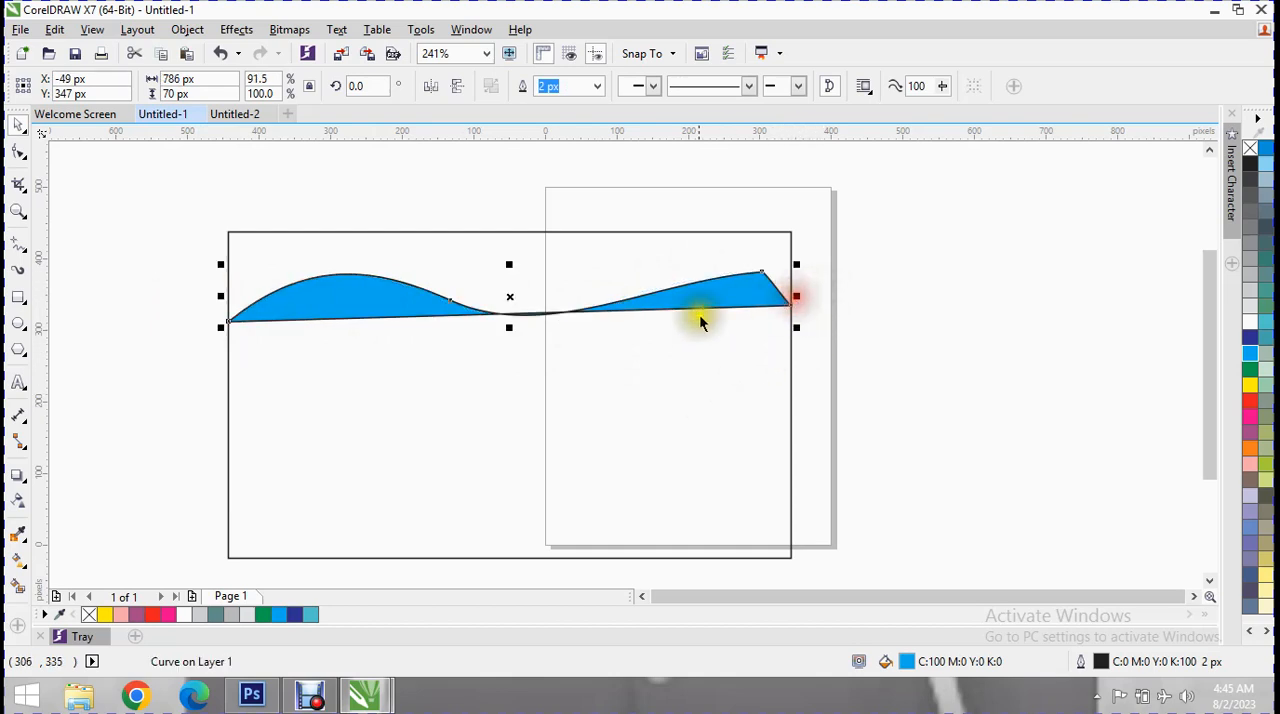
Draw a rectangle about 164 by 247 px just outside the card's left edge and convert it to curves.
click(20, 244)
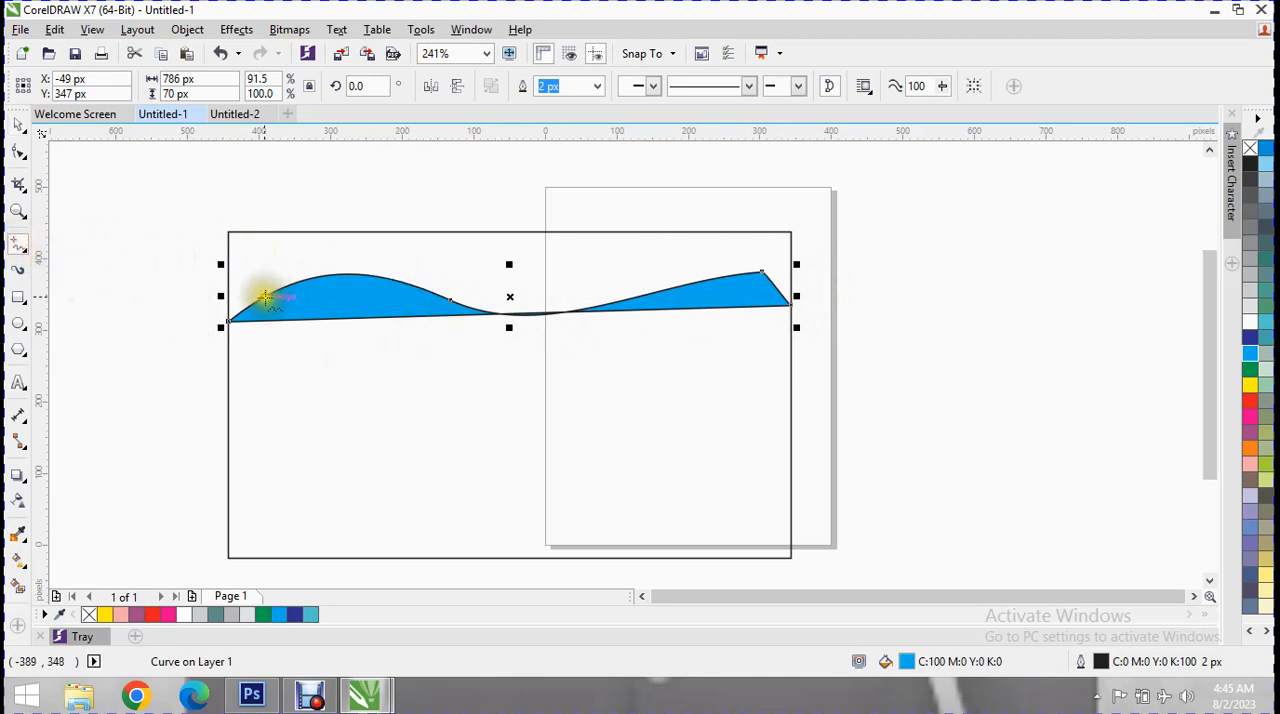
click(18, 297)
drag(92, 268, 210, 443)
click(621, 86)
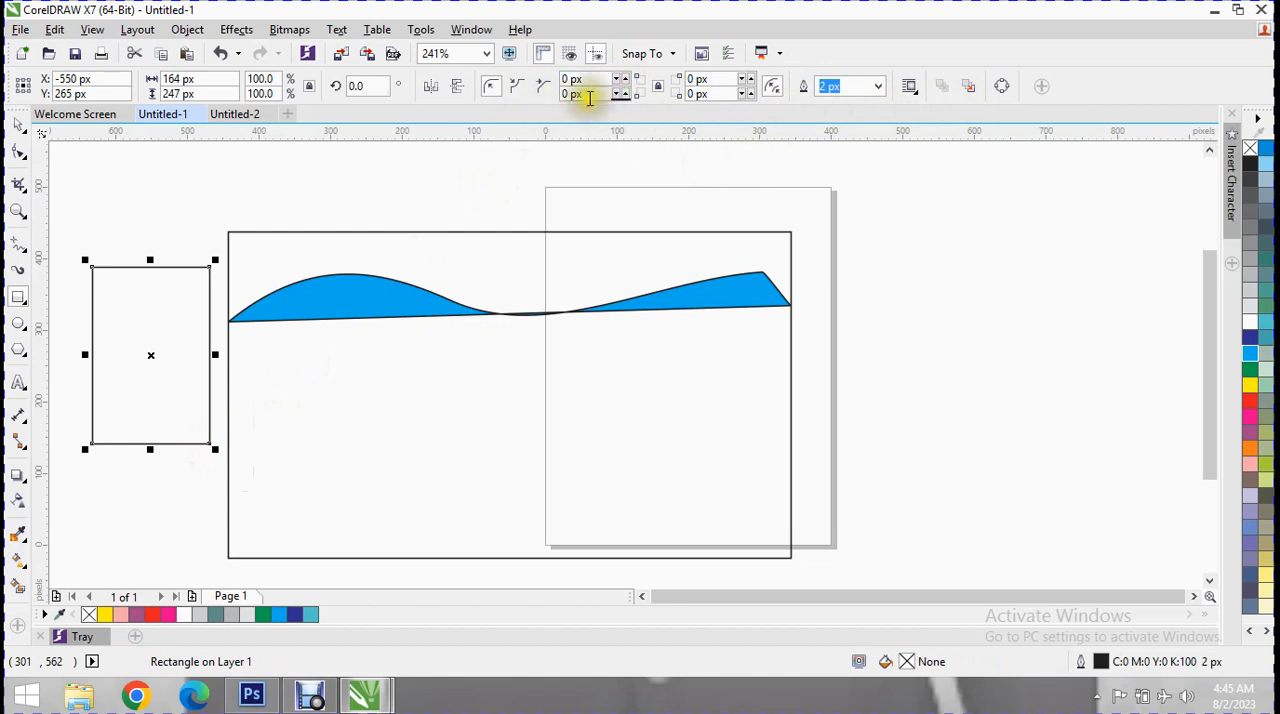
click(1000, 88)
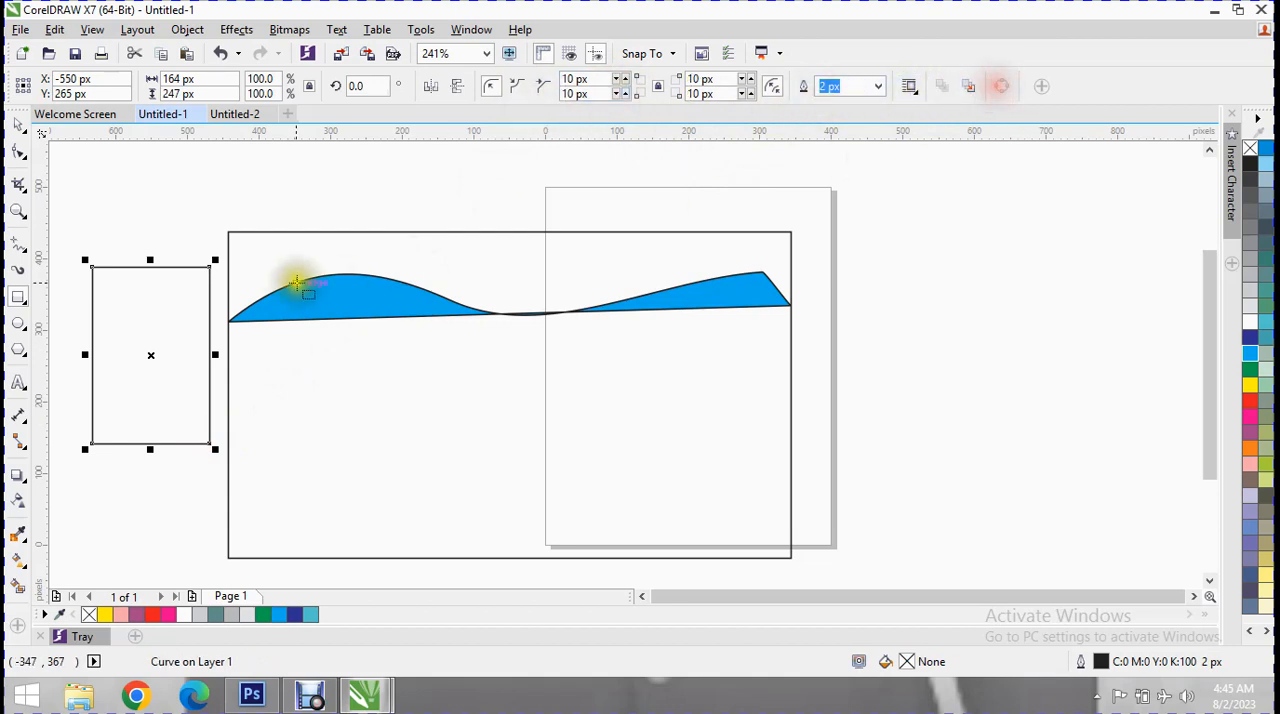
drag(213, 272, 231, 318)
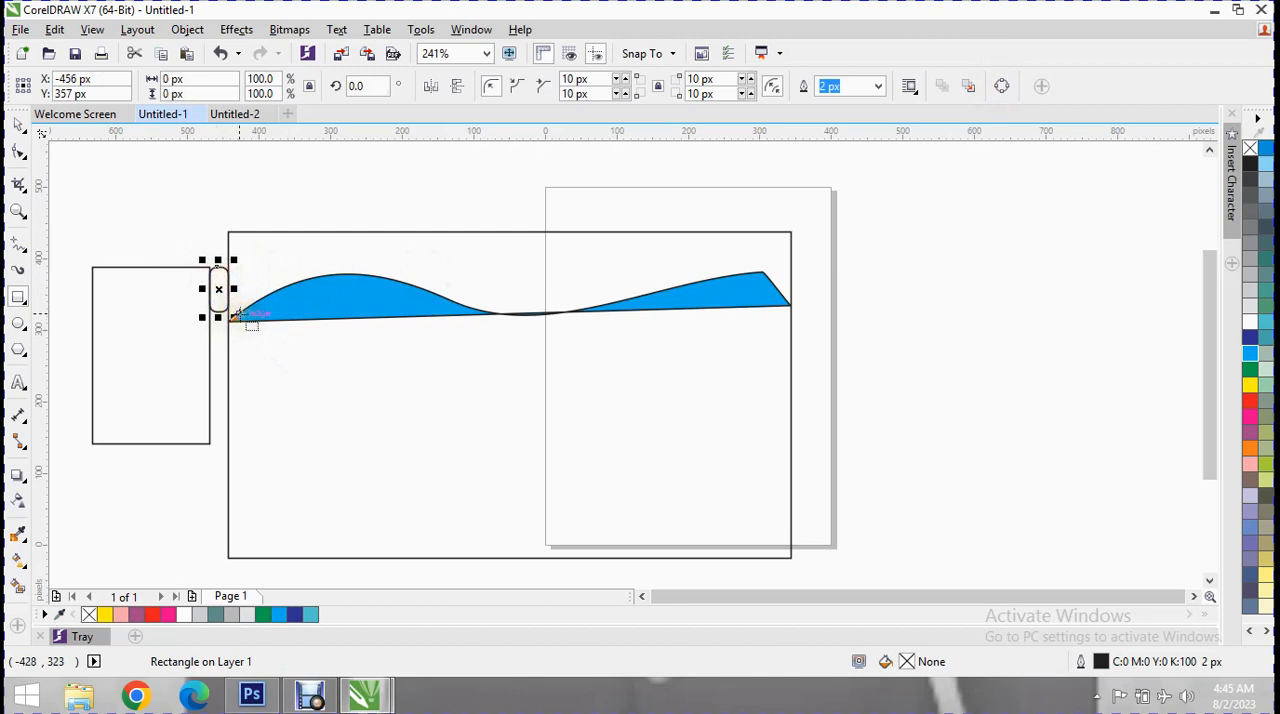
key(Delete)
click(209, 268)
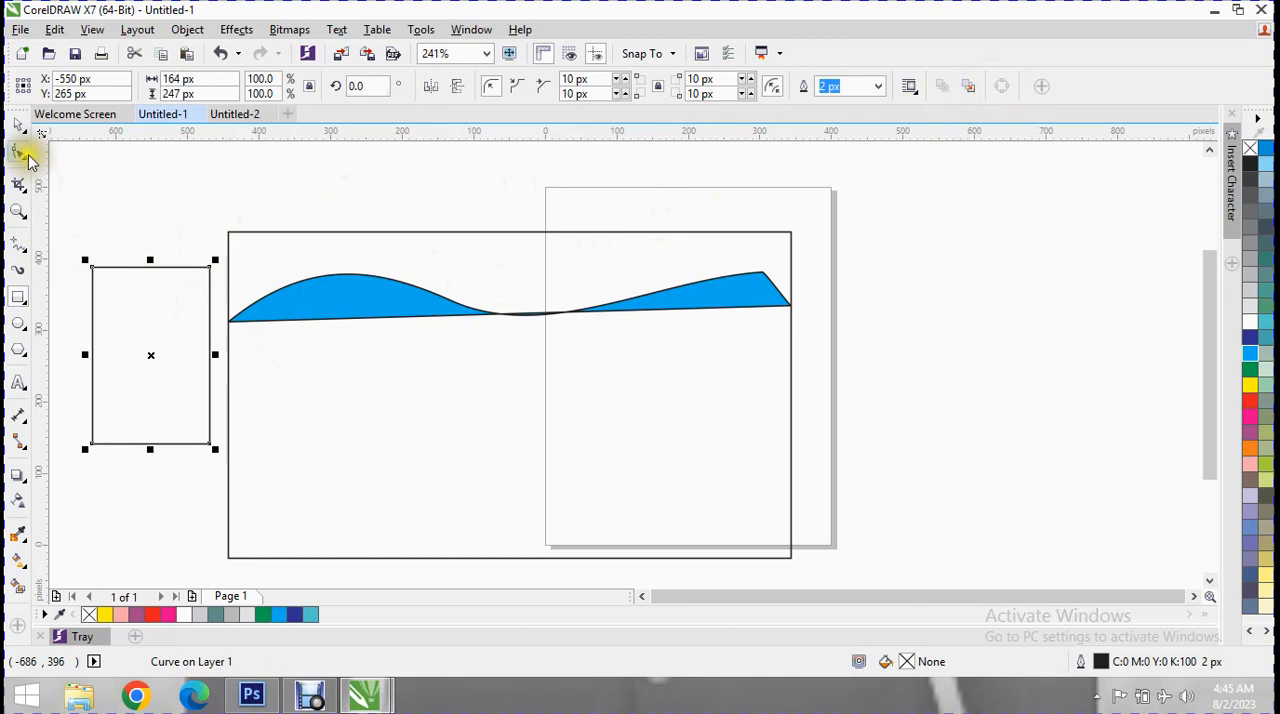
Reshape the small rectangle into a right-pointing triangle by bringing both right corner nodes together at mid-height.
click(22, 153)
drag(208, 266, 209, 350)
drag(209, 443, 210, 350)
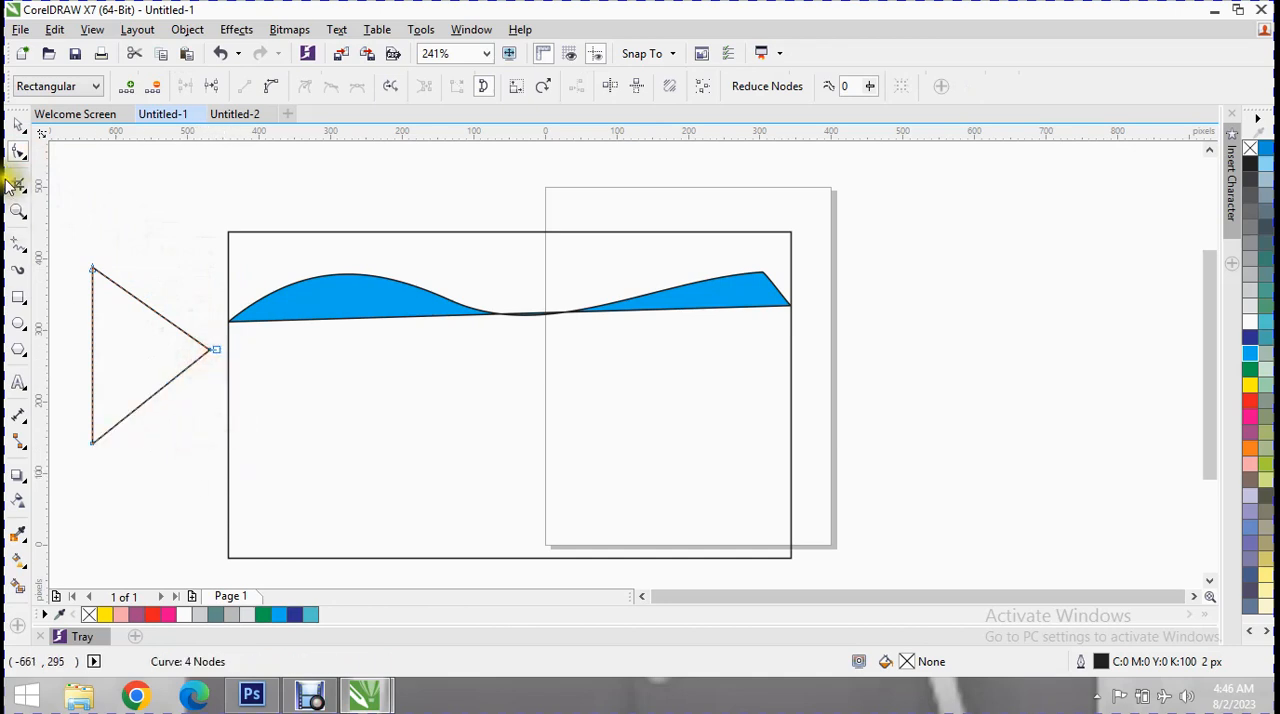
Duplicate the triangle twice and stack all three, slightly offset horizontally, along the card's left edge below the blue curve.
click(18, 125)
key(ctrl+d)
key(ctrl+d)
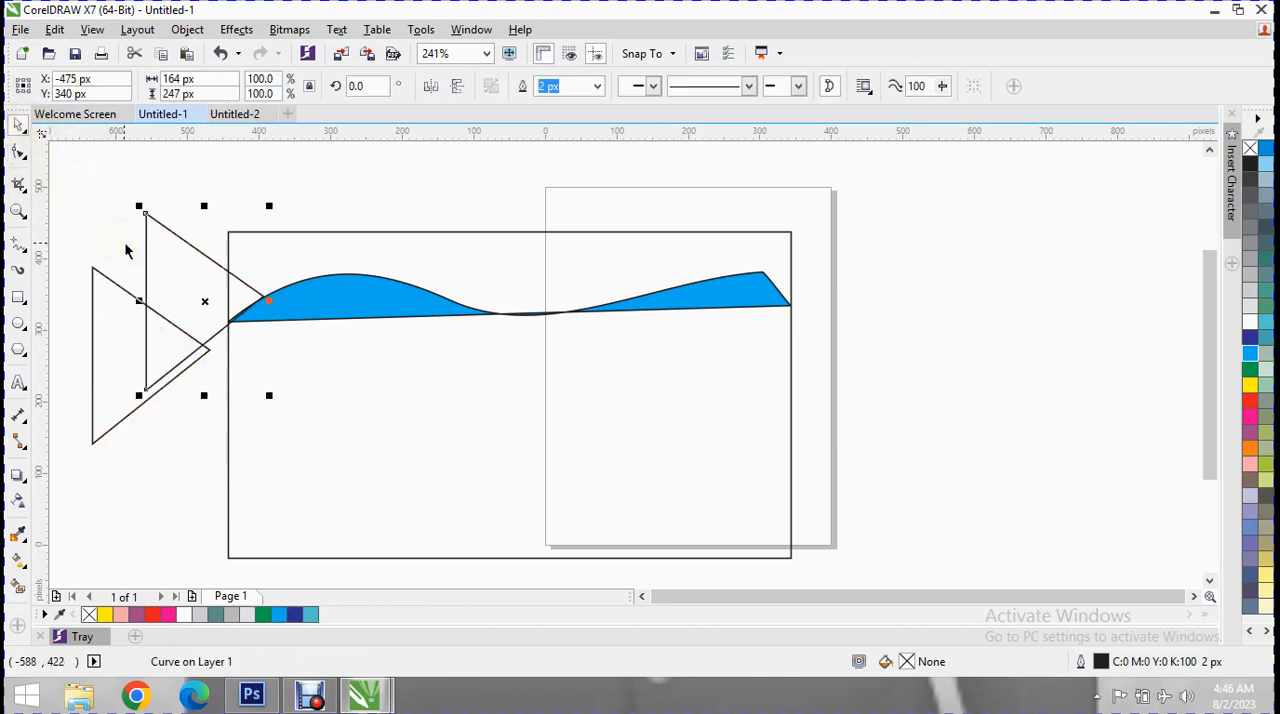
click(251, 250)
drag(251, 250, 289, 410)
click(171, 263)
drag(177, 271, 283, 384)
click(117, 306)
drag(131, 354, 310, 406)
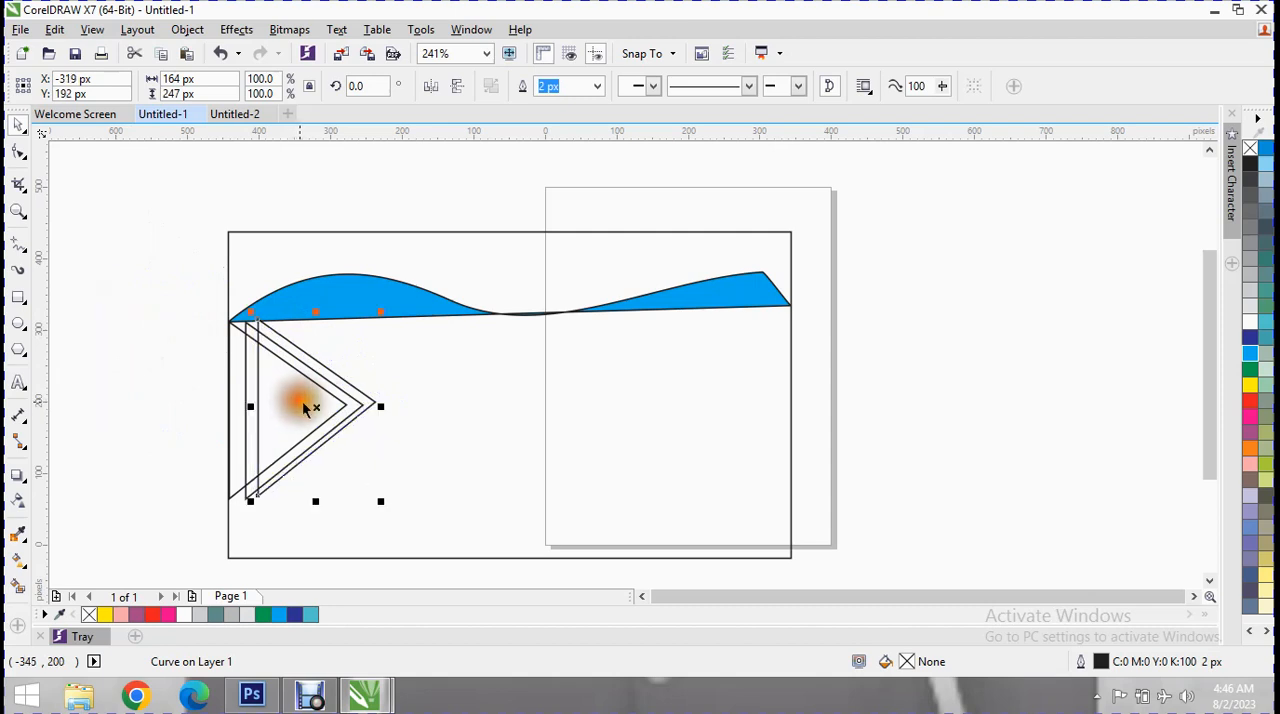
Fill the rightmost triangle with yellow, the leftmost with magenta and the middle one with C:20 M:0 Y:20 K:0.
click(1249, 386)
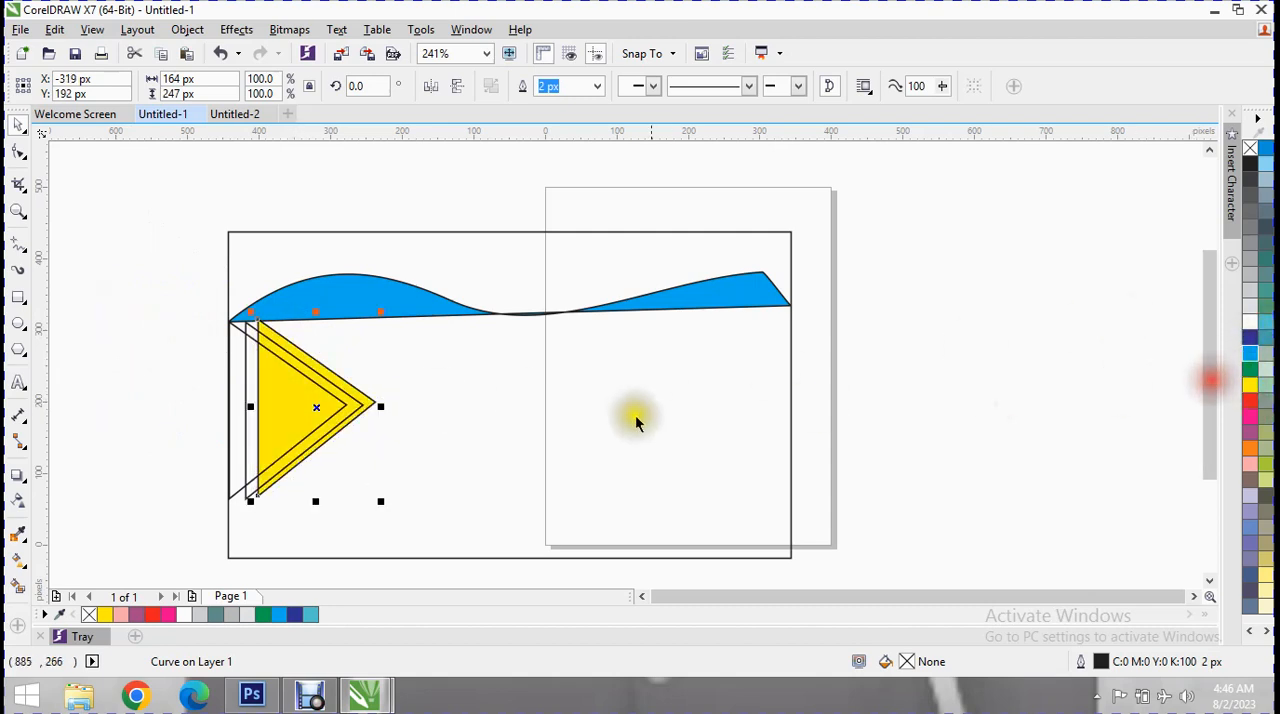
click(1249, 416)
click(255, 332)
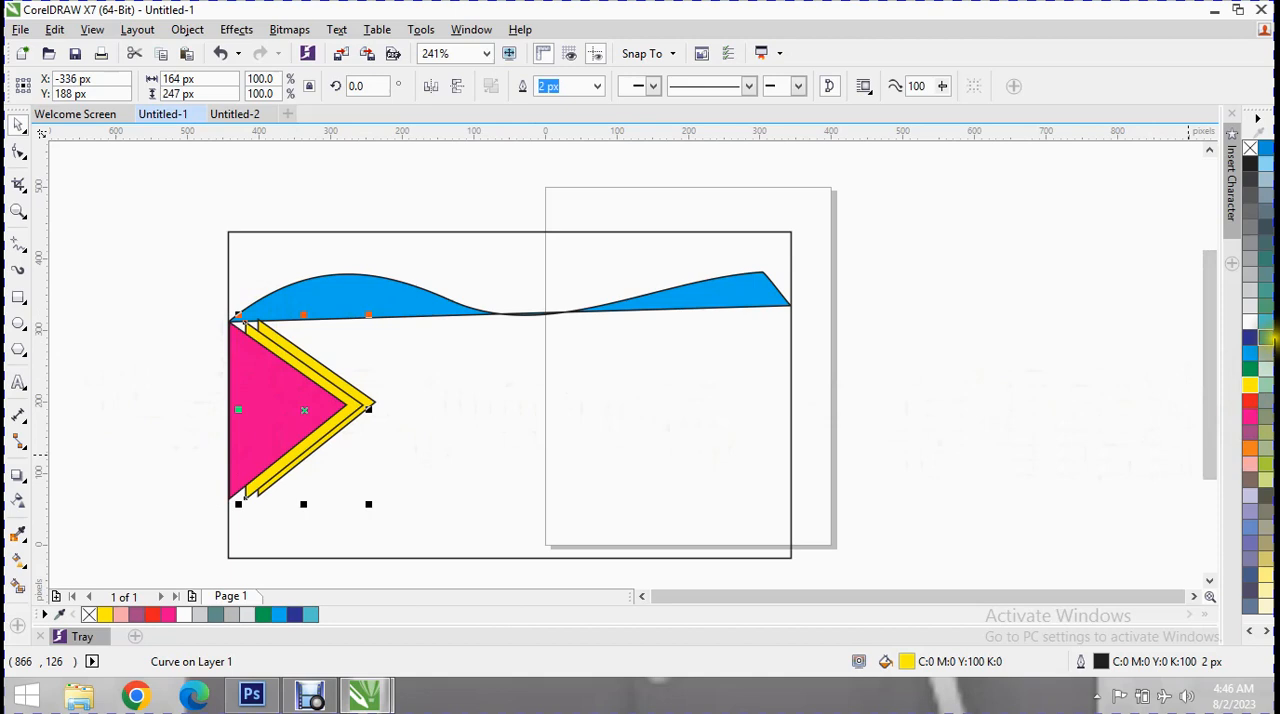
click(1269, 369)
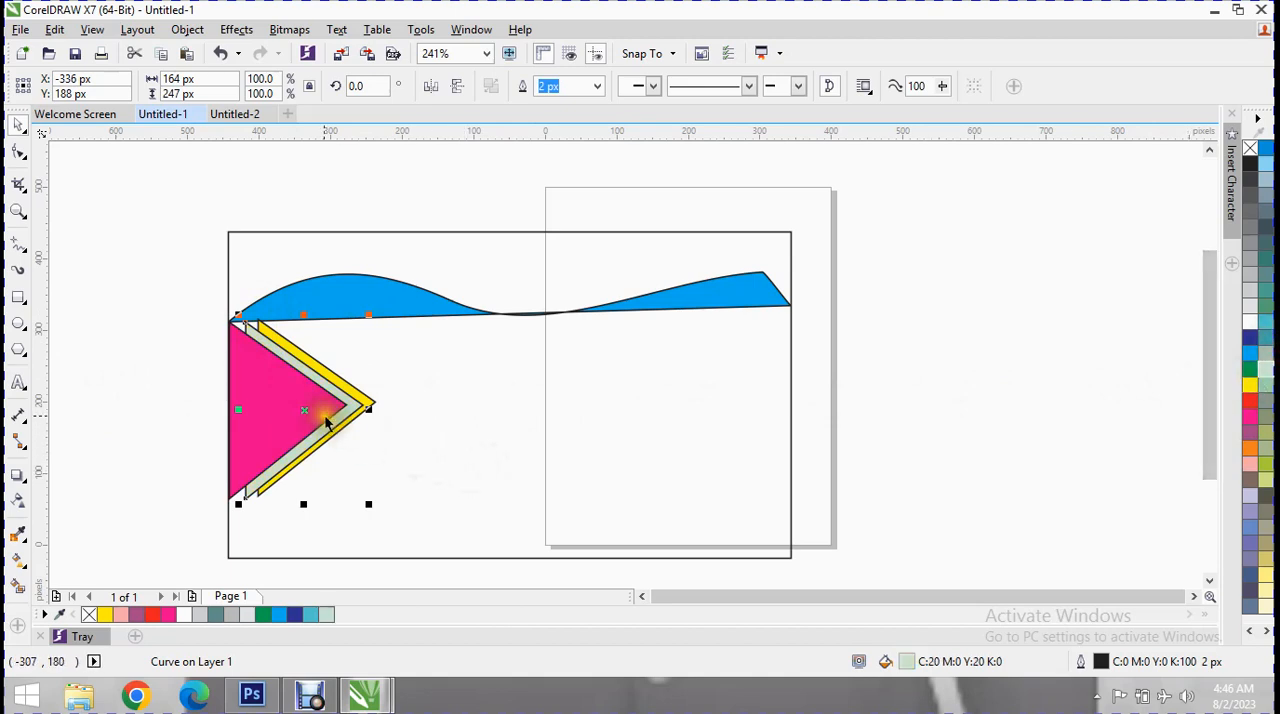
Fill the large card rectangle with C:60 M:0 Y:20 K:0.
click(451, 452)
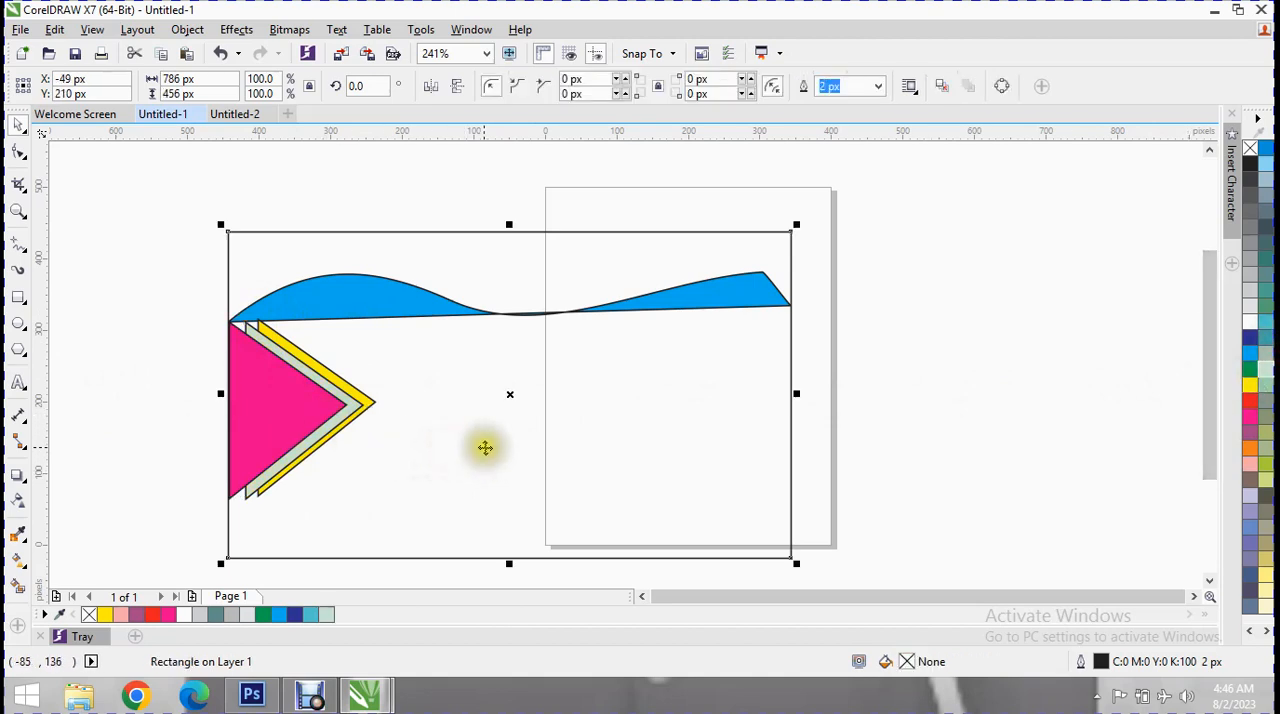
click(556, 292)
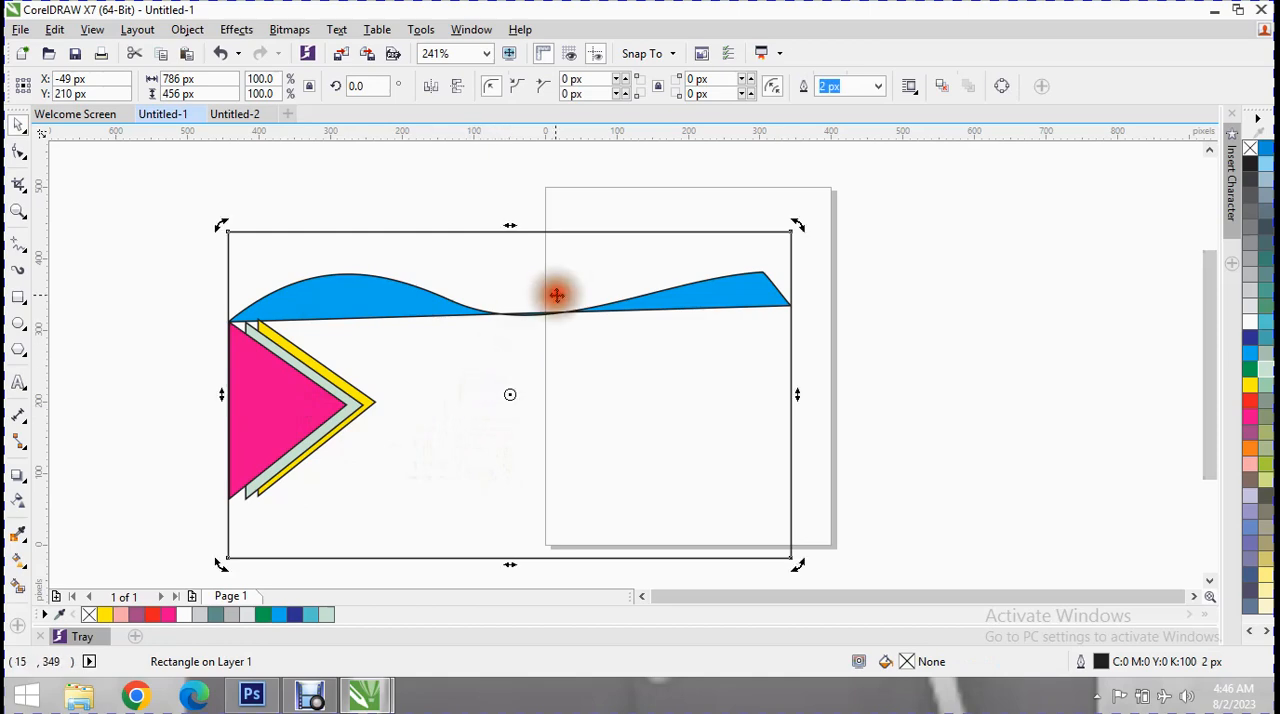
click(1269, 337)
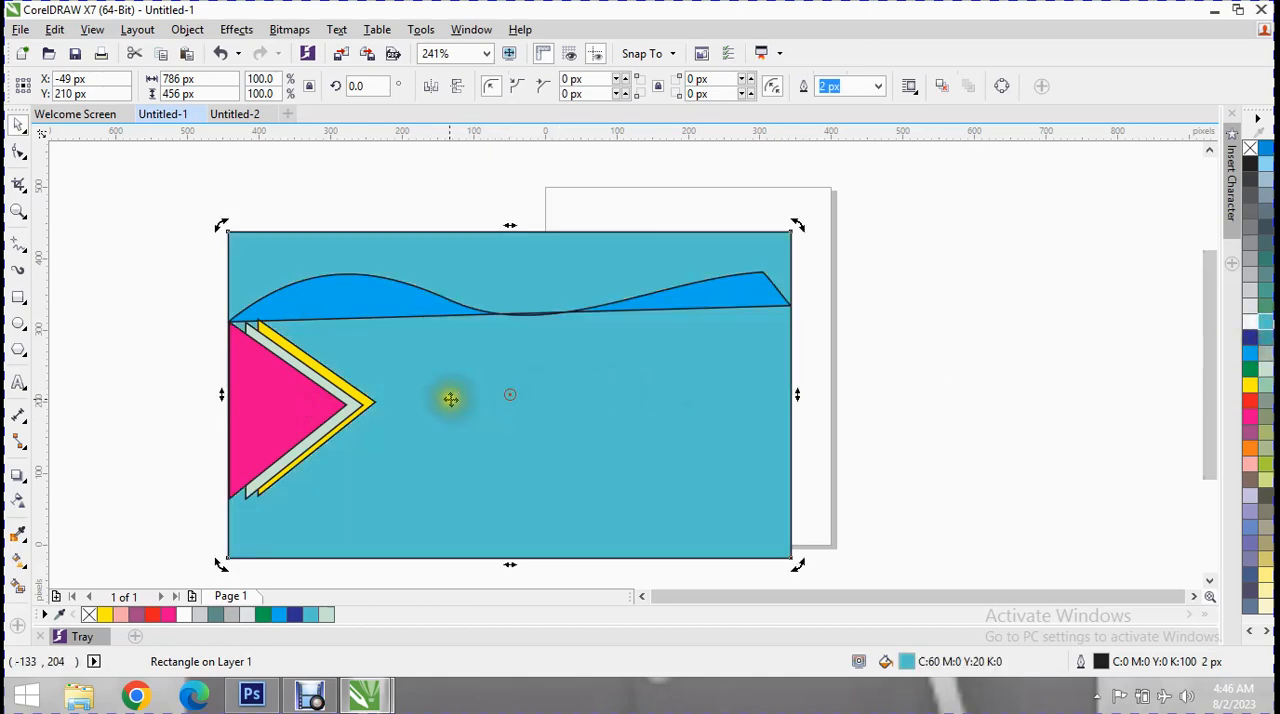
Switch to InPage 2009 and create a new one-page A4 portrait document with right-to-left direction.
click(1214, 10)
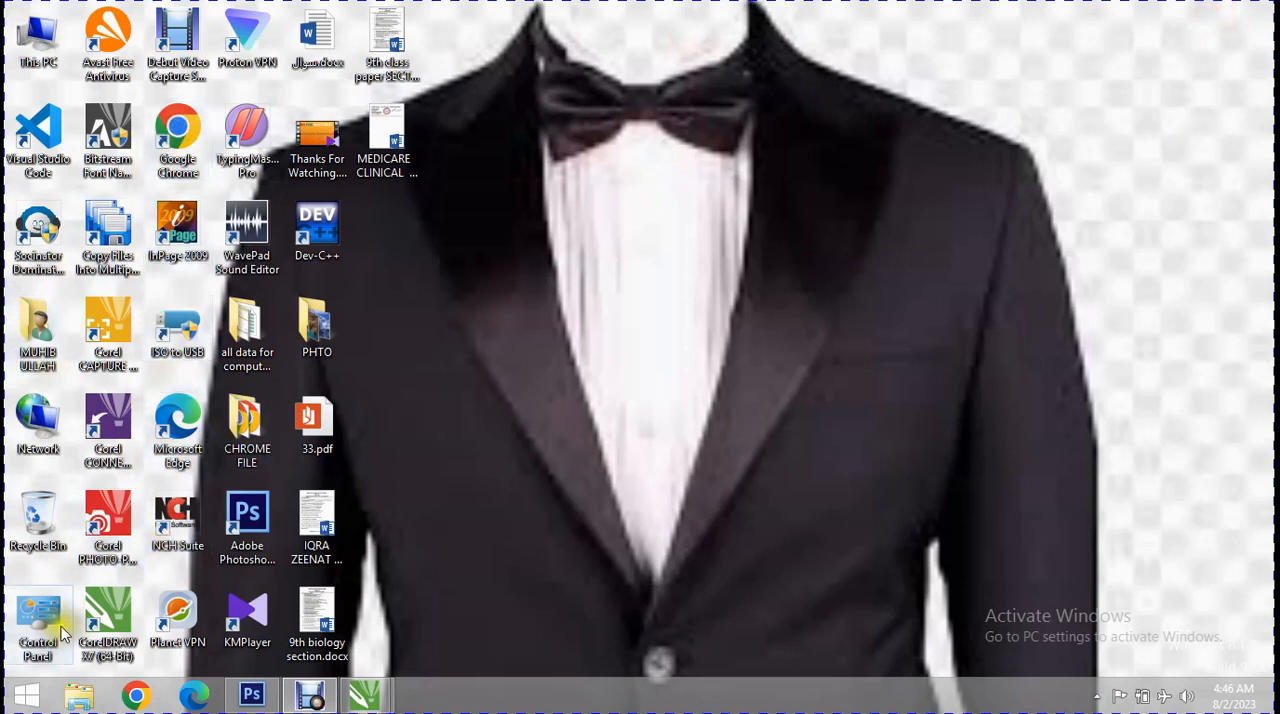
double_click(182, 222)
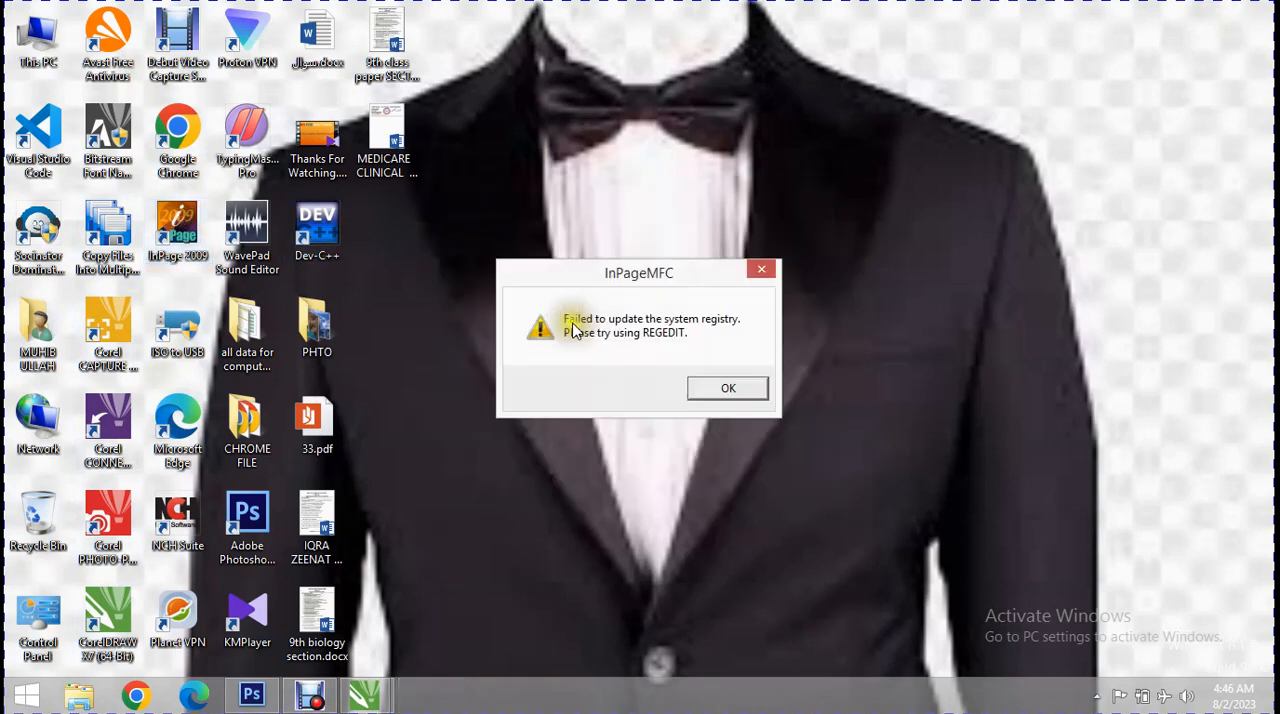
click(743, 395)
click(18, 30)
click(45, 49)
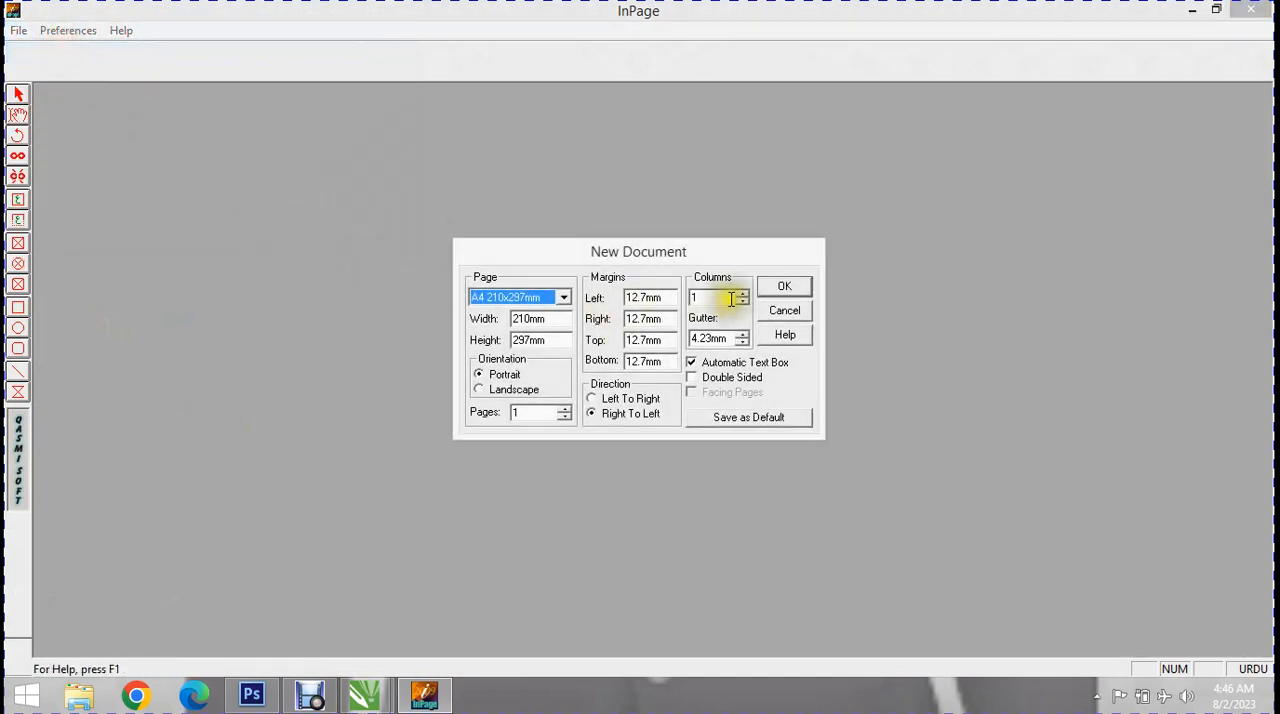
click(778, 287)
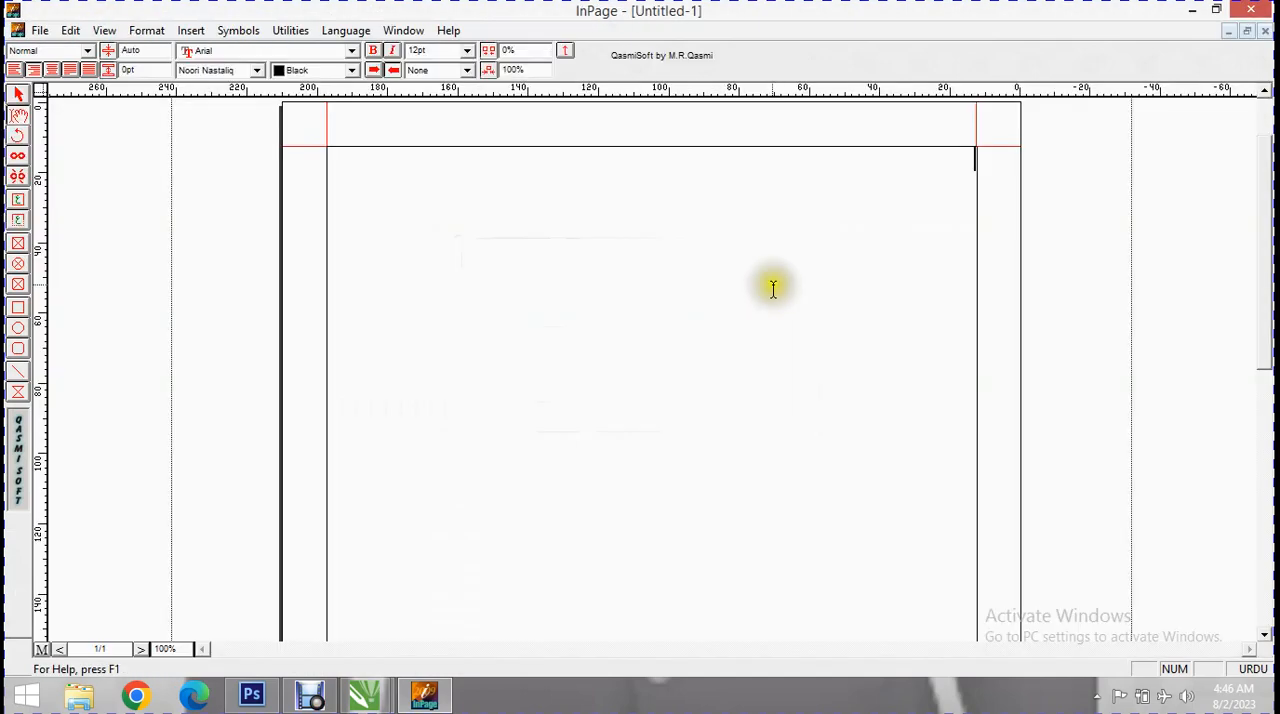
Set the font size to 60pt and write the two-word Urdu shop name on the page.
click(466, 50)
click(435, 157)
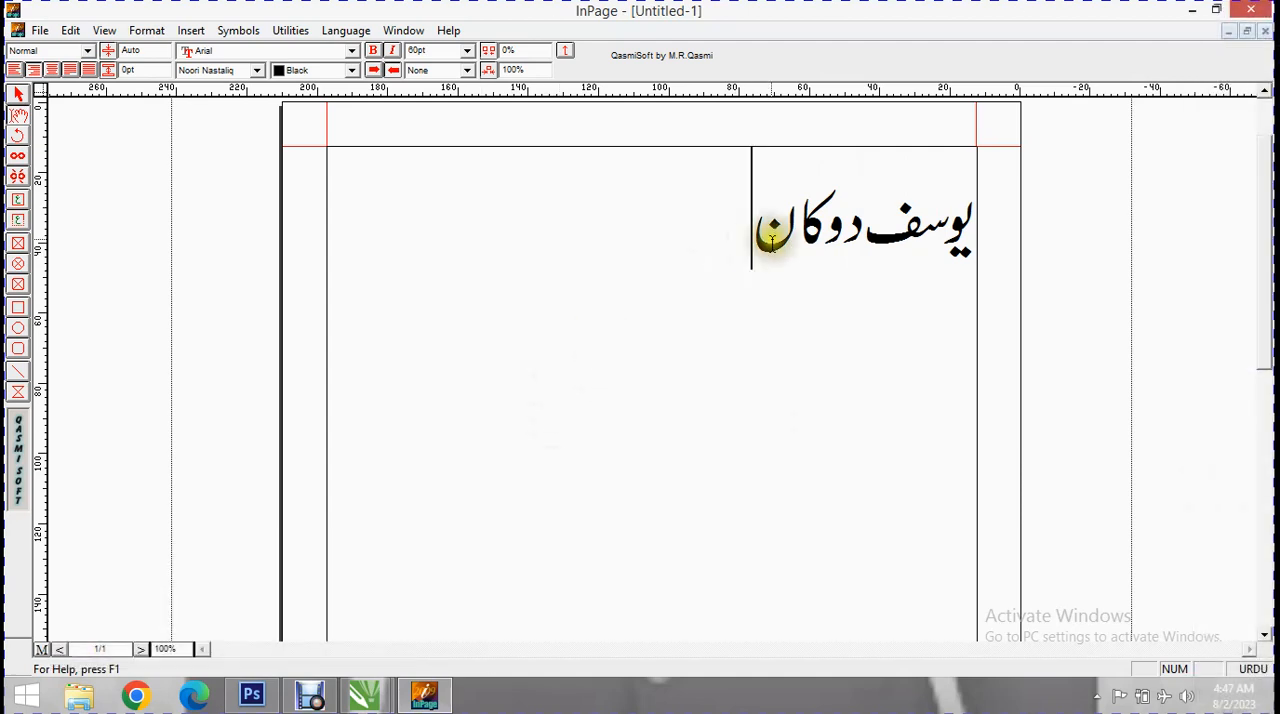
Color the first word of the Urdu shop name red and the second word green.
drag(746, 235, 960, 234)
click(885, 240)
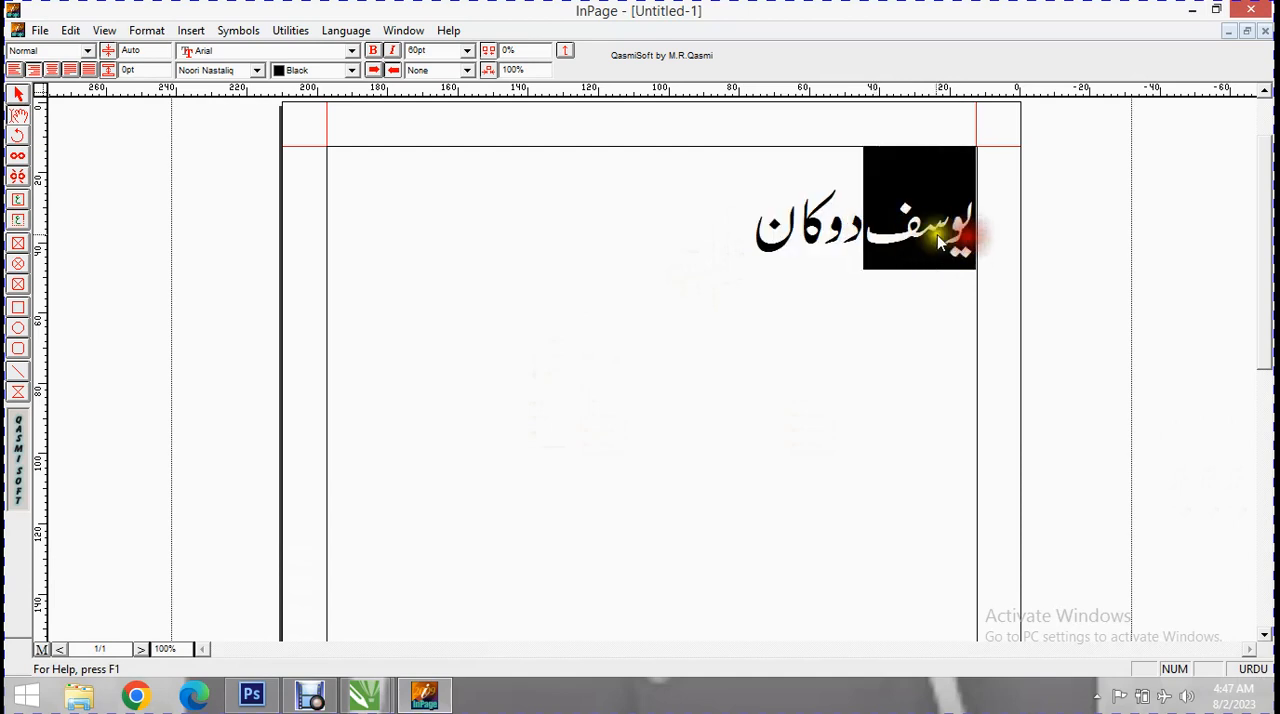
click(352, 70)
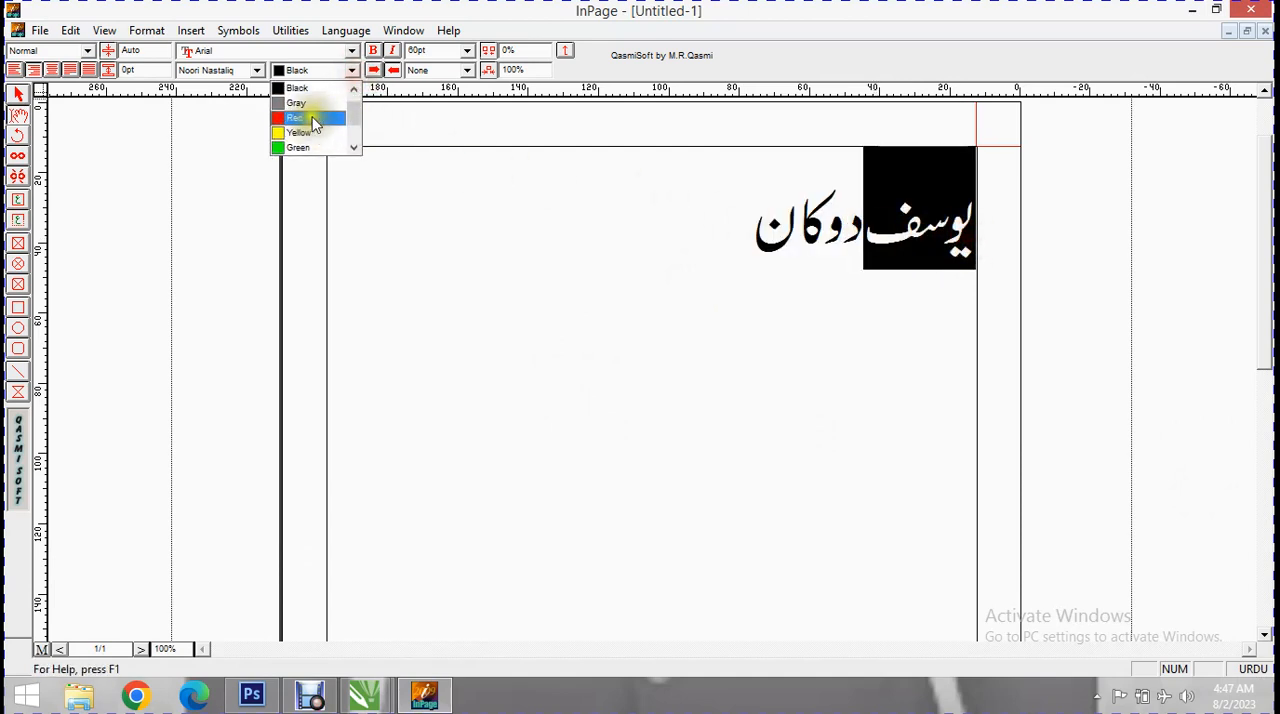
click(330, 107)
click(851, 222)
drag(845, 228, 766, 243)
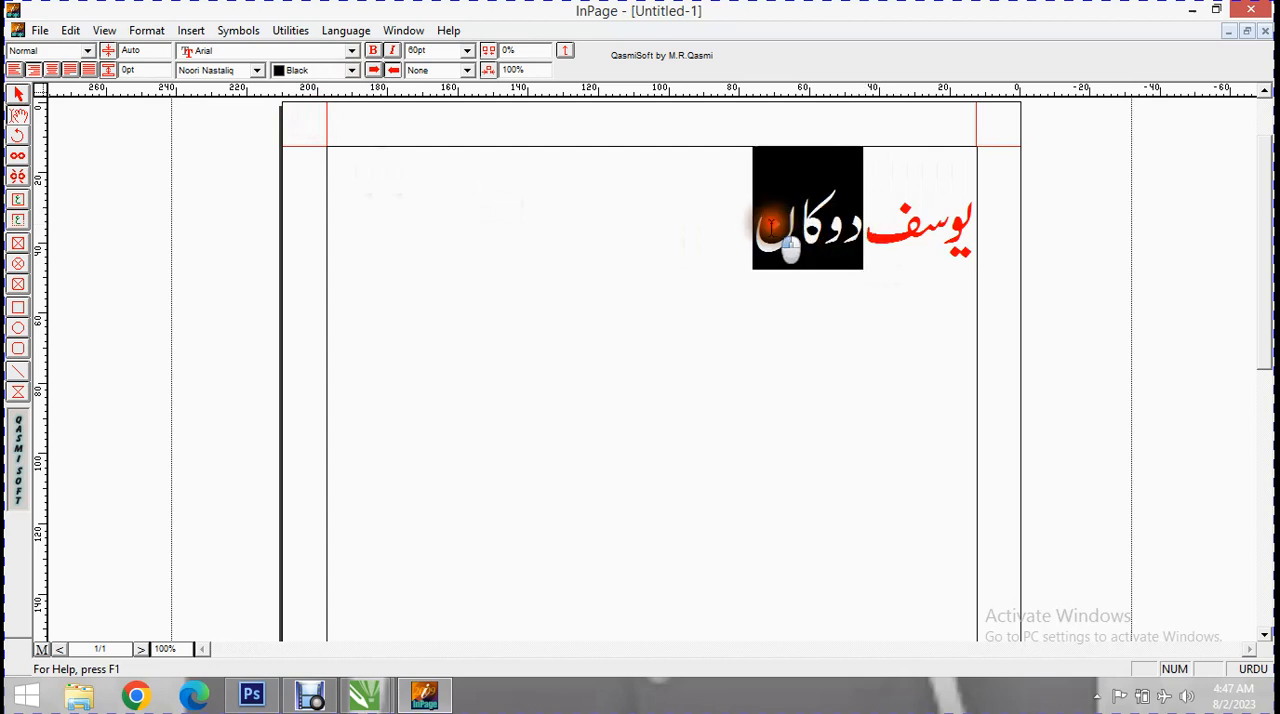
click(352, 71)
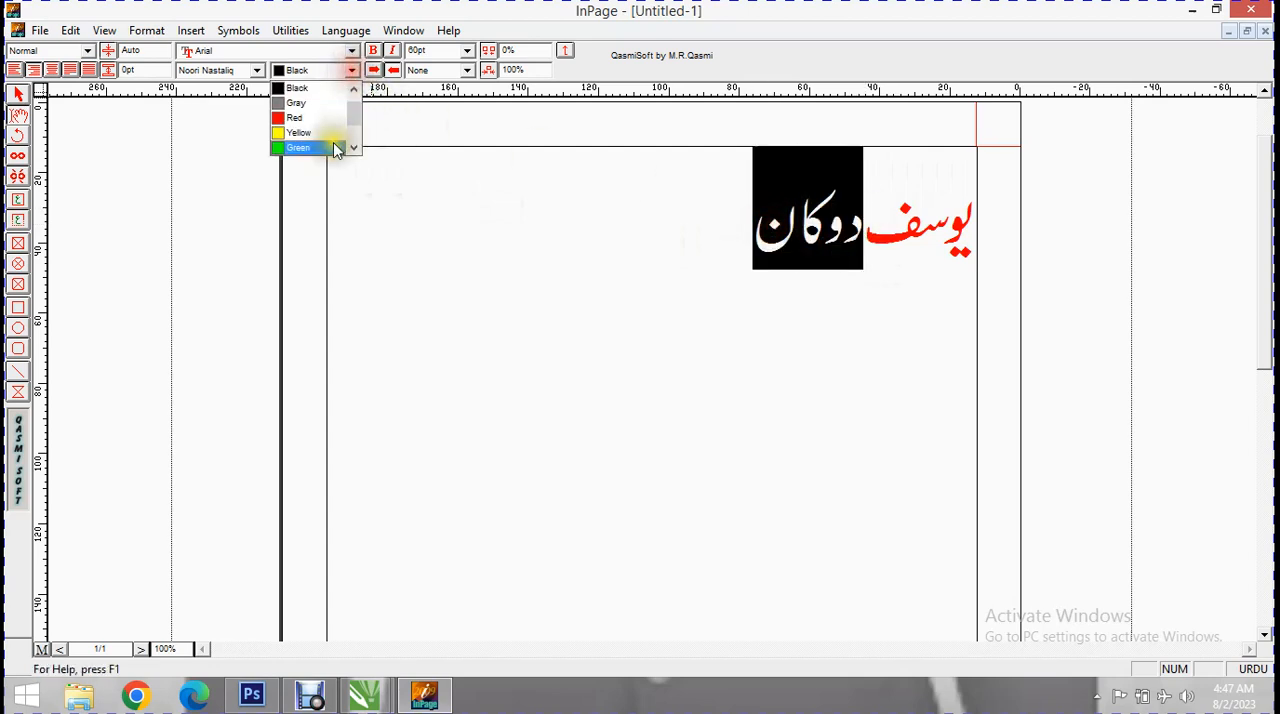
click(318, 146)
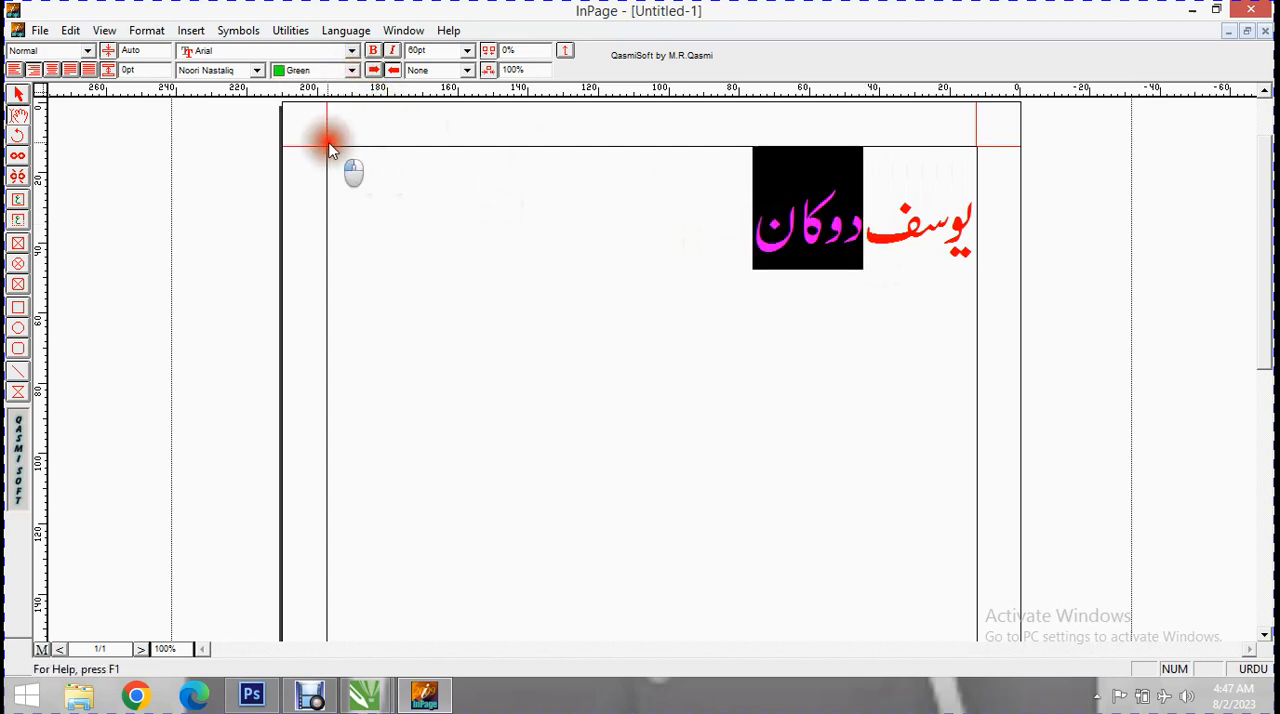
Insert two blank lines before the Urdu shop name to move it down the page.
click(748, 305)
click(969, 238)
key(Return)
key(Return)
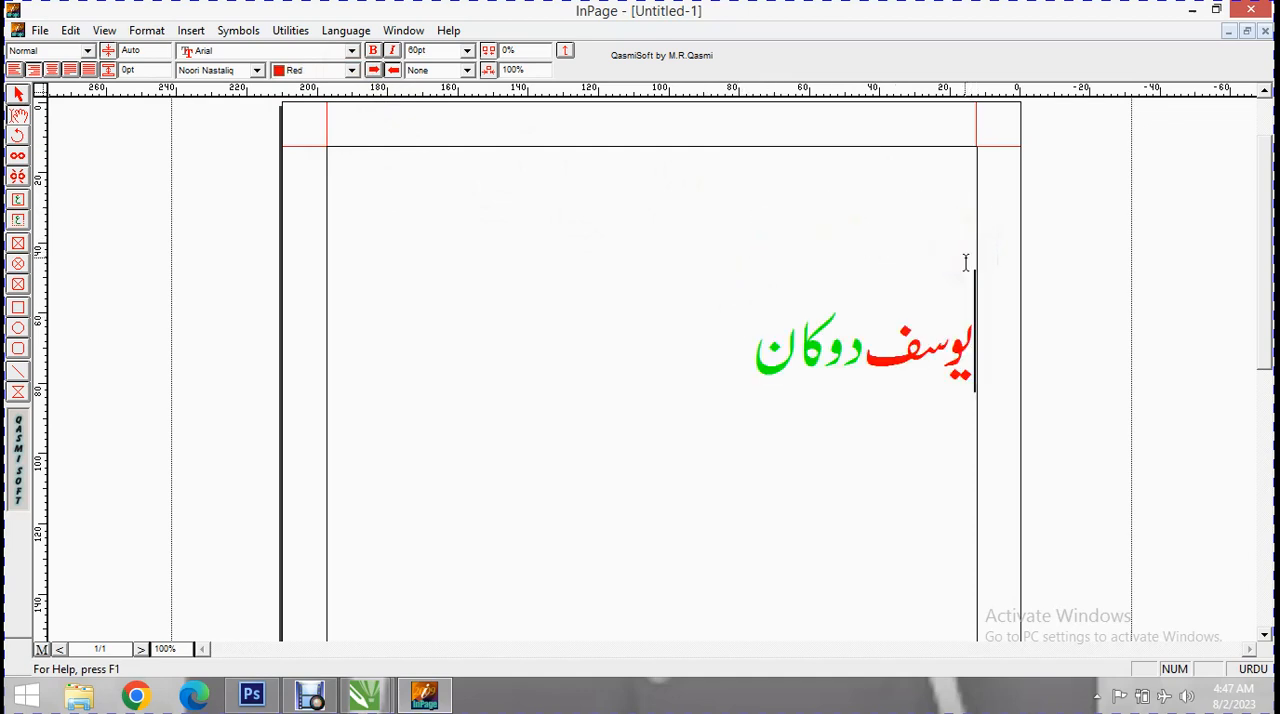
drag(975, 480, 740, 500)
click(578, 460)
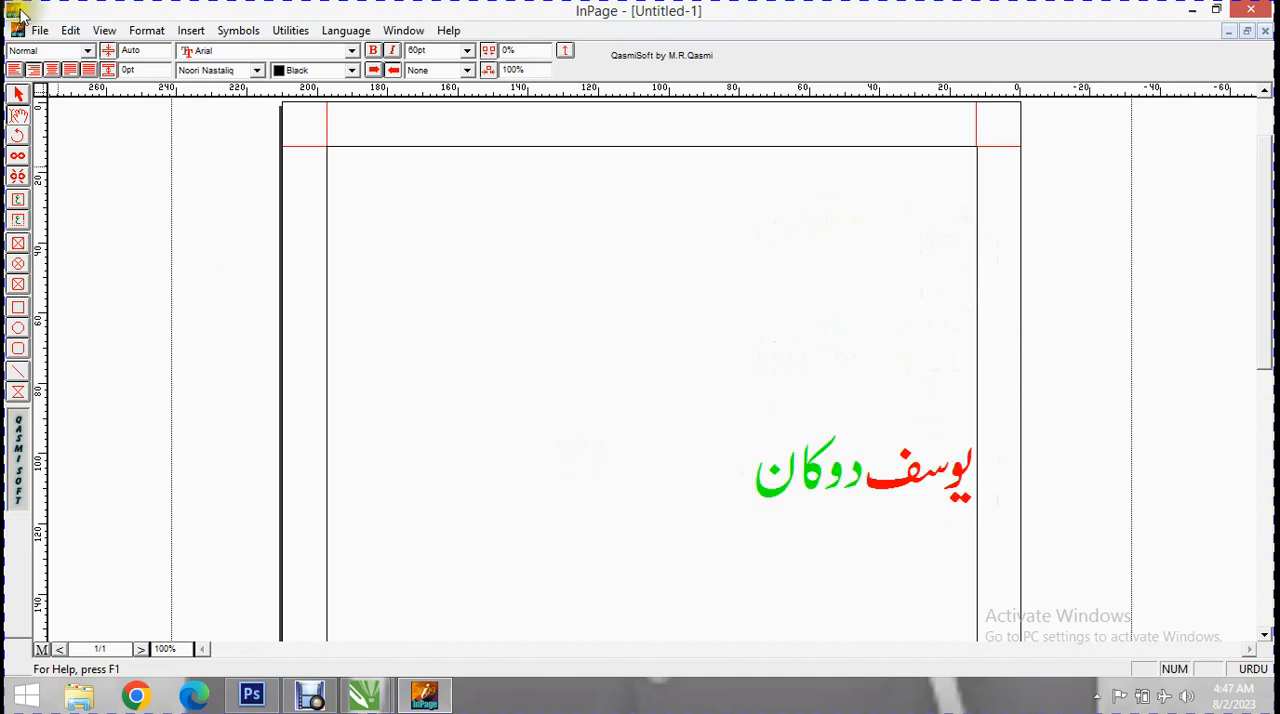
Export page 1 as the GIF picture Untitled-1.gif at 100% scaling.
click(38, 30)
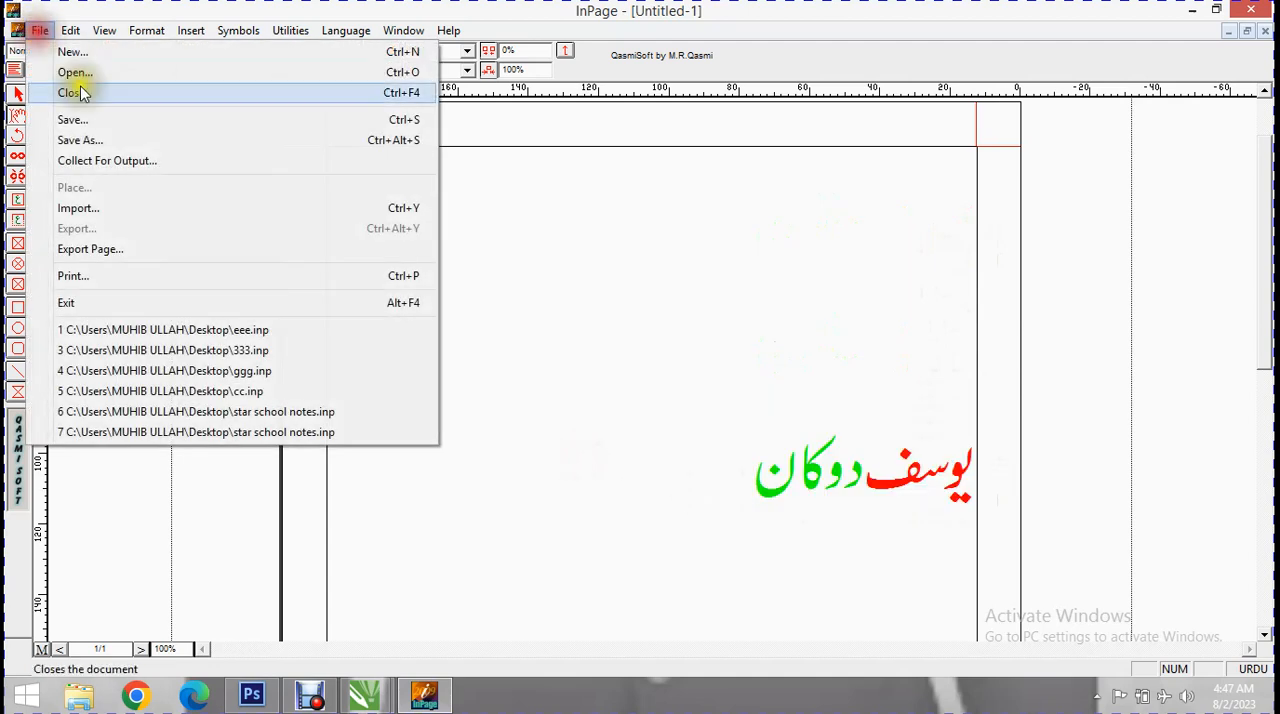
click(180, 251)
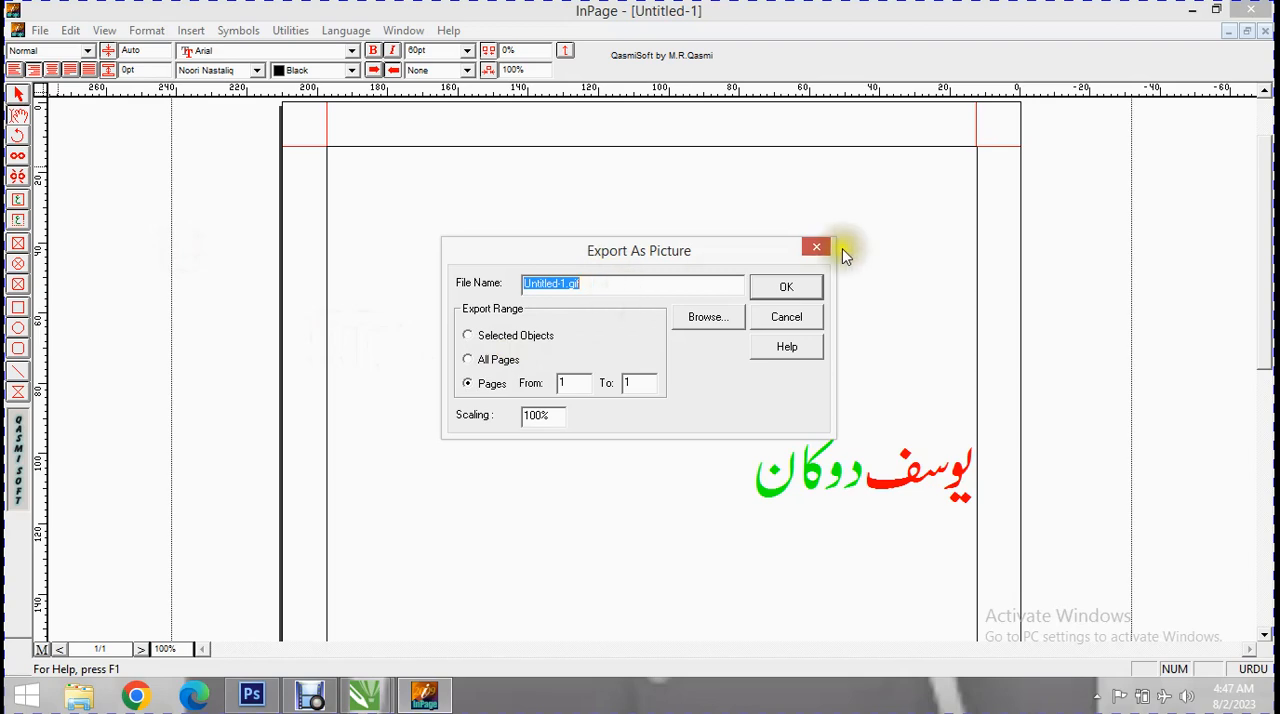
click(805, 288)
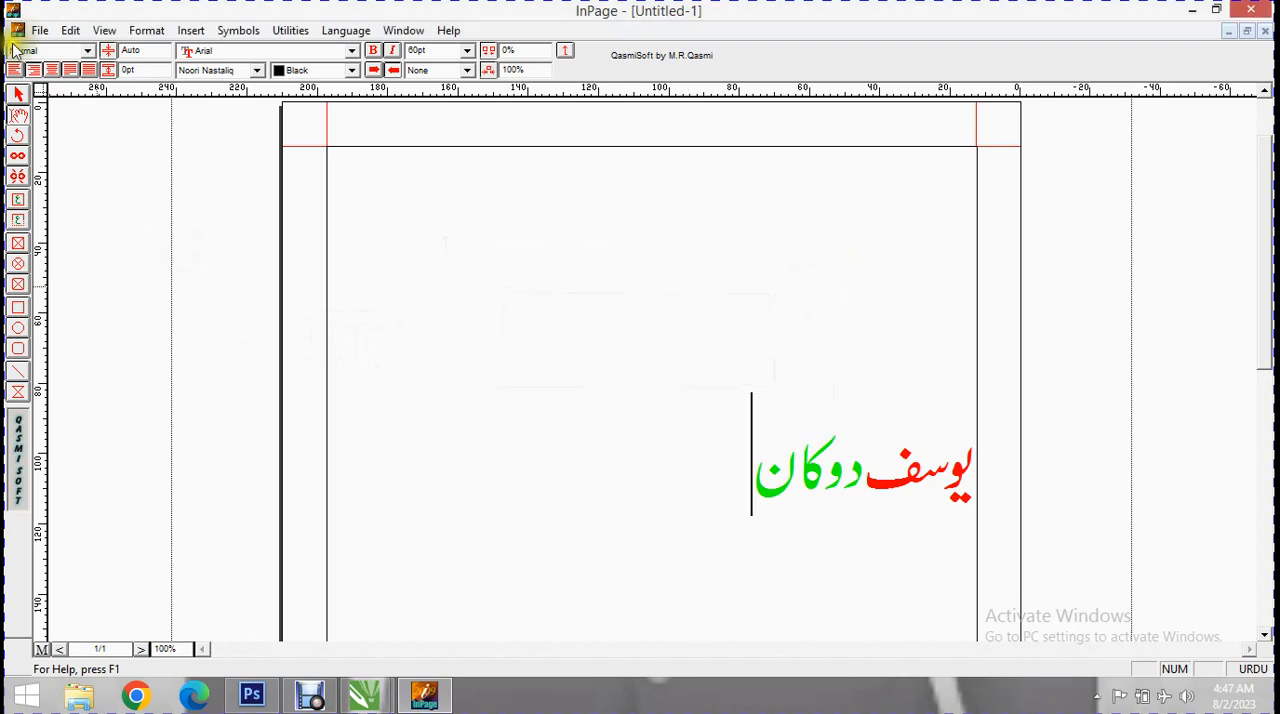
Export page 1 to the Desktop as an Encapsulated PostScript file named 3333.eps.
click(40, 30)
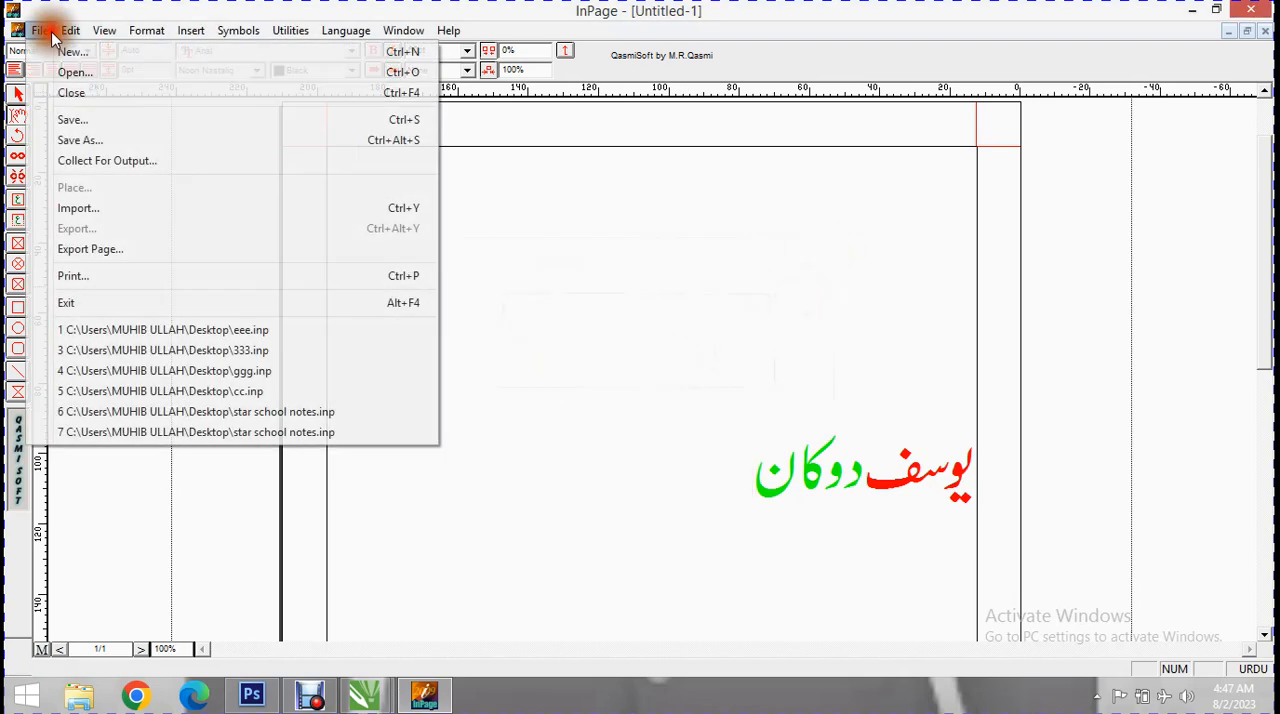
click(159, 253)
click(702, 328)
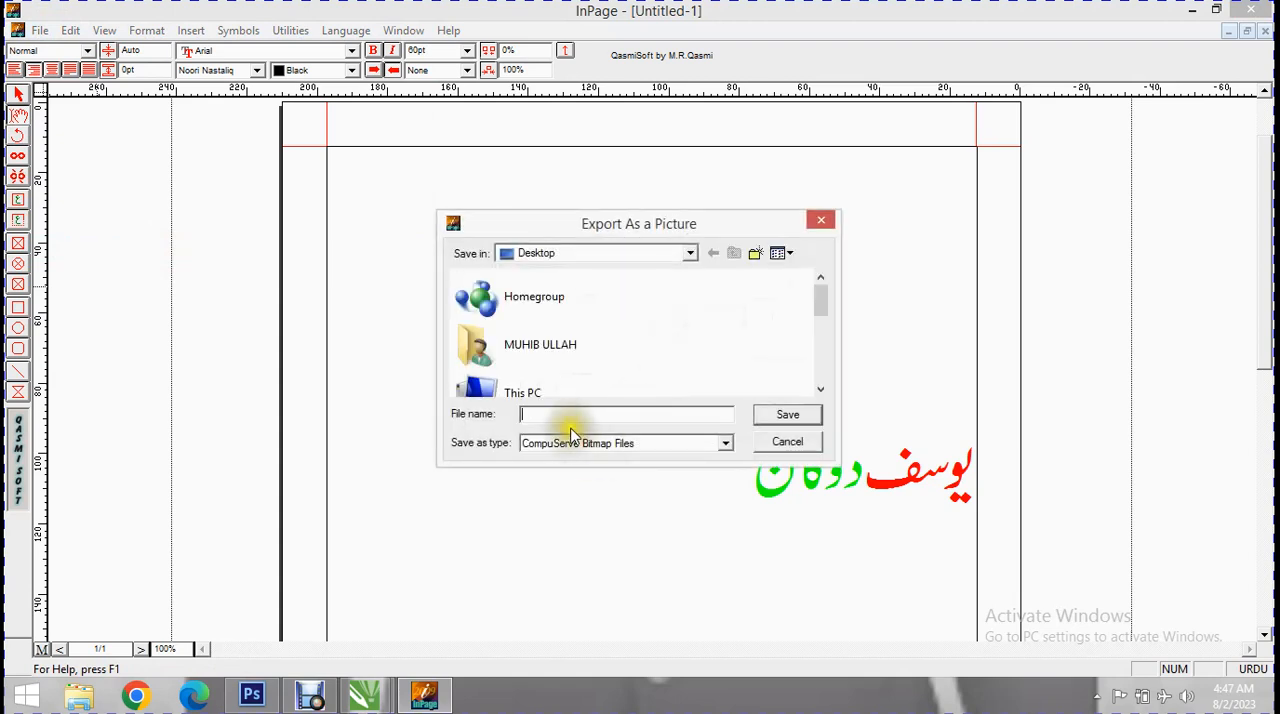
click(571, 421)
text(3333)
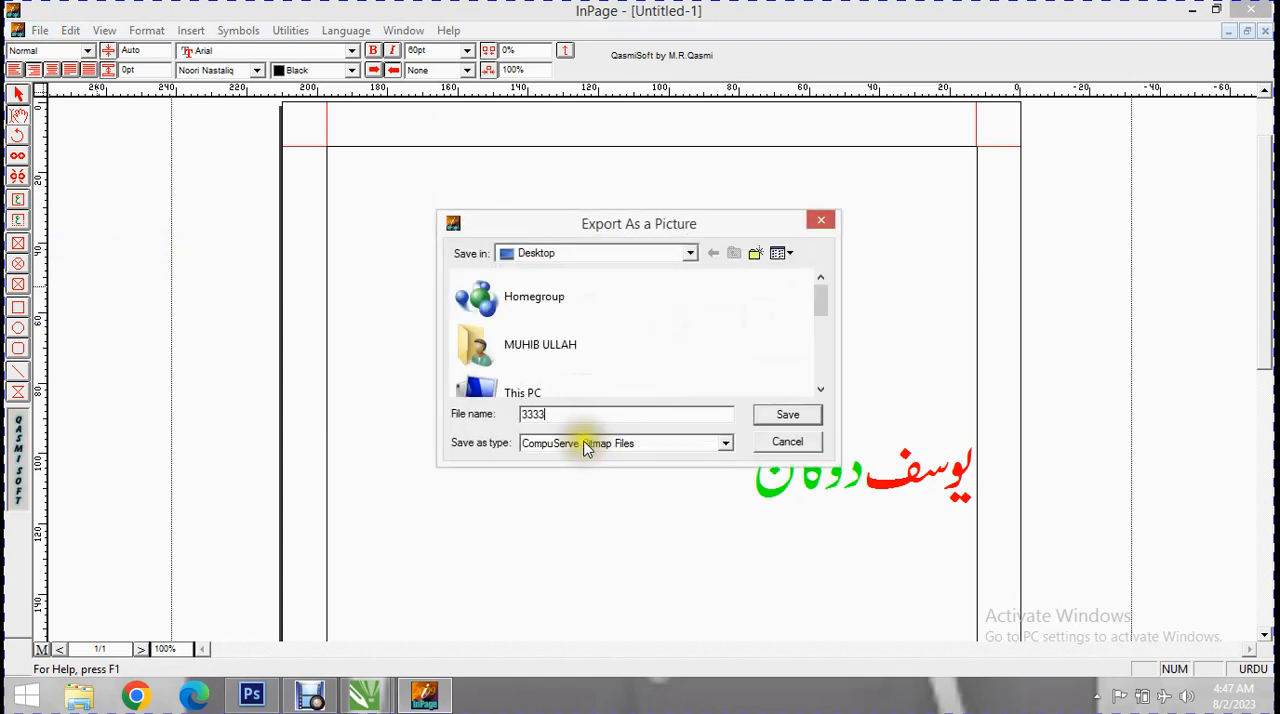
click(587, 443)
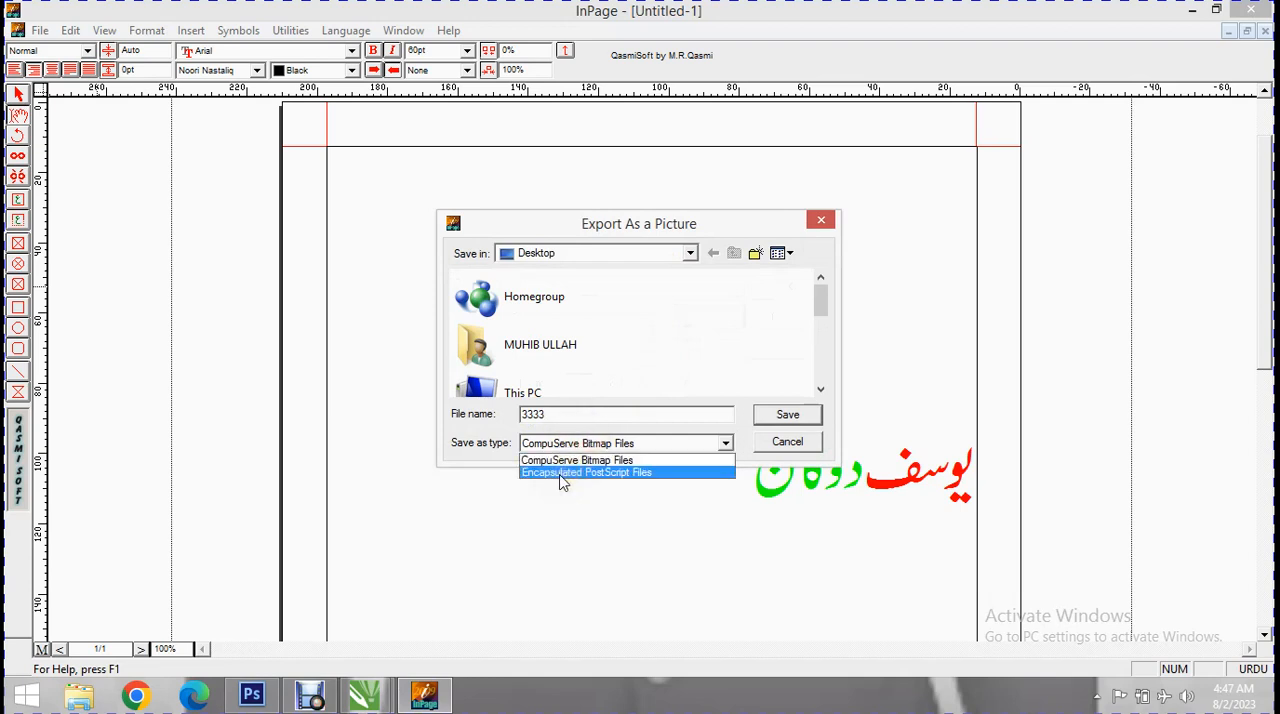
click(559, 474)
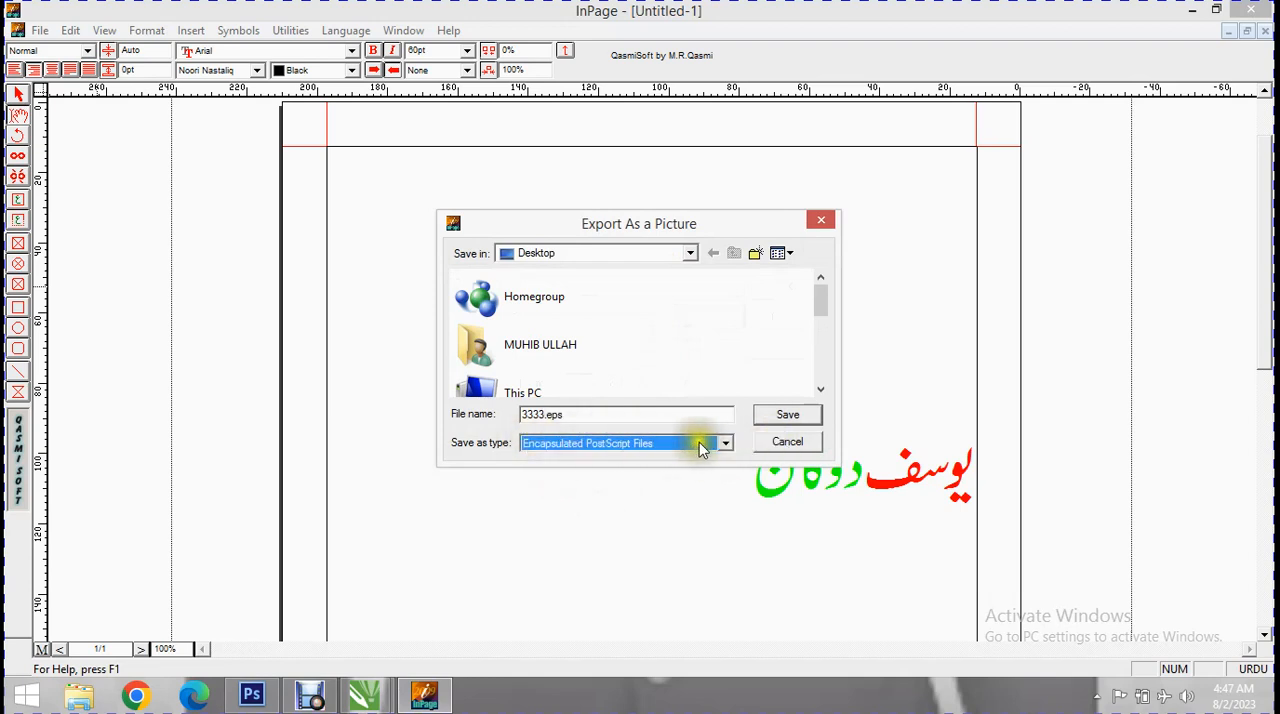
click(786, 420)
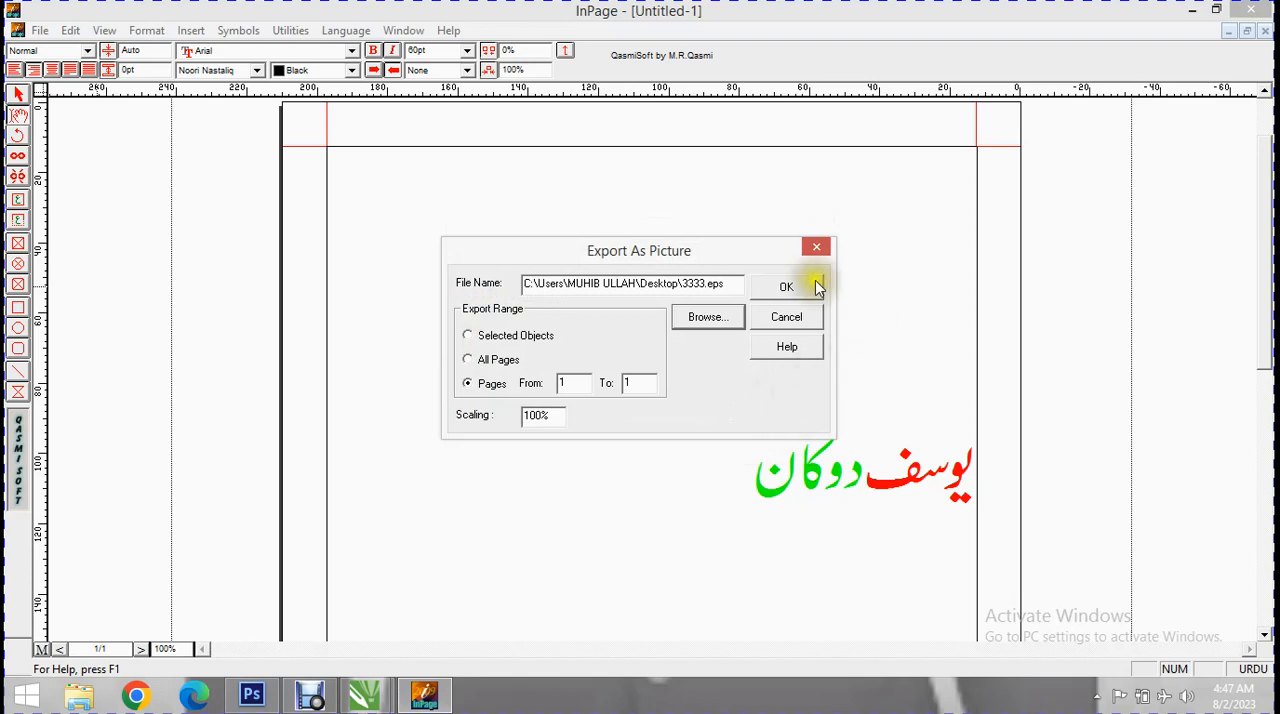
click(804, 285)
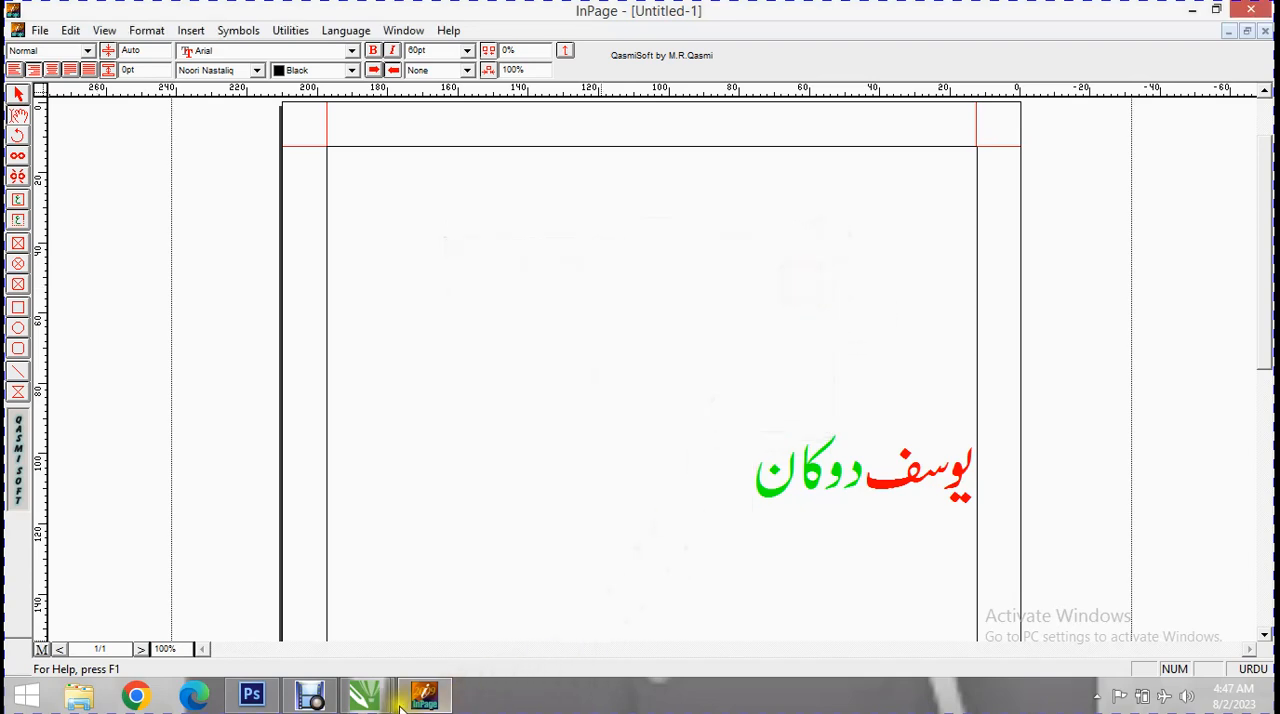
Switch to CorelDRAW and import 3333.eps from the Desktop as editable text, placed about 354 px wide on the card below the blue wave.
mouse_move(366, 694)
click(286, 618)
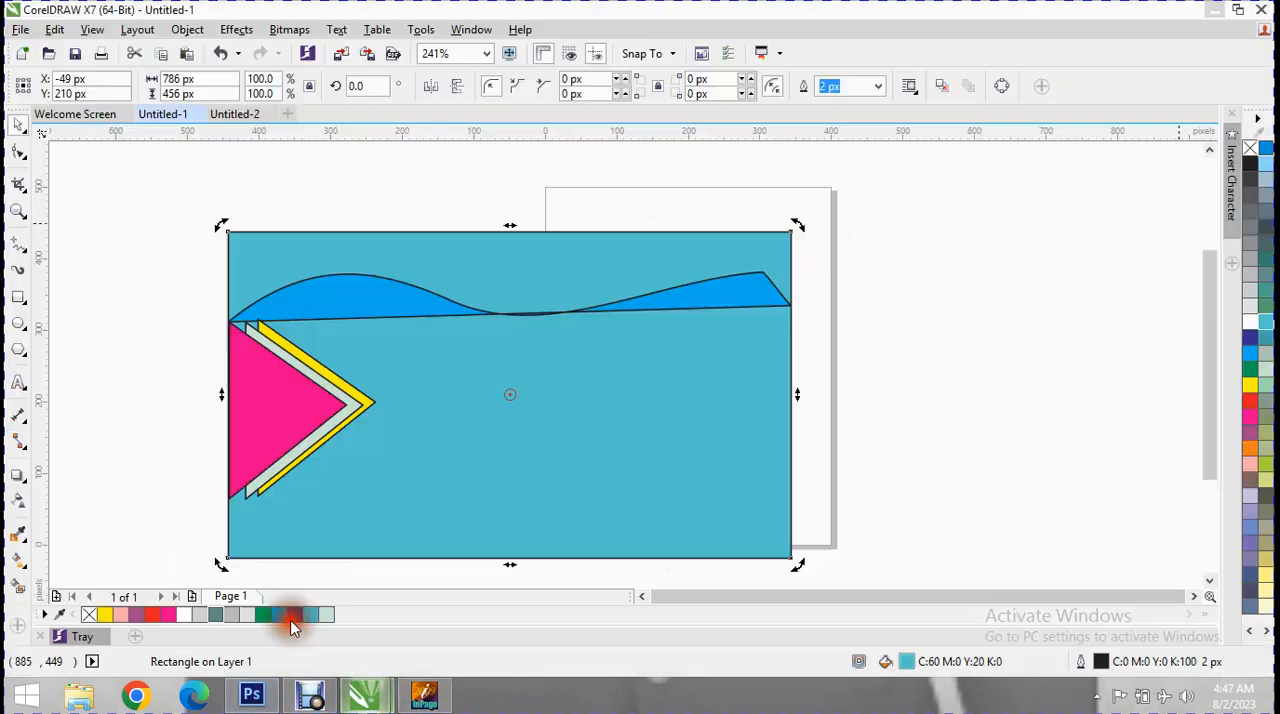
click(20, 29)
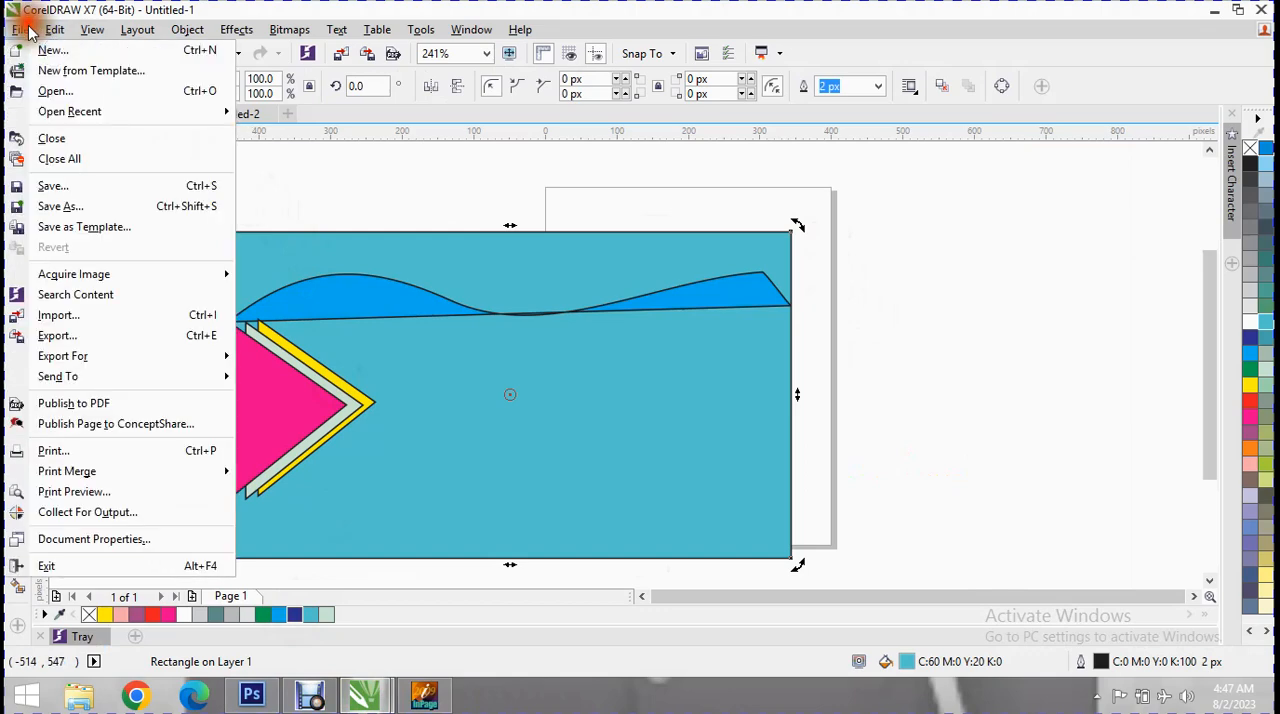
click(98, 315)
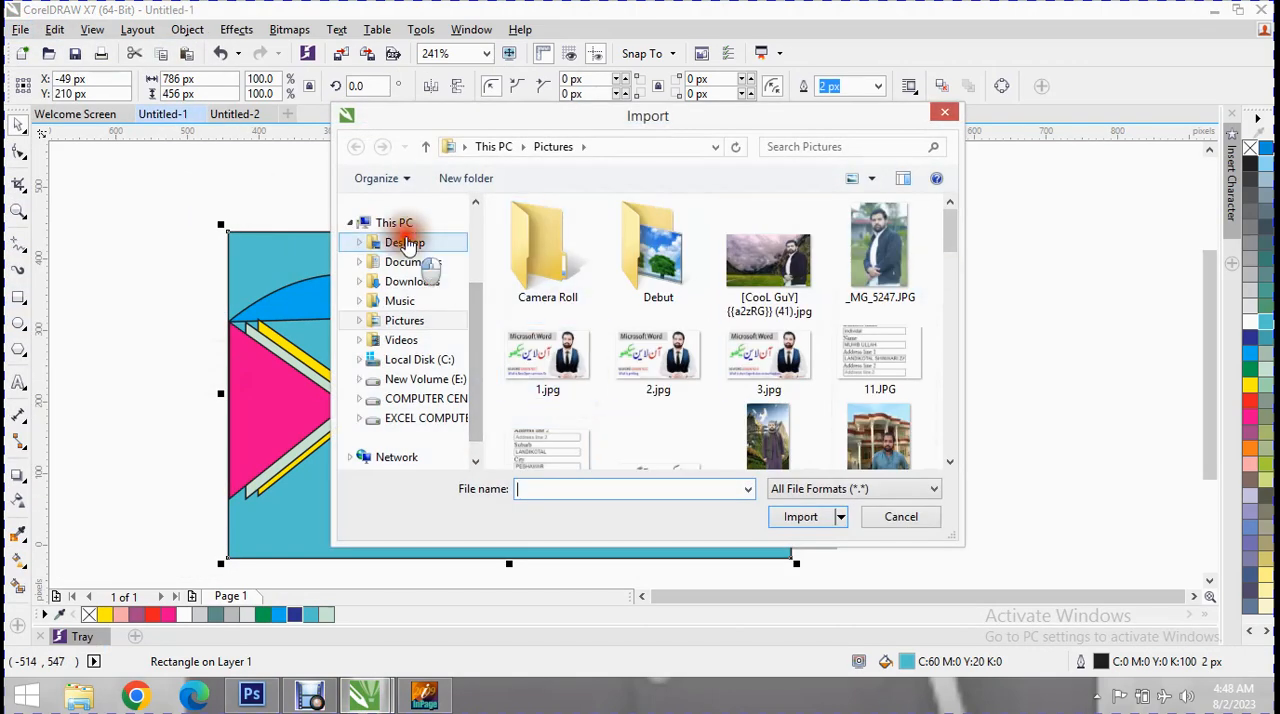
click(404, 242)
drag(951, 272, 950, 276)
click(643, 340)
double_click(643, 340)
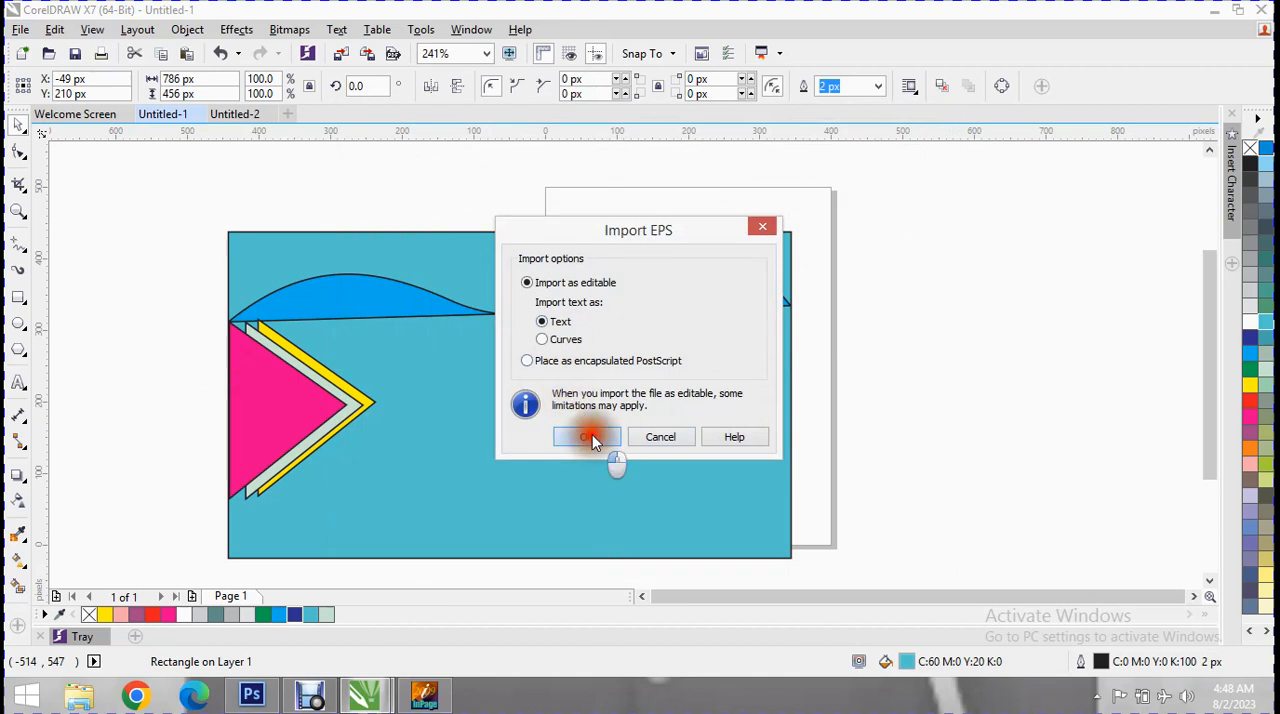
click(592, 437)
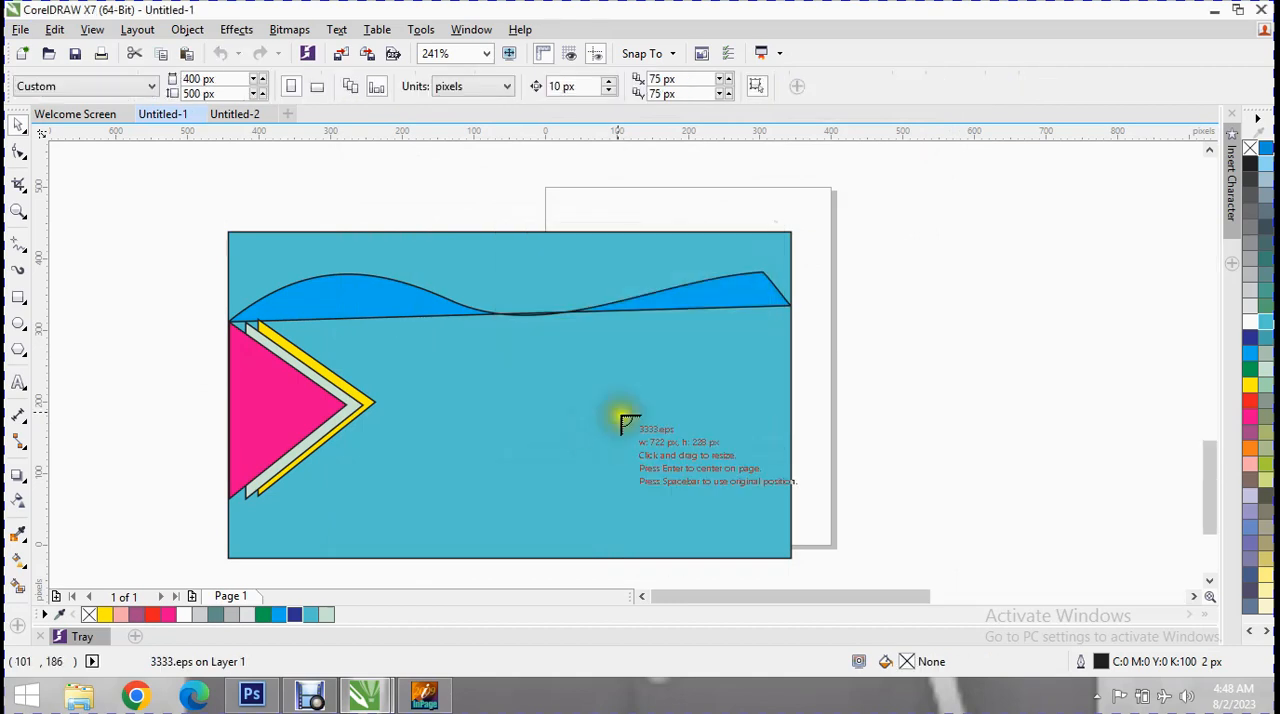
drag(452, 364, 762, 437)
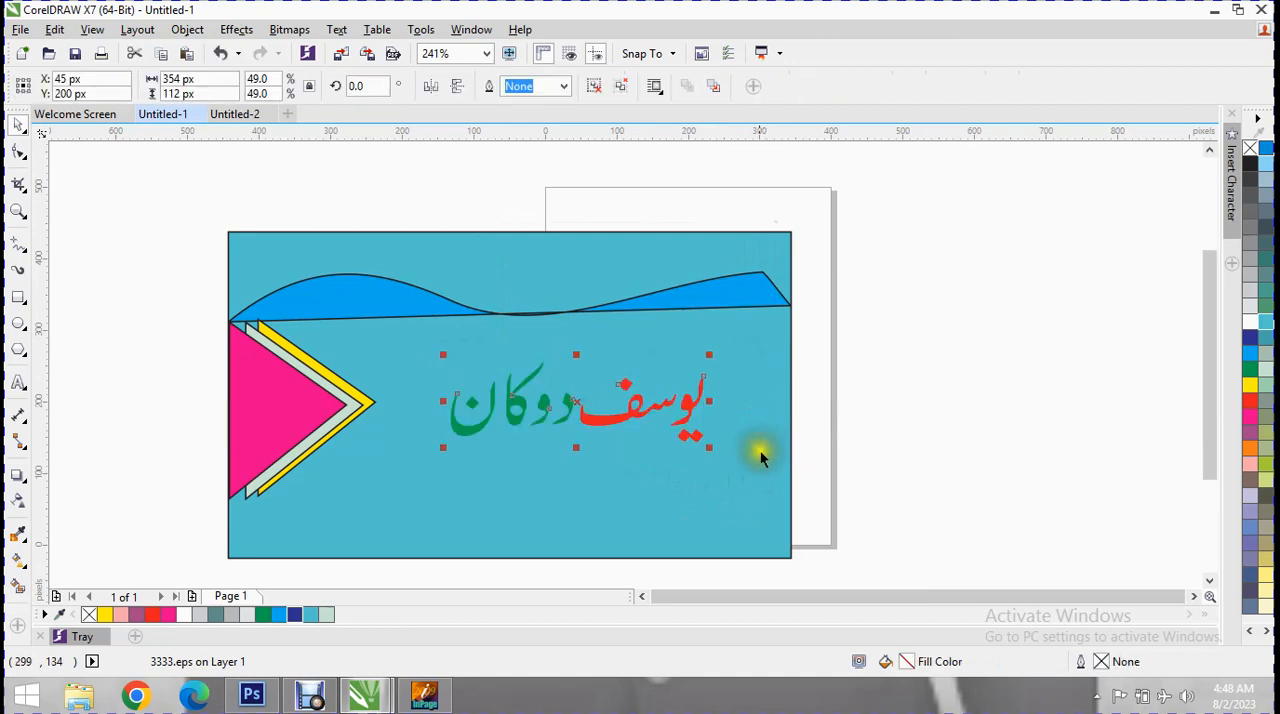
drag(576, 402, 627, 360)
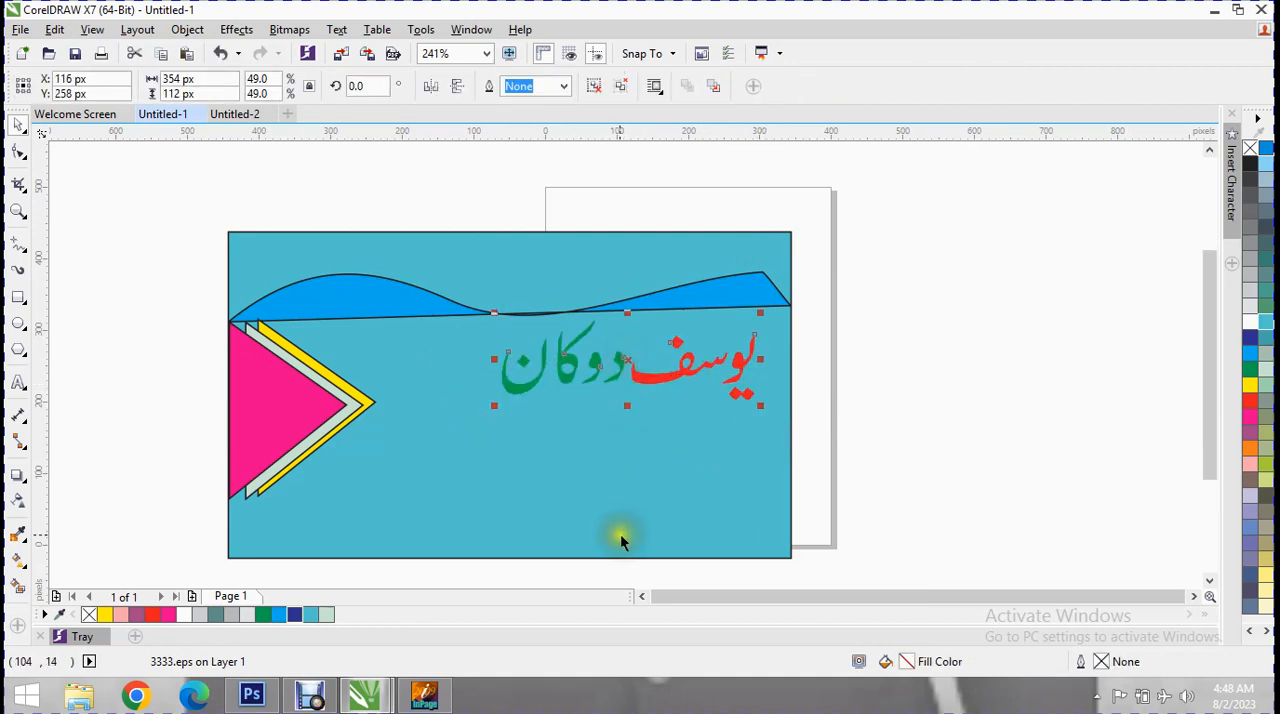
Fill the card's background rectangle with 10% black and enlarge the Urdu shop name to about 407 px wide.
click(558, 459)
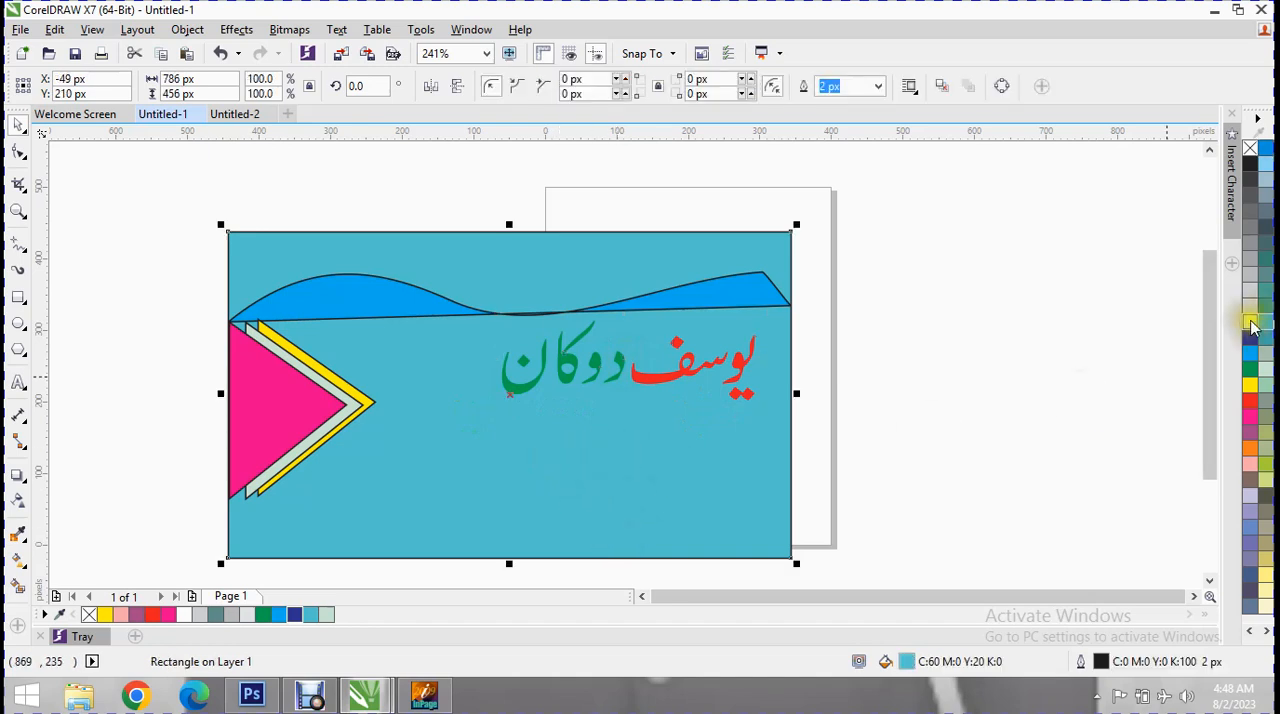
click(1257, 334)
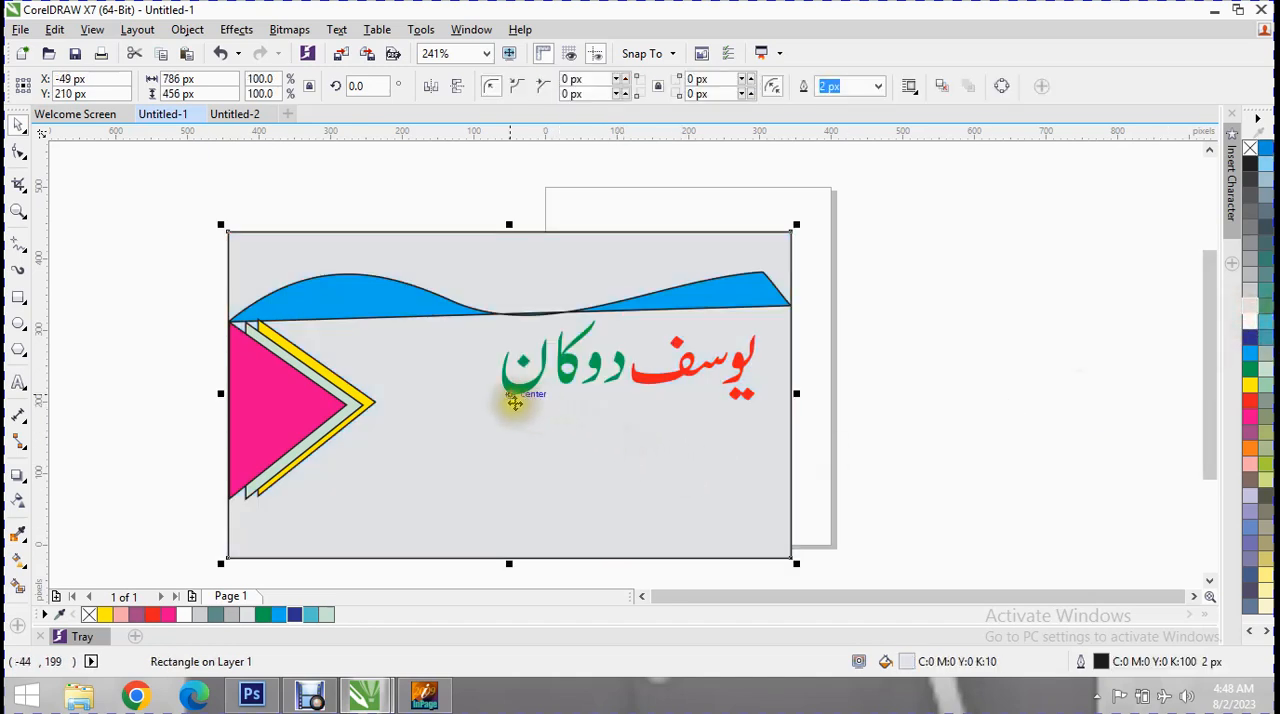
click(510, 390)
drag(494, 408, 455, 420)
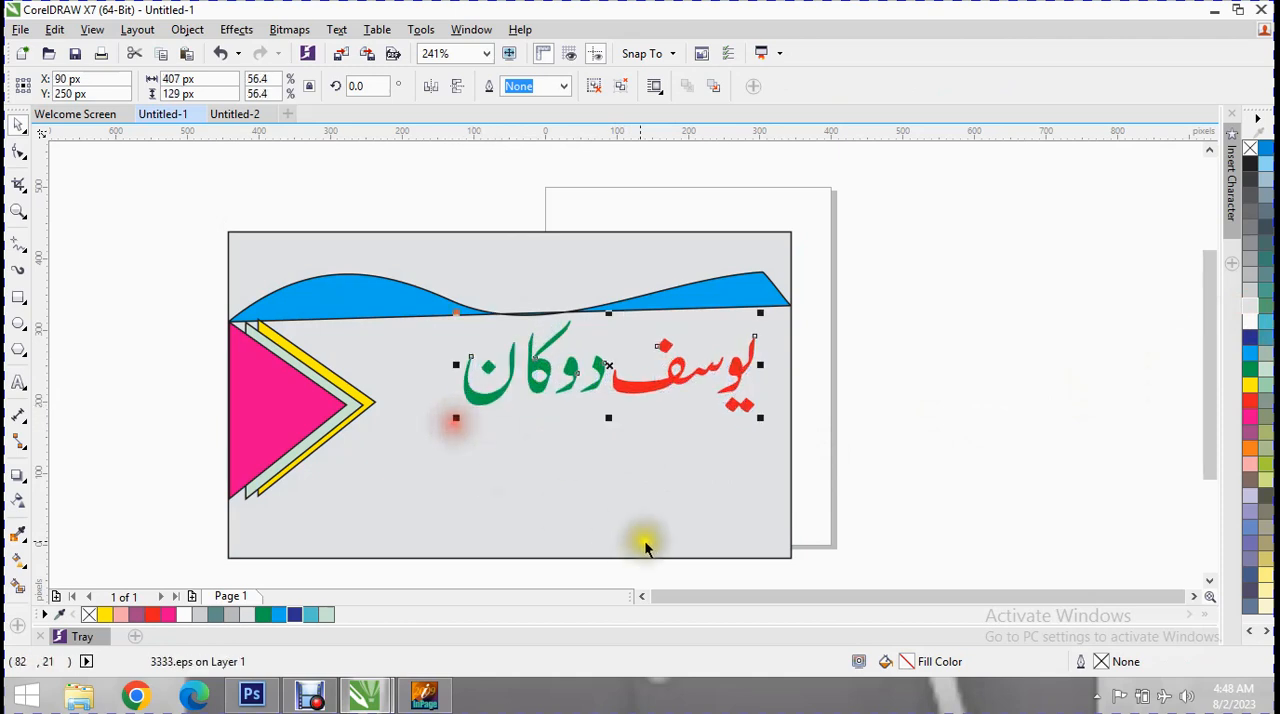
Write a two-line Arial 24 pt text beside the card with "contact no" and the shop's two phone numbers.
click(18, 382)
click(858, 280)
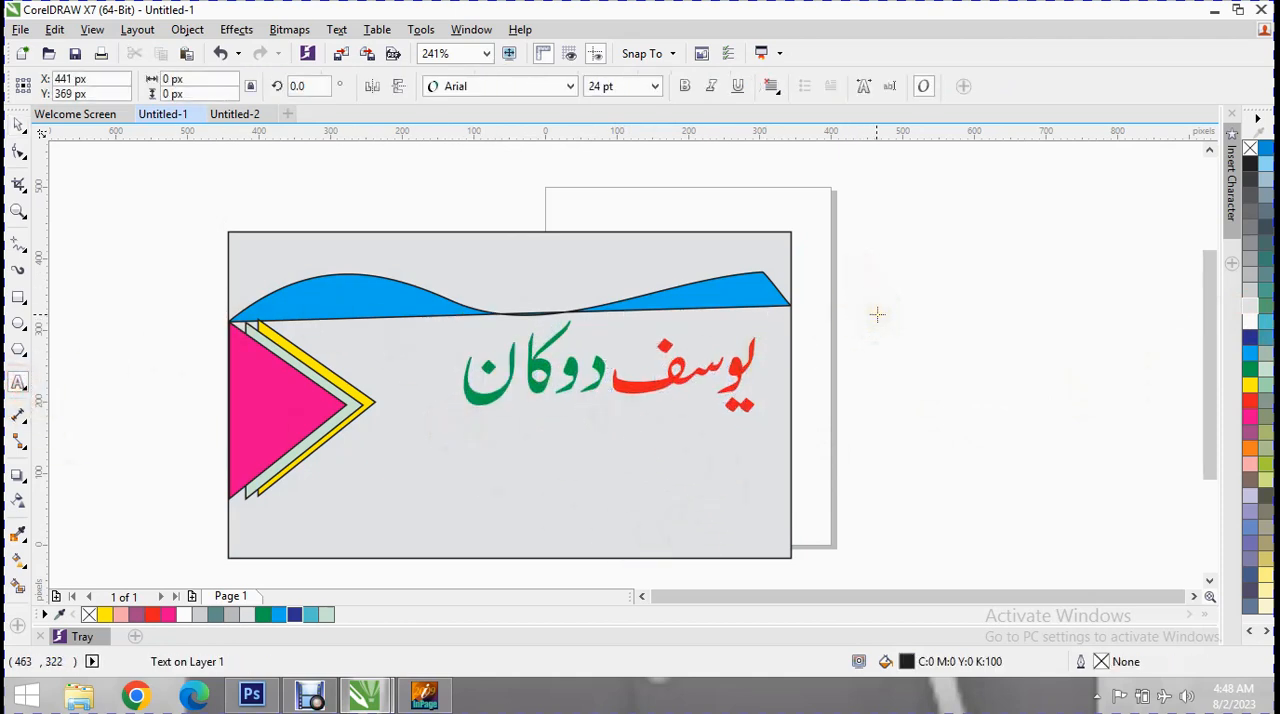
text(contact)
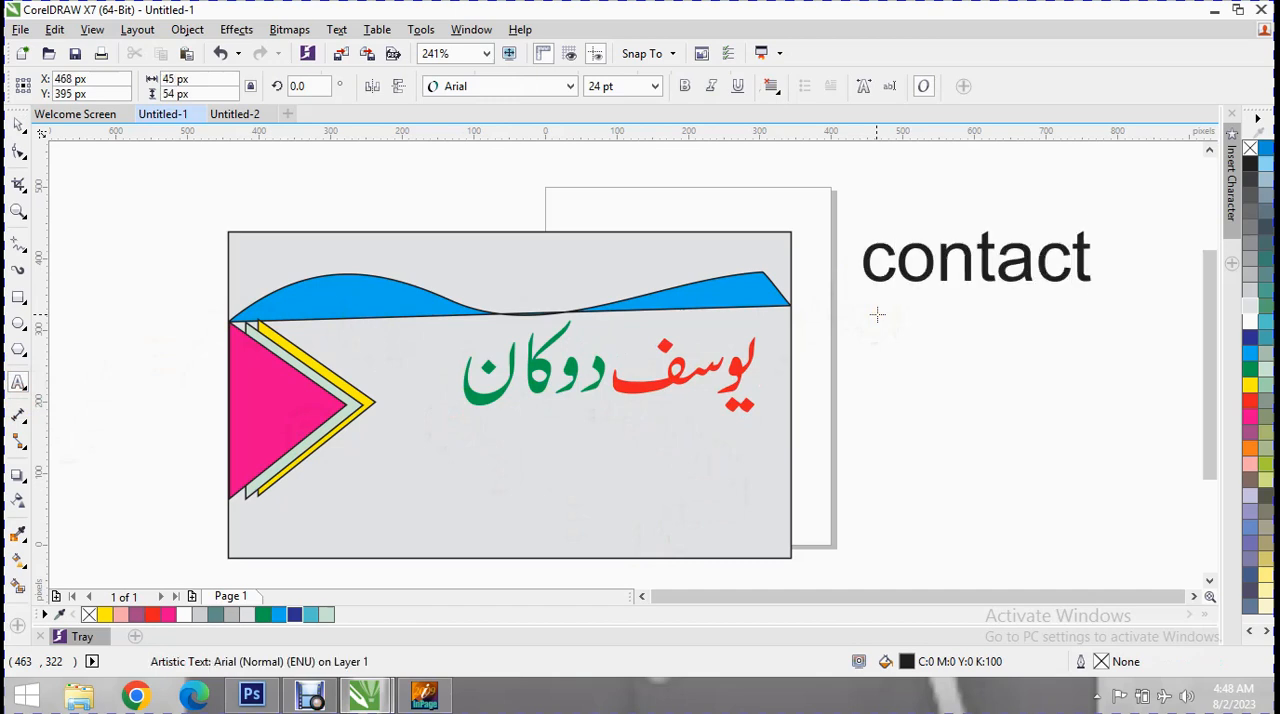
text( no )
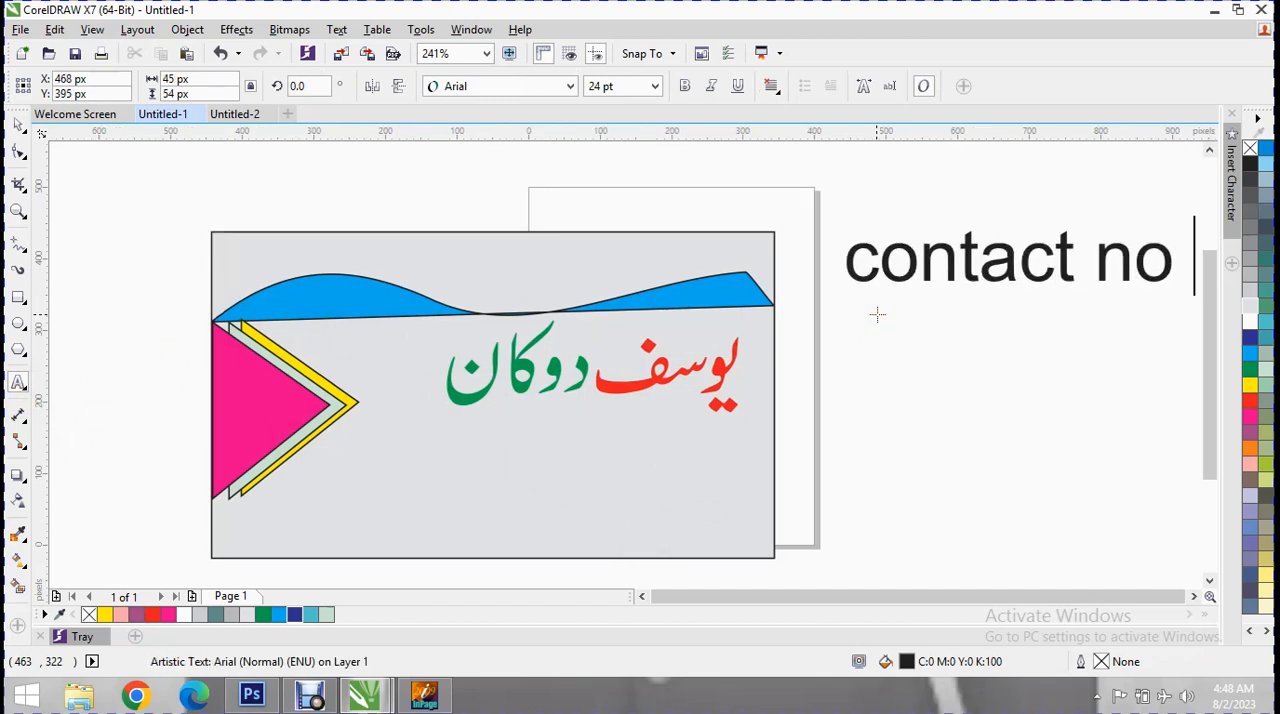
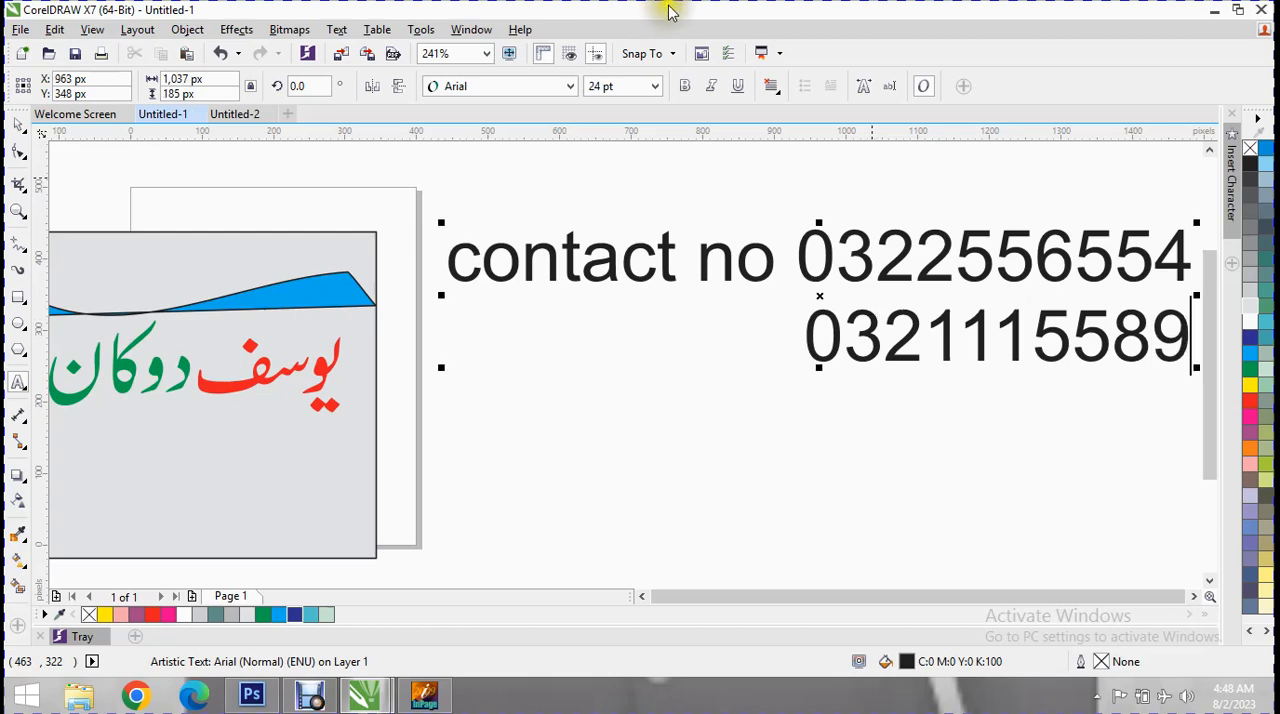
Shrink the contact text to about 356 px wide and move it onto the card beneath the Urdu shop name.
drag(1190, 362, 711, 298)
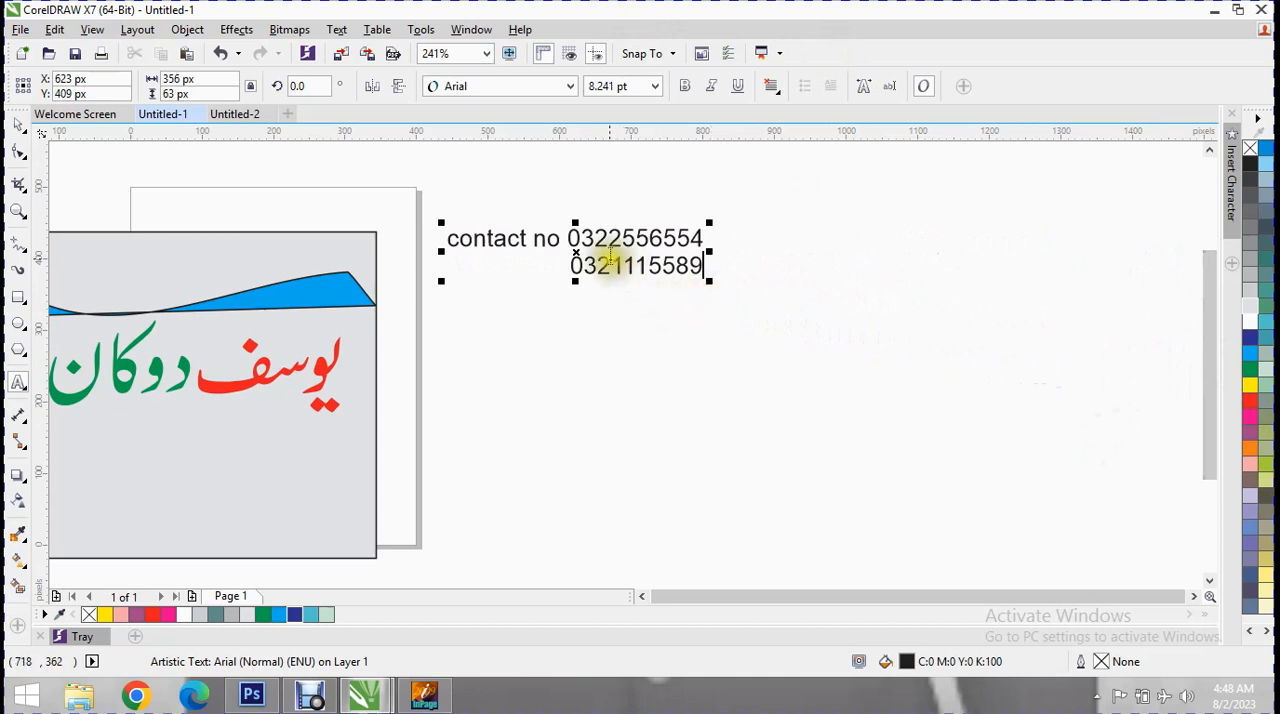
drag(559, 265, 150, 471)
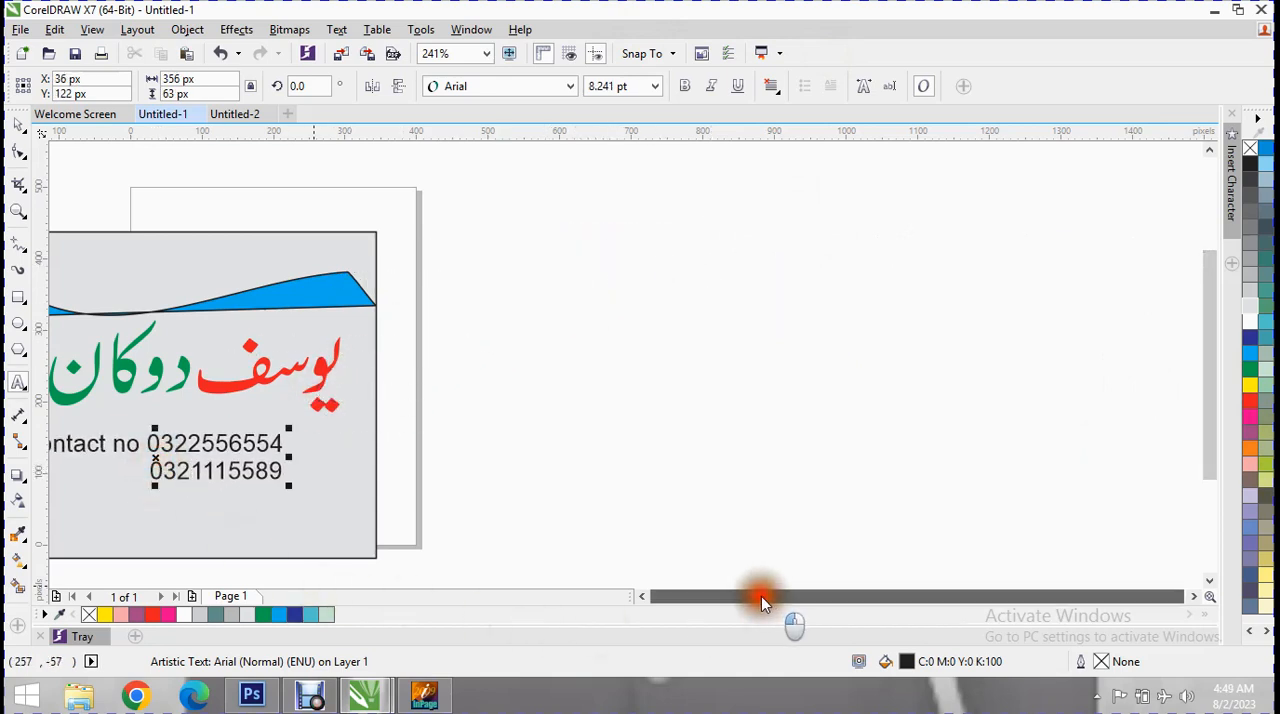
drag(1204, 443, 1204, 439)
click(99, 477)
key(Left)
key(Left)
key(Left)
key(Left)
key(Left)
key(Left)
key(Left)
key(Left)
key(Left)
key(Left)
key(Left)
key(Left)
key(Left)
key(Left)
key(Left)
key(Left)
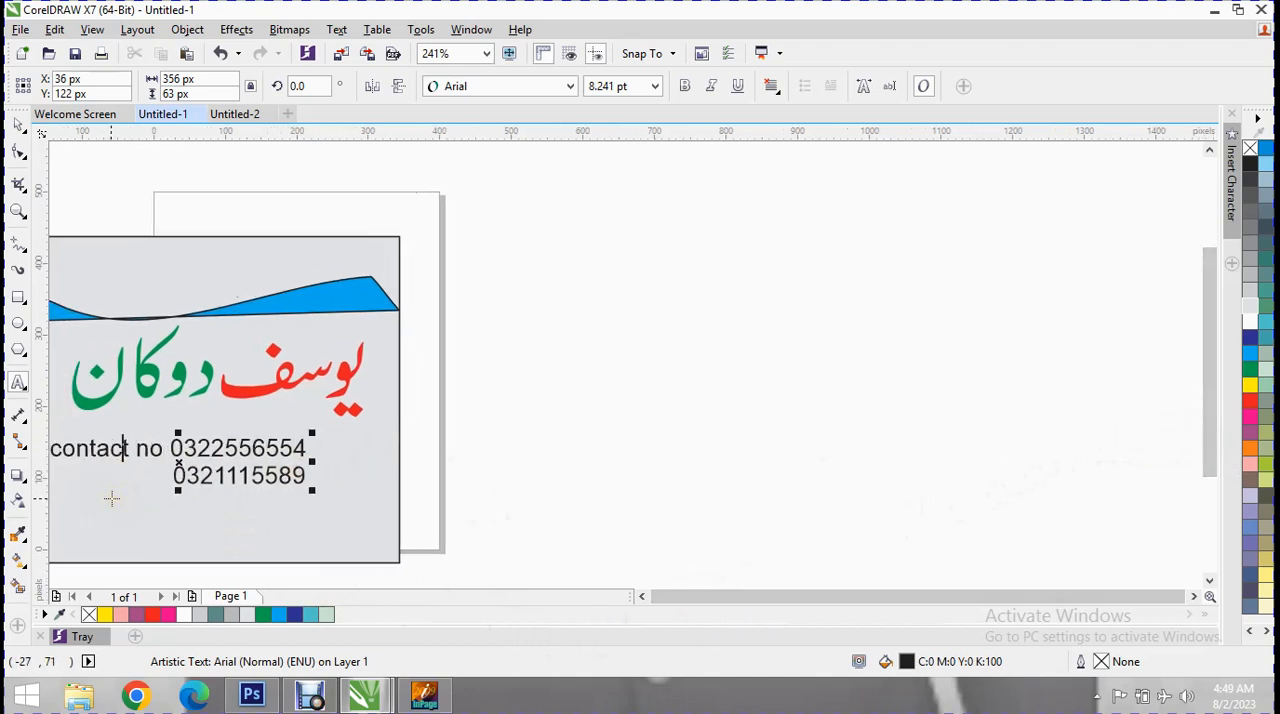
click(72, 305)
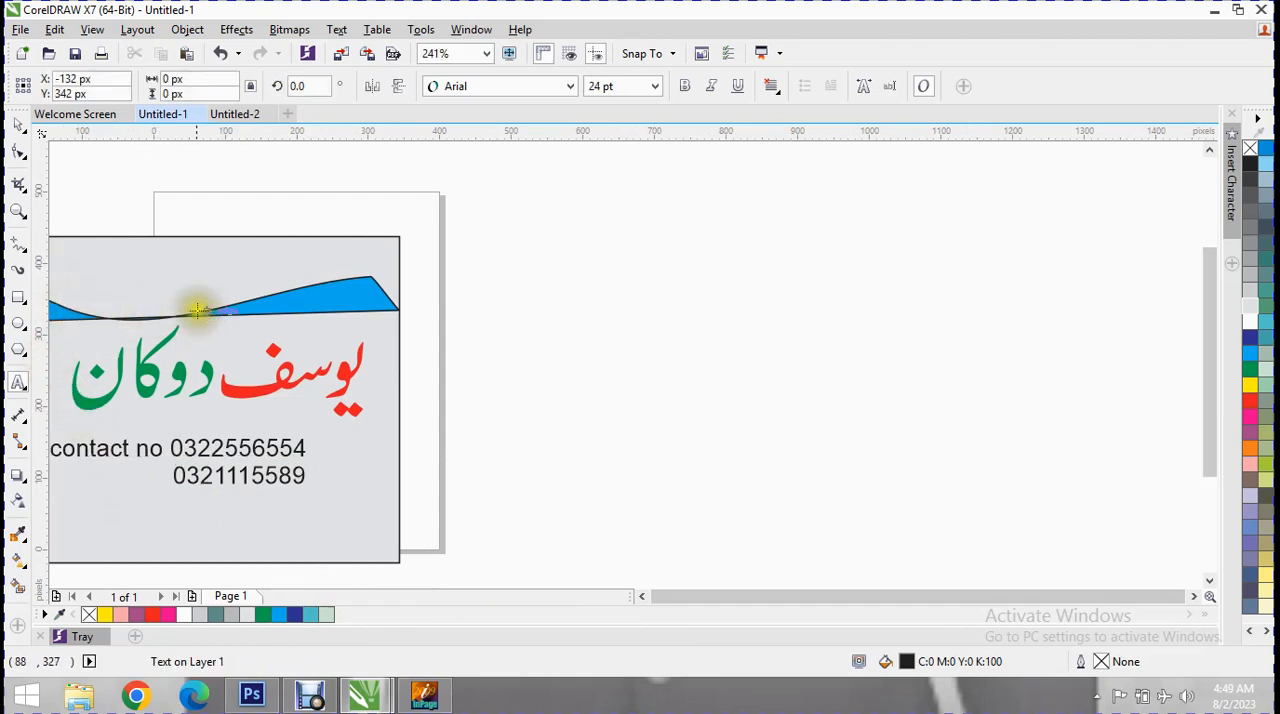
Nudge the blue wave shape slightly down toward the Urdu shop name.
click(20, 123)
click(226, 309)
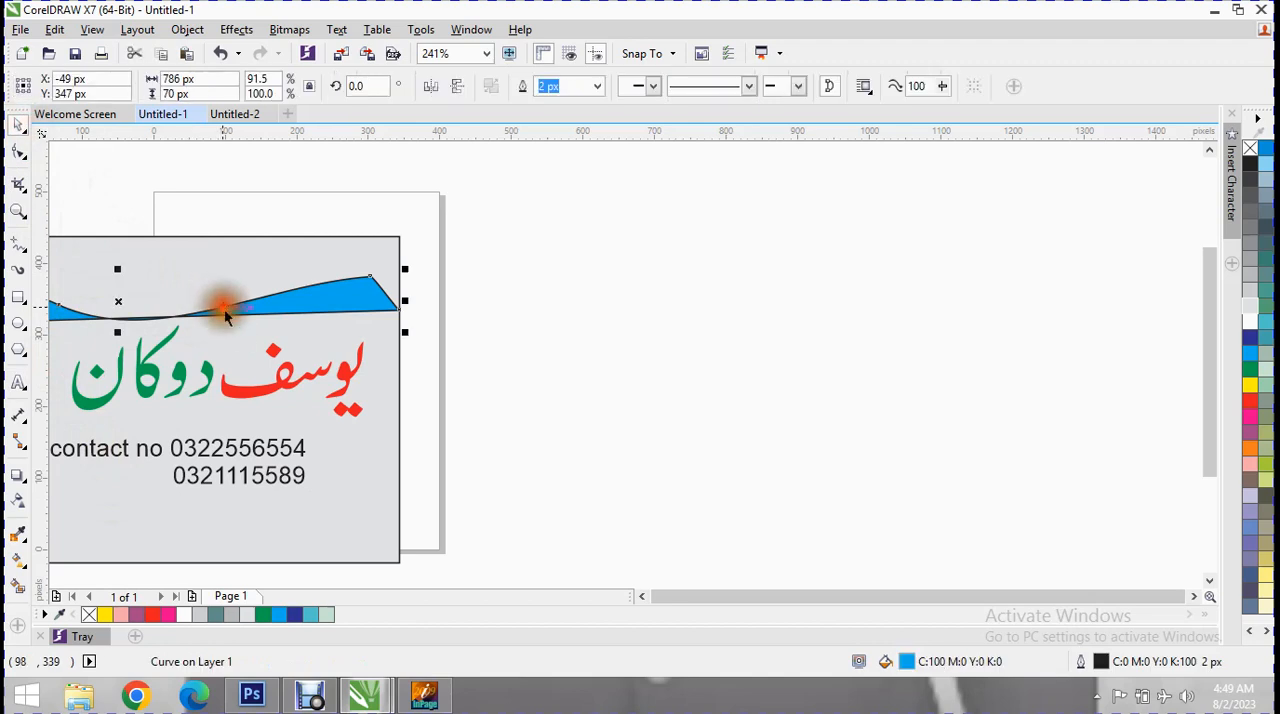
key(Down)
key(Down)
key(Down)
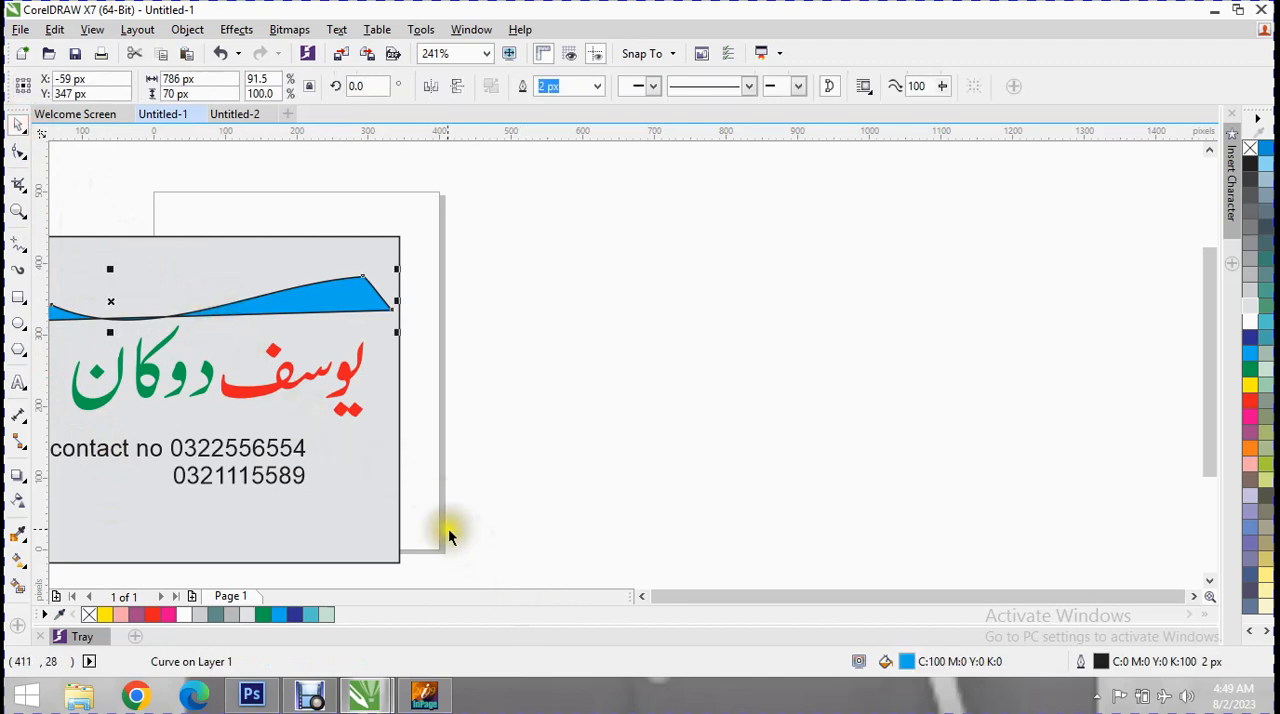
Move the grey background rectangle aside and back behind the shop name and contact text, centred at about X -35, Y 223 px.
drag(192, 248, 637, 259)
click(196, 386)
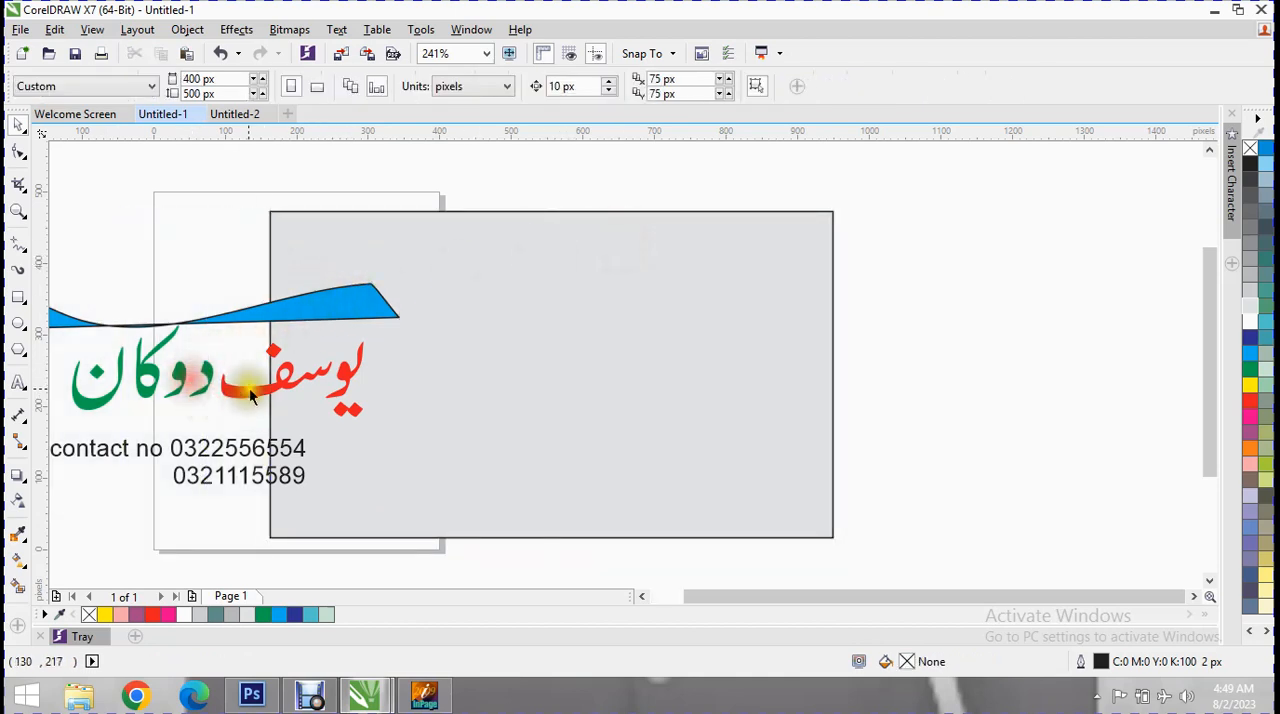
click(368, 375)
click(370, 372)
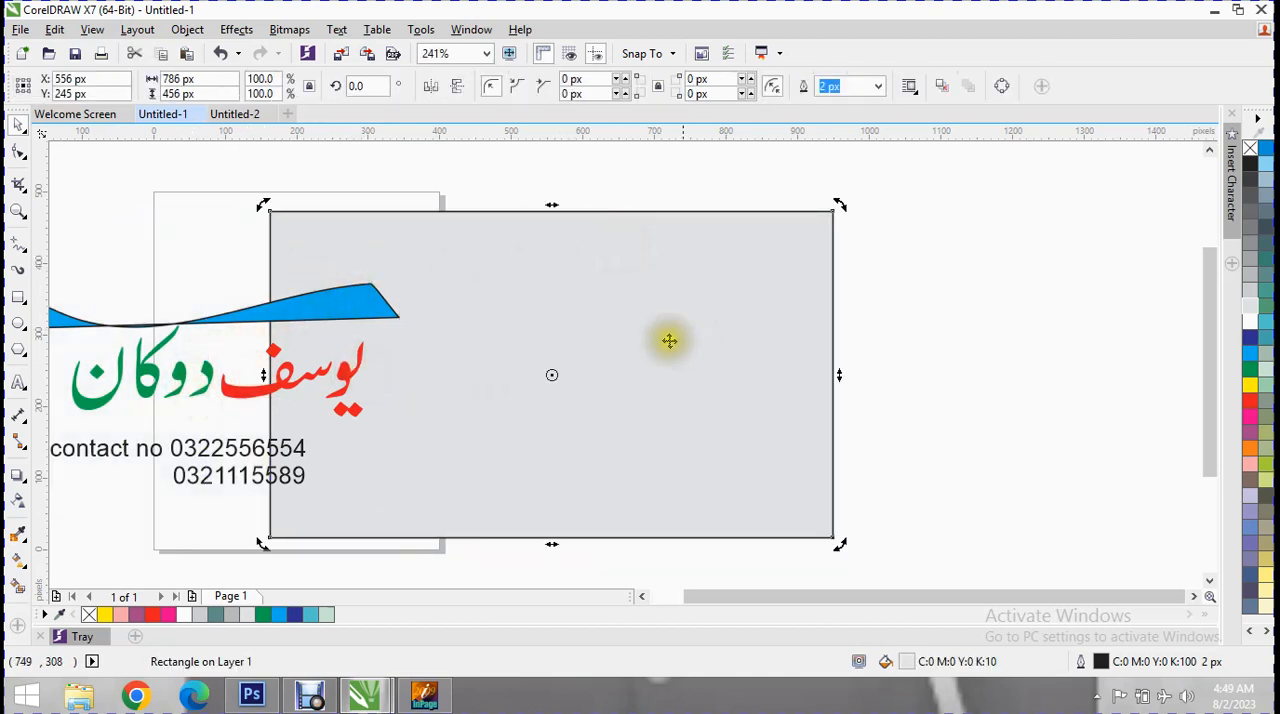
click(536, 370)
drag(547, 374, 131, 395)
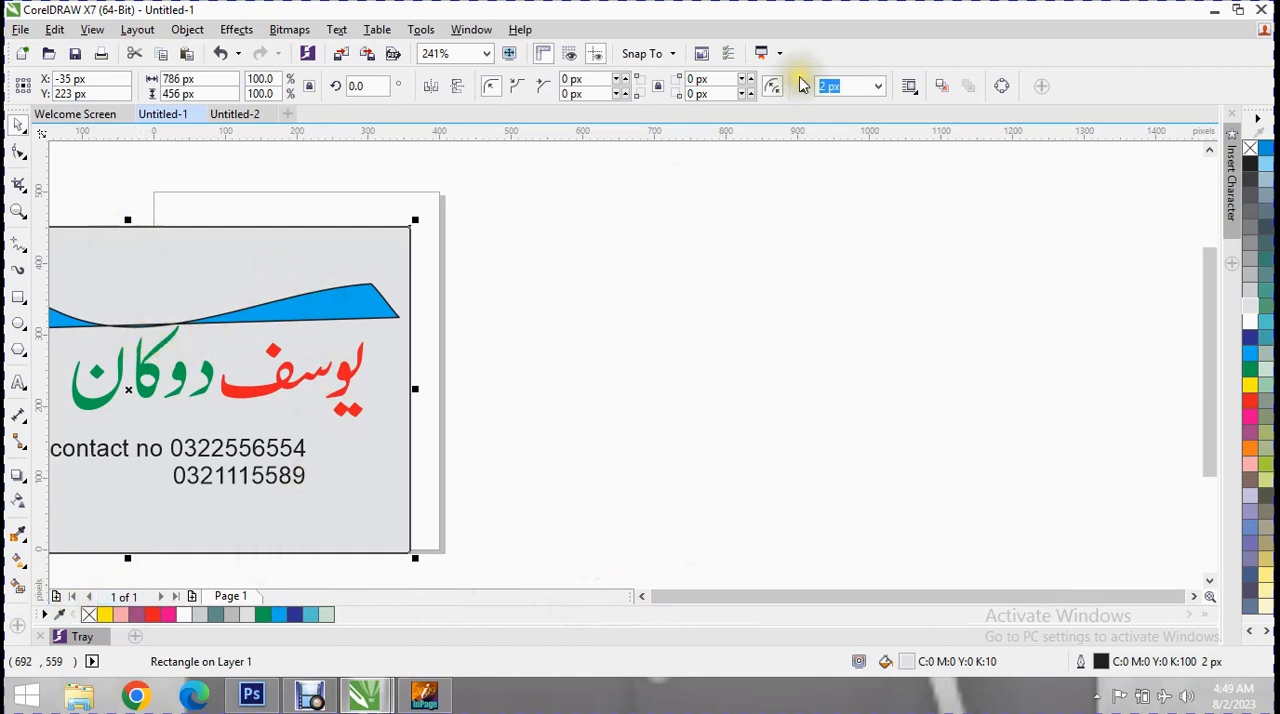
Move the blue wave shape up to the card's top edge, centred at about X -39, Y 405 px.
drag(523, 188, 115, 520)
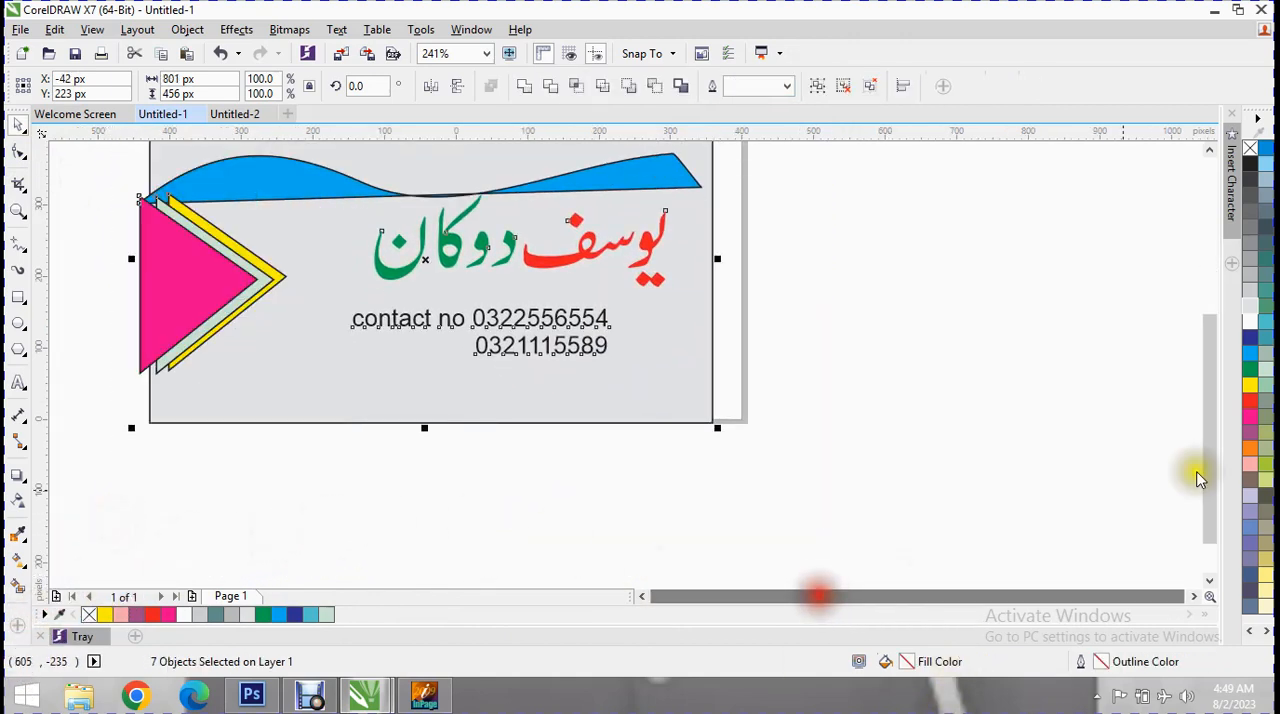
drag(1210, 404, 1198, 347)
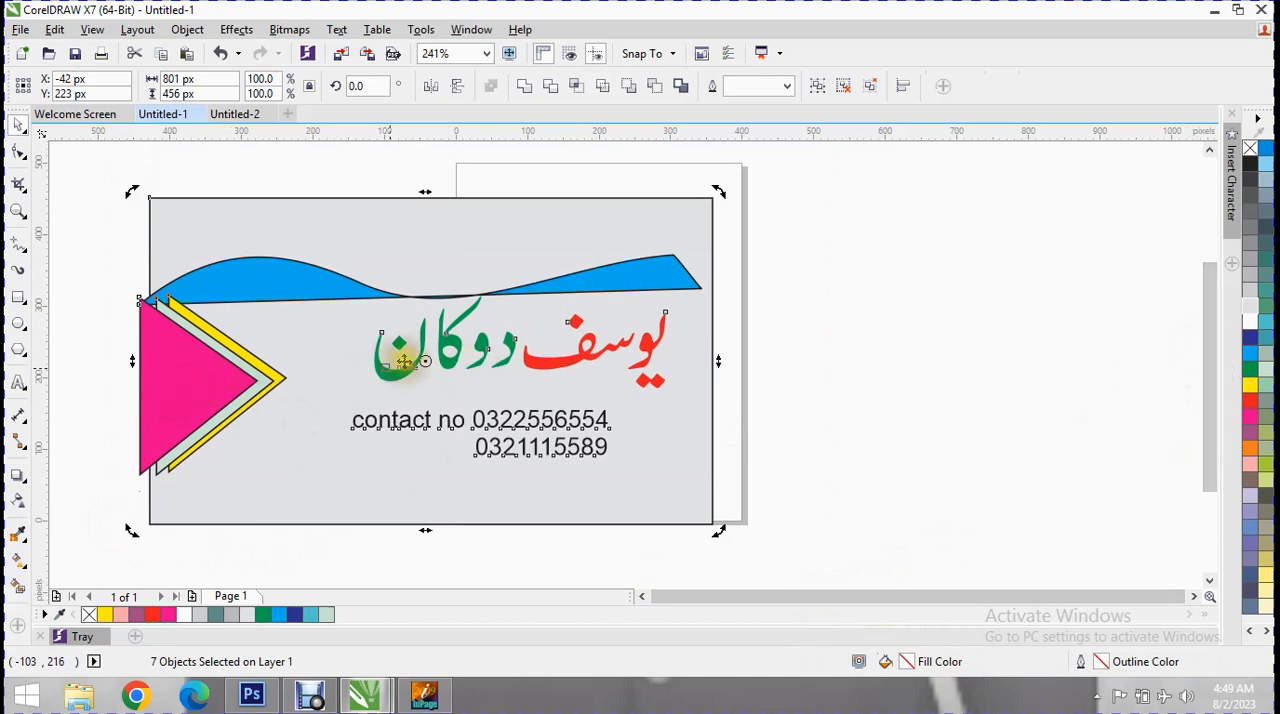
key(F10)
click(328, 290)
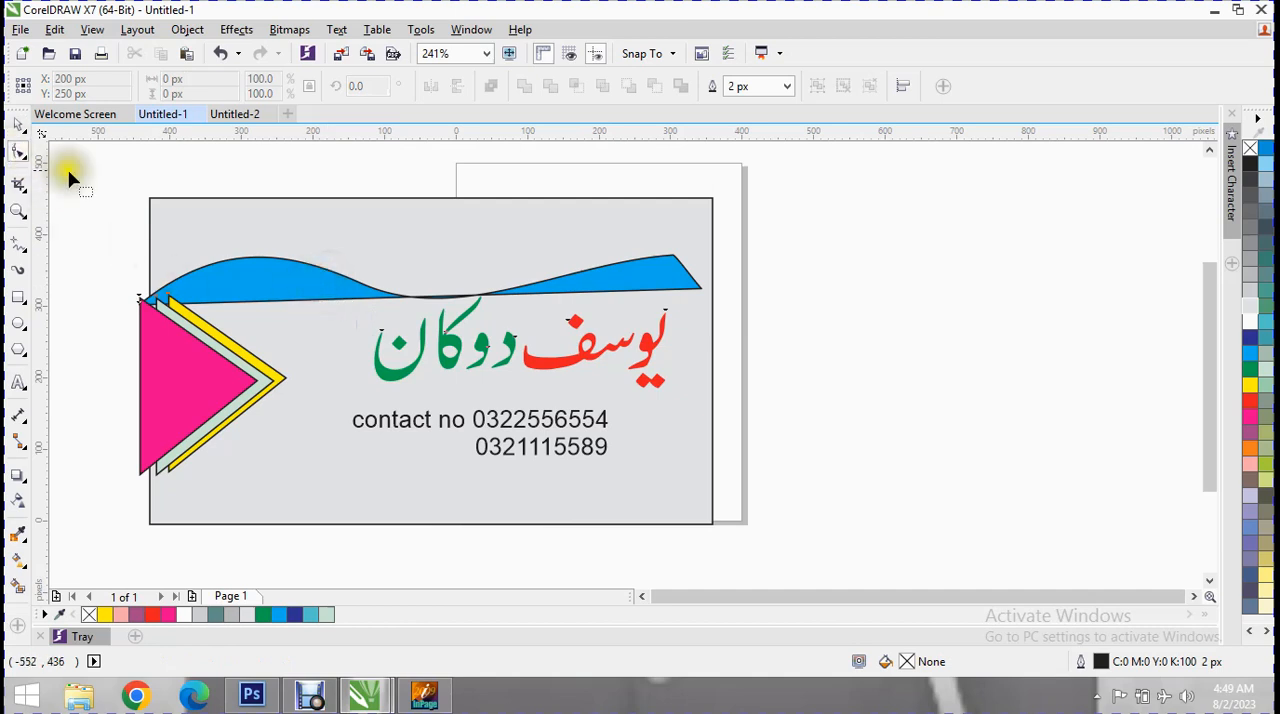
click(20, 125)
drag(286, 277, 286, 222)
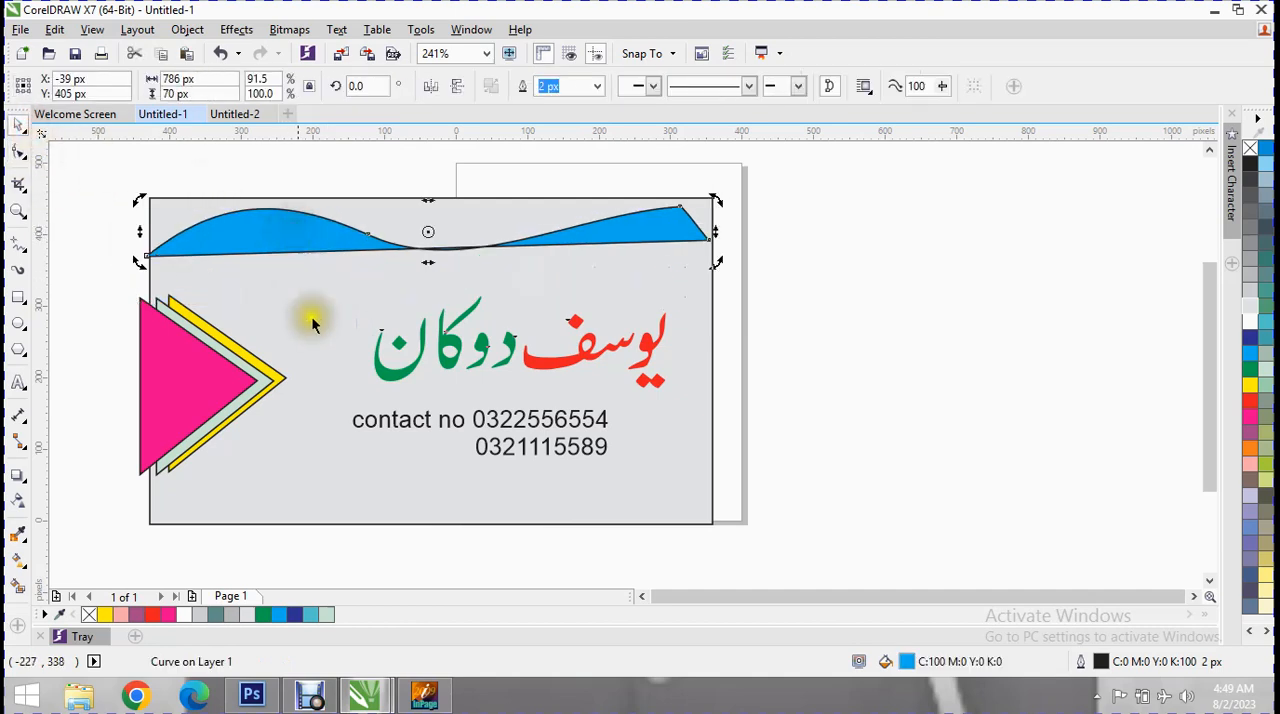
Draw a rectangle about 685 by 41 px along the card's bottom edge, beneath the contact text.
click(490, 425)
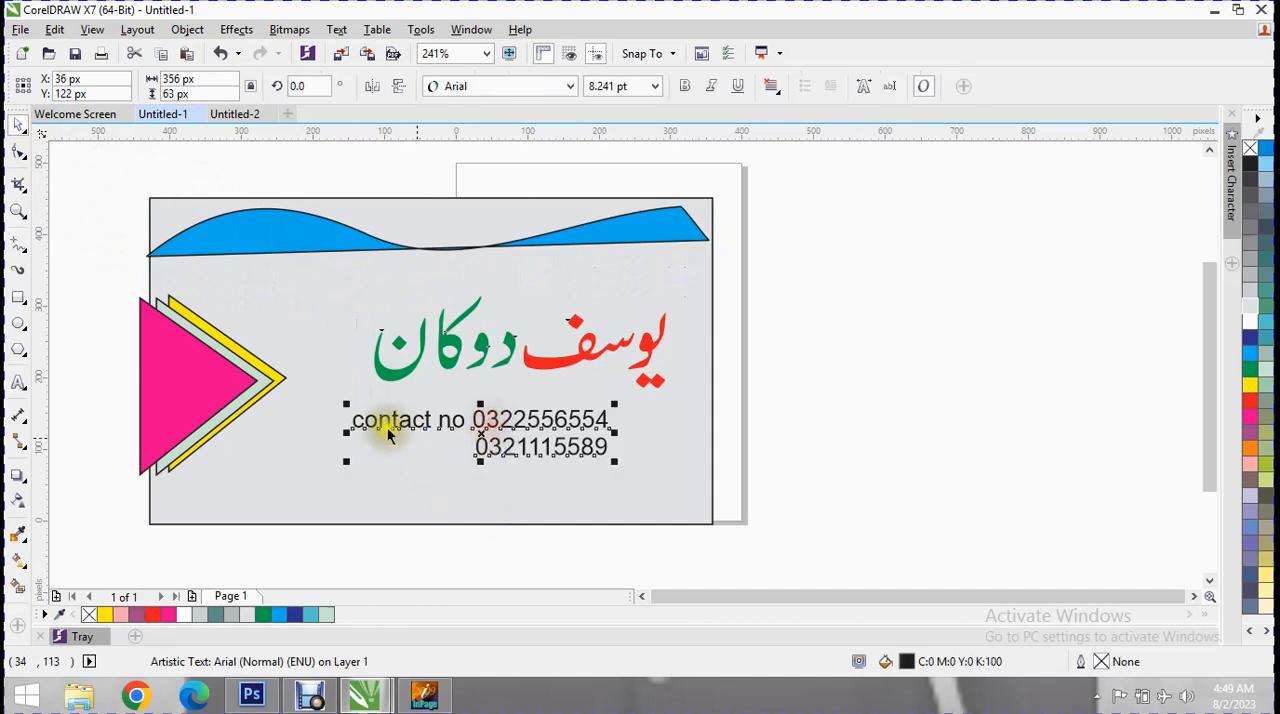
click(18, 297)
drag(204, 496, 695, 521)
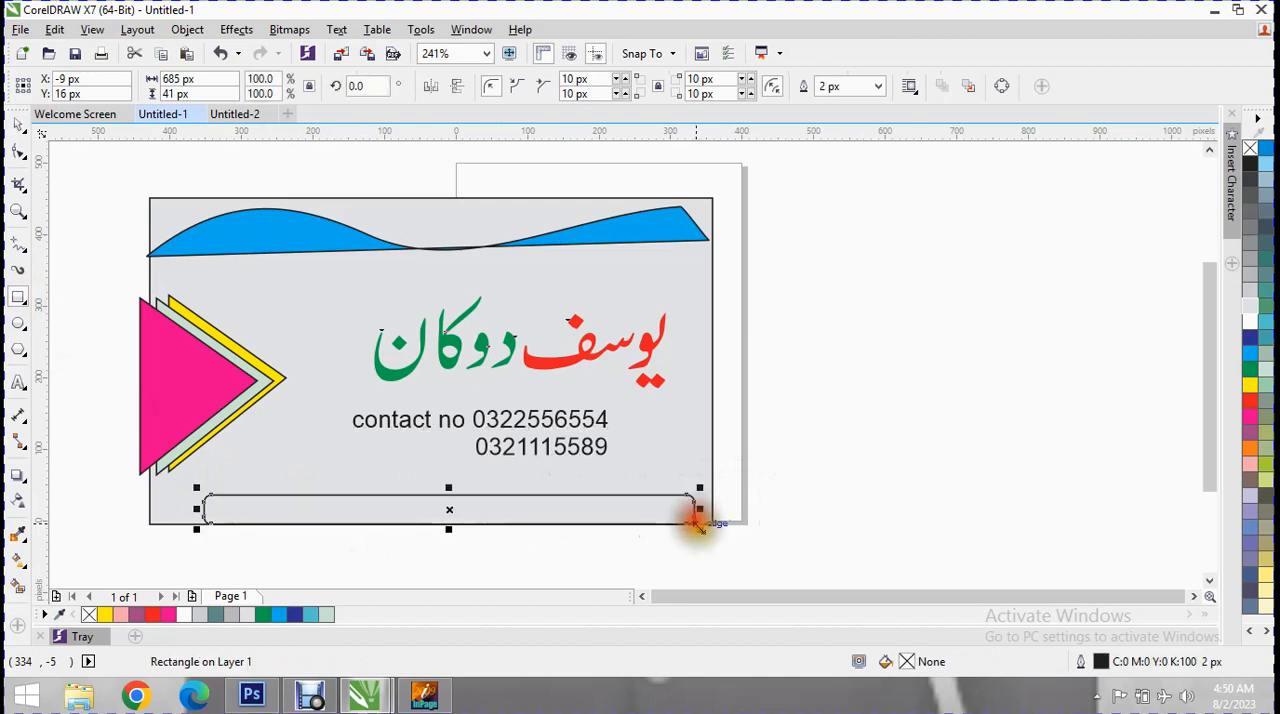
Round the bottom bar's two upper corners to 34 px and 36 px and fill the bar with green.
click(618, 77)
click(618, 77)
click(618, 77)
click(618, 77)
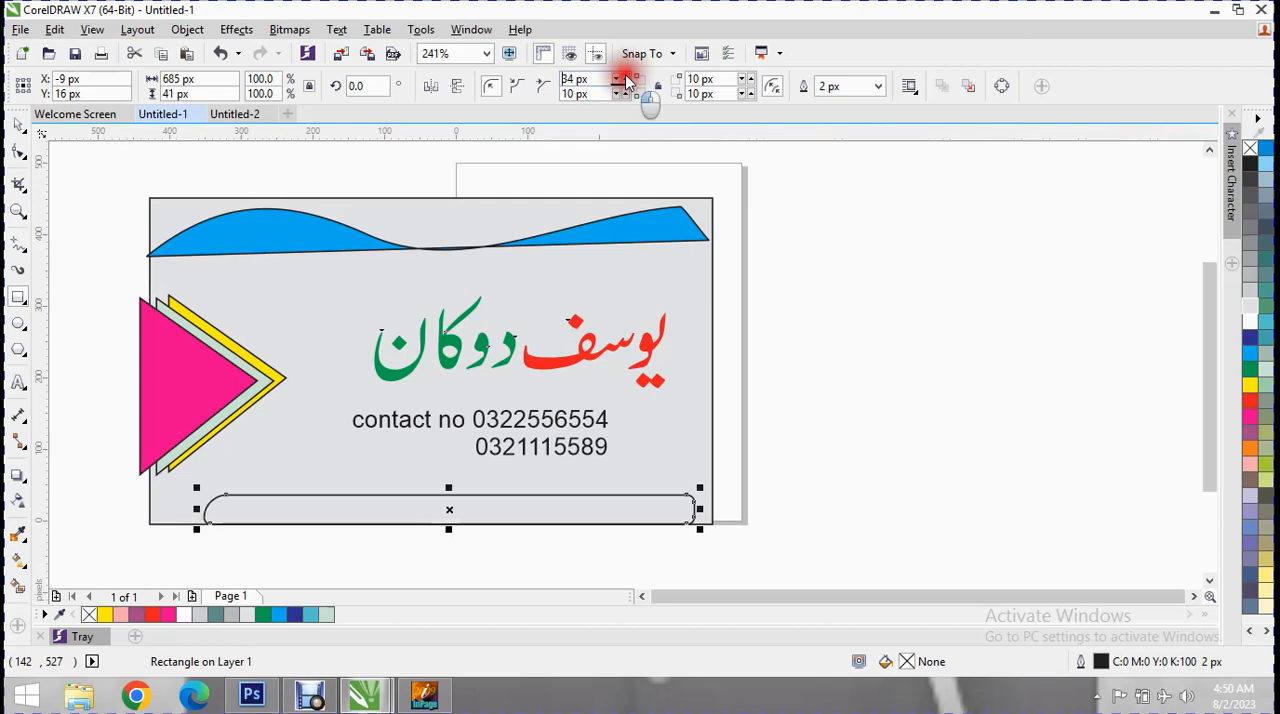
click(743, 78)
click(743, 78)
click(743, 78)
click(743, 78)
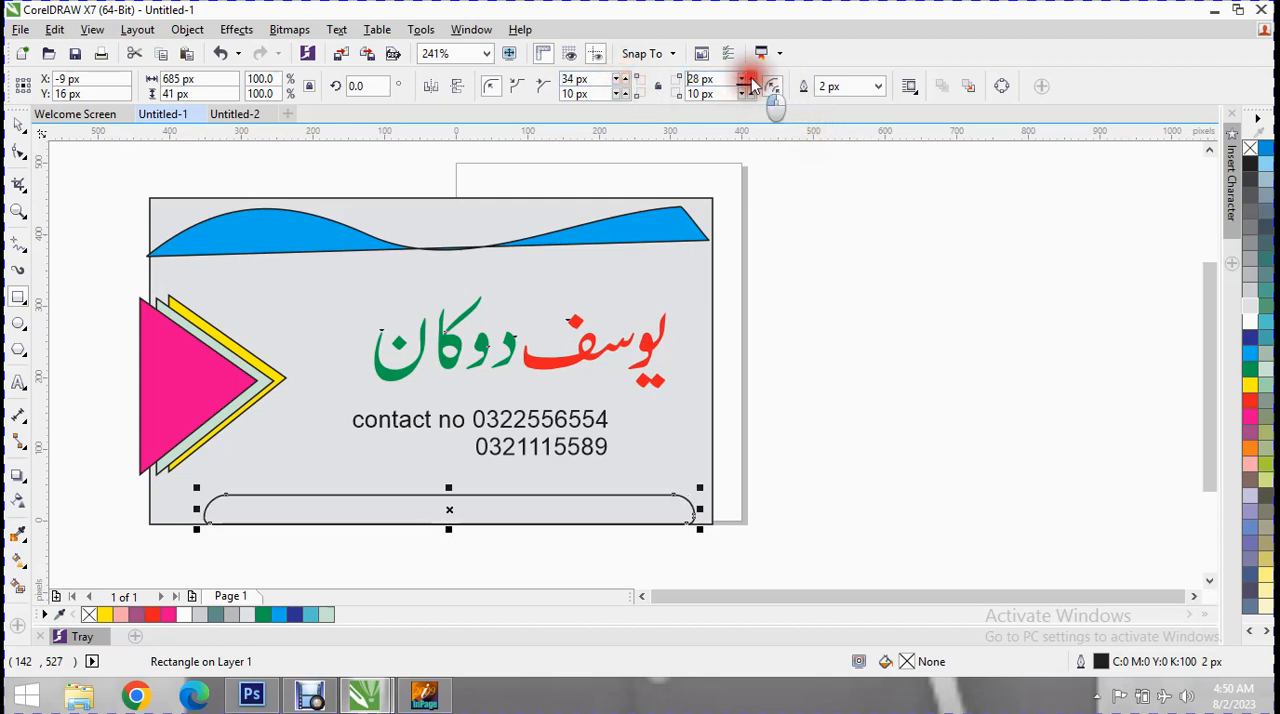
click(1250, 370)
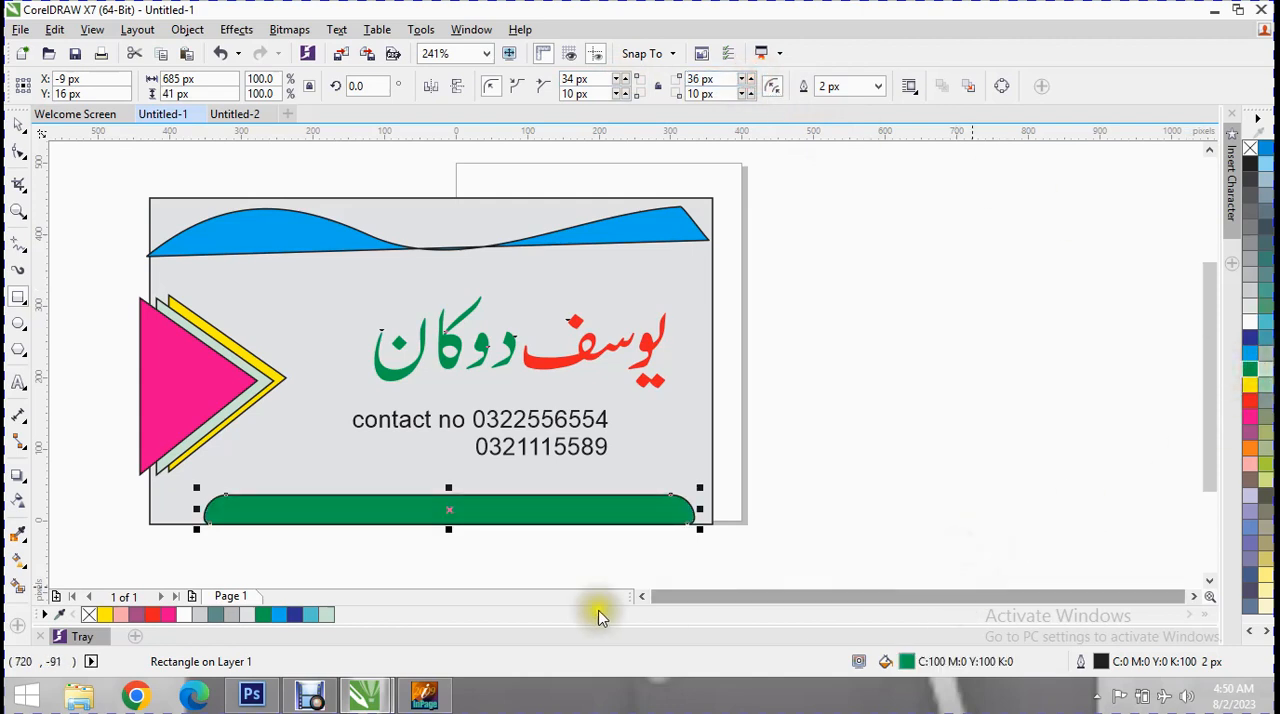
Shift the pink triangle right to the card's left edge and move the yellow triangle right to about X -288, Y 185 px.
click(160, 382)
click(195, 380)
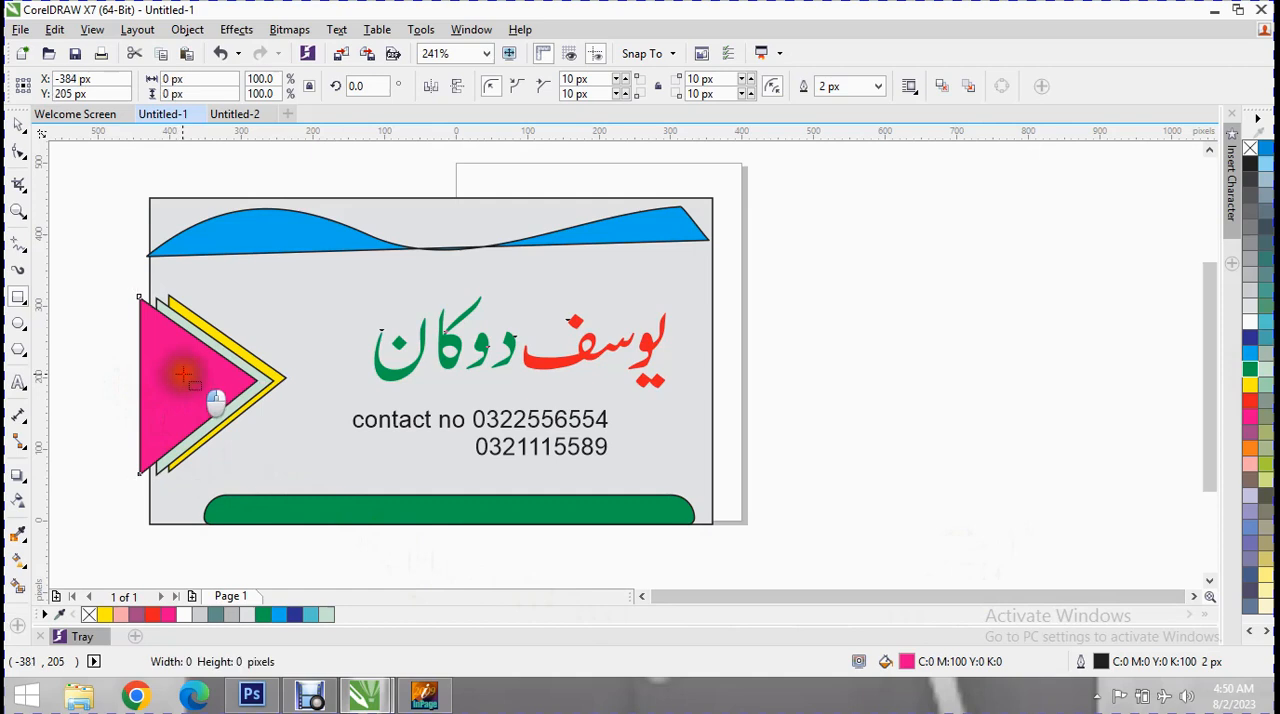
click(198, 384)
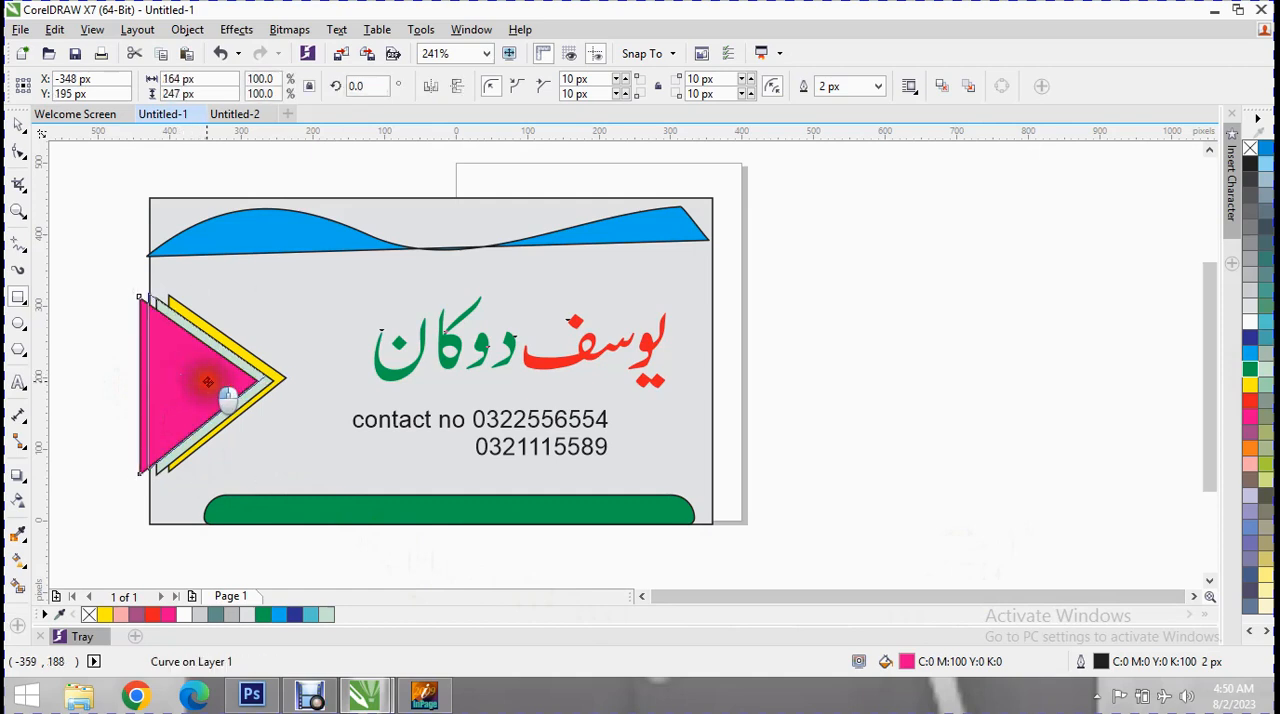
drag(208, 382, 208, 381)
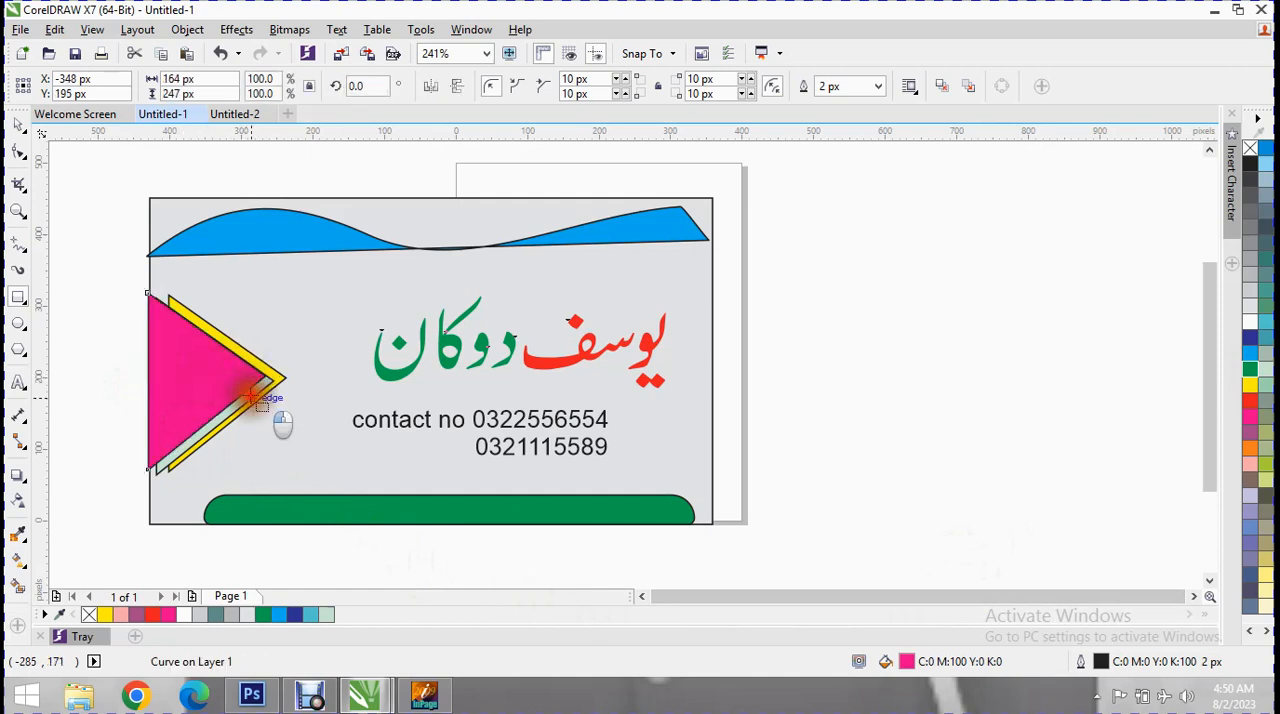
mouse_move(250, 389)
mouse_down()
mouse_move(264, 389)
mouse_move(245, 386)
mouse_up()
click(268, 382)
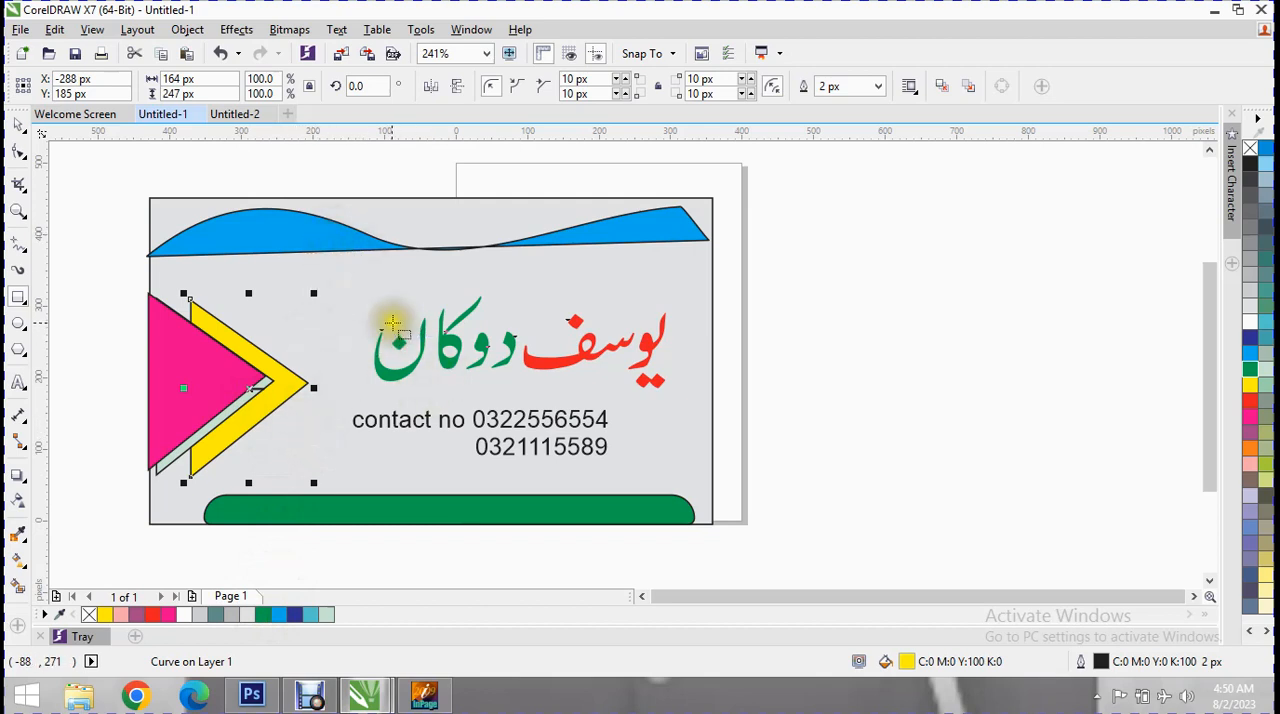
Draw an ellipse about 131 by 119 px between the yellow triangle and the Urdu shop name.
click(18, 327)
drag(280, 275, 376, 366)
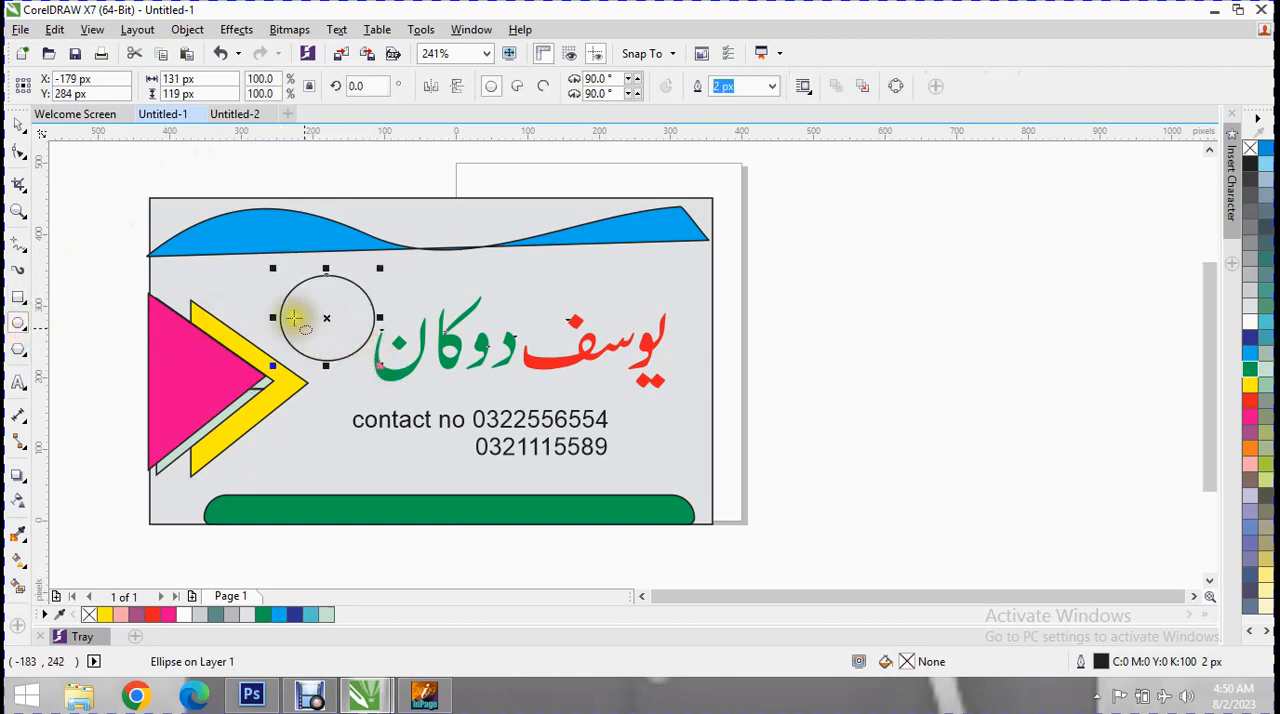
Import the bicycle photo "[CooL GuY] {{a2zRG}} (30).jpg" and place it beside the page at about 256 by 171 px.
click(20, 29)
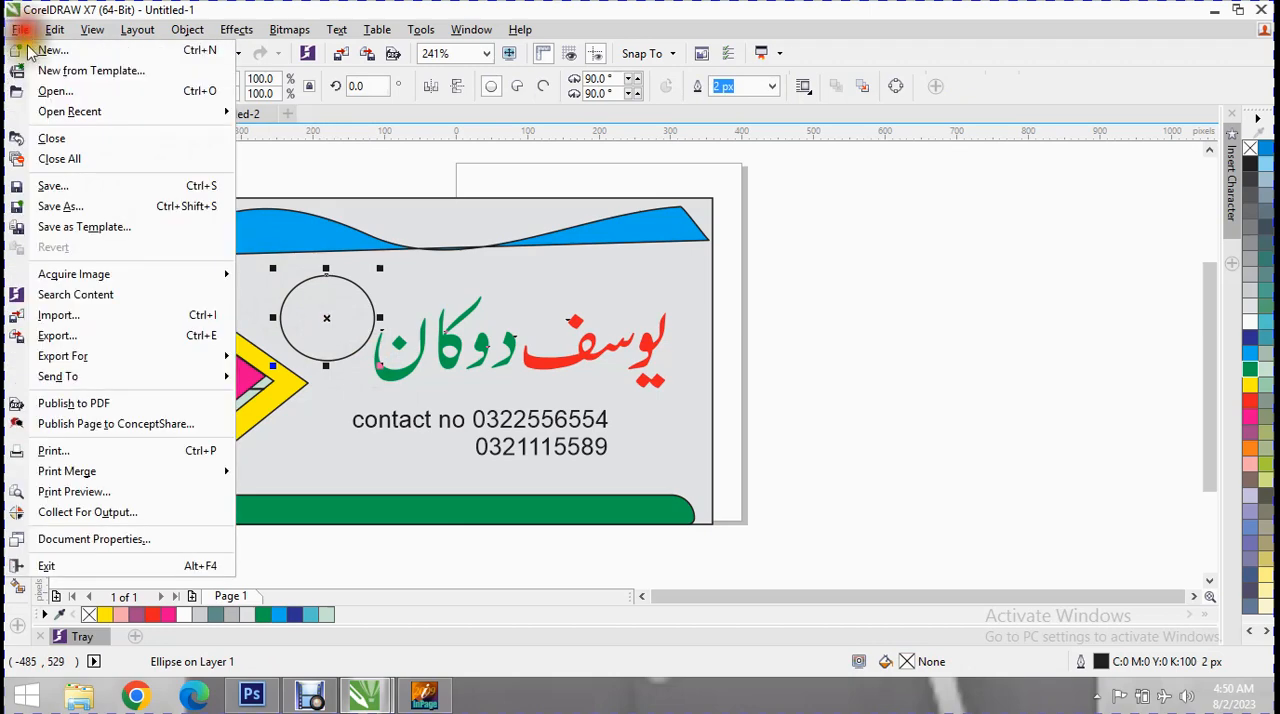
click(86, 317)
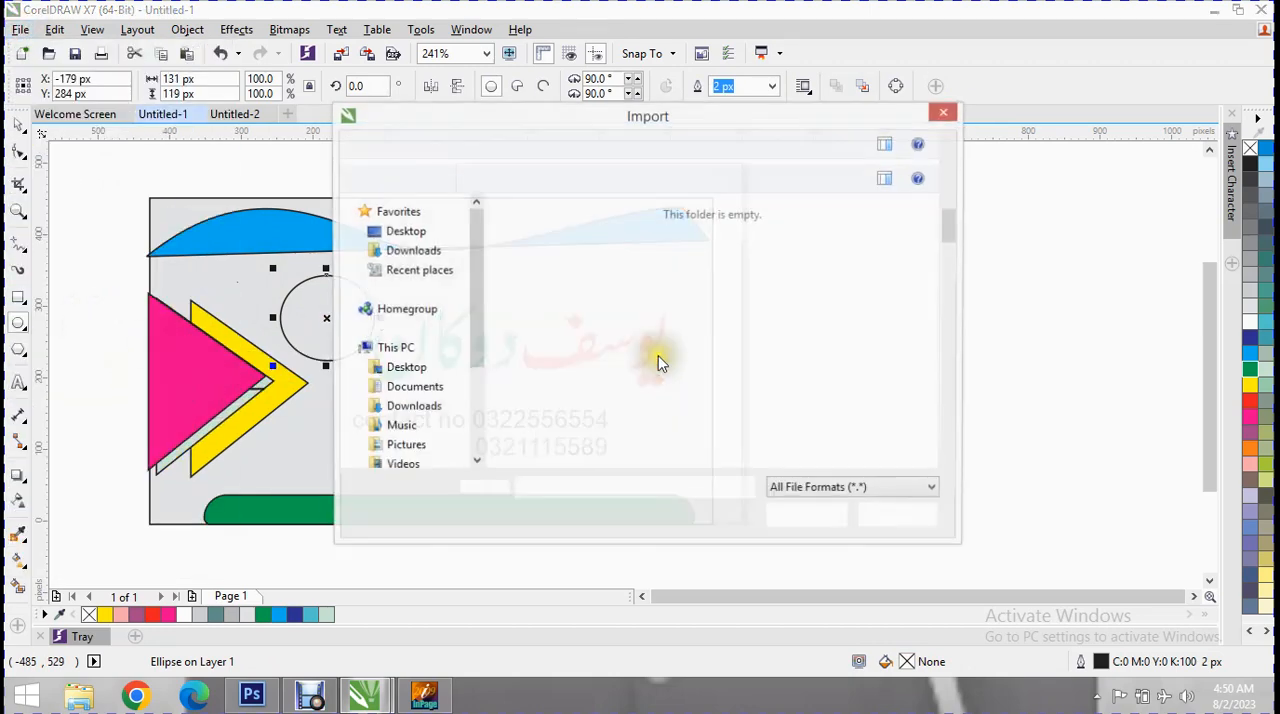
drag(478, 330, 478, 405)
click(420, 398)
double_click(506, 222)
double_click(660, 250)
drag(812, 251, 994, 374)
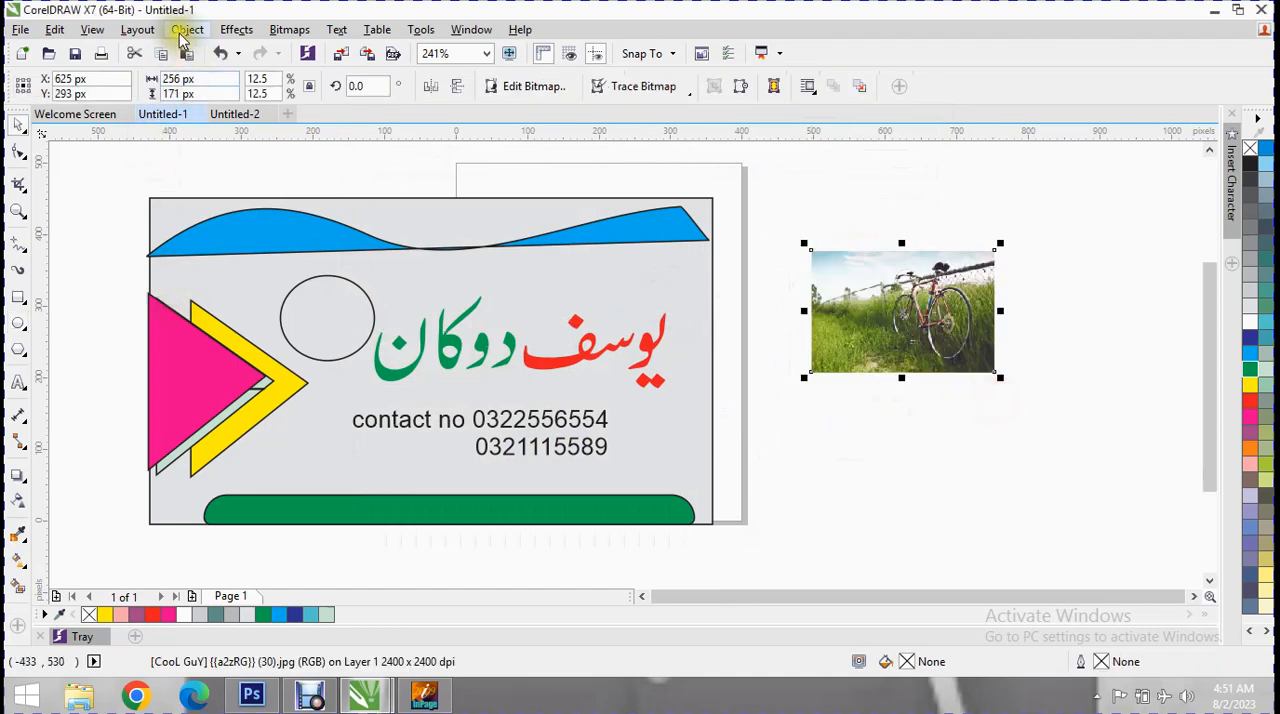
PowerClip the bicycle photo inside the ellipse beside the Urdu shop name.
click(182, 38)
mouse_move(300, 191)
click(594, 194)
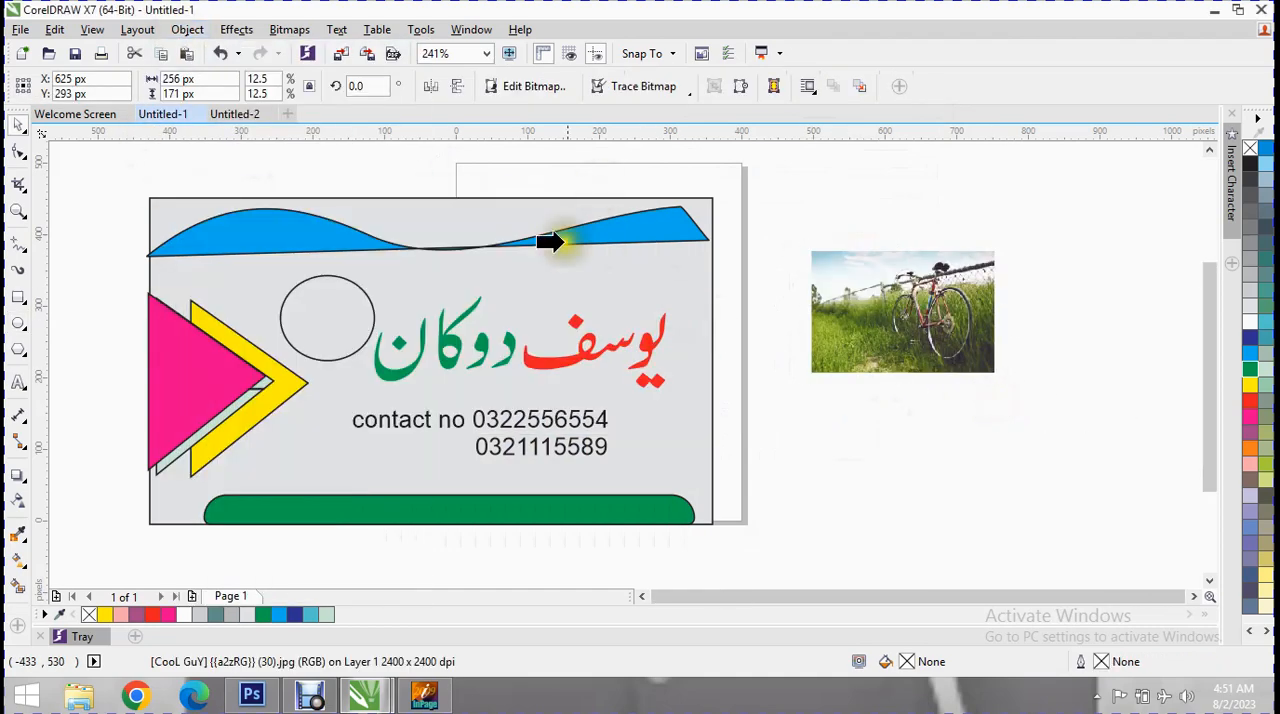
click(284, 340)
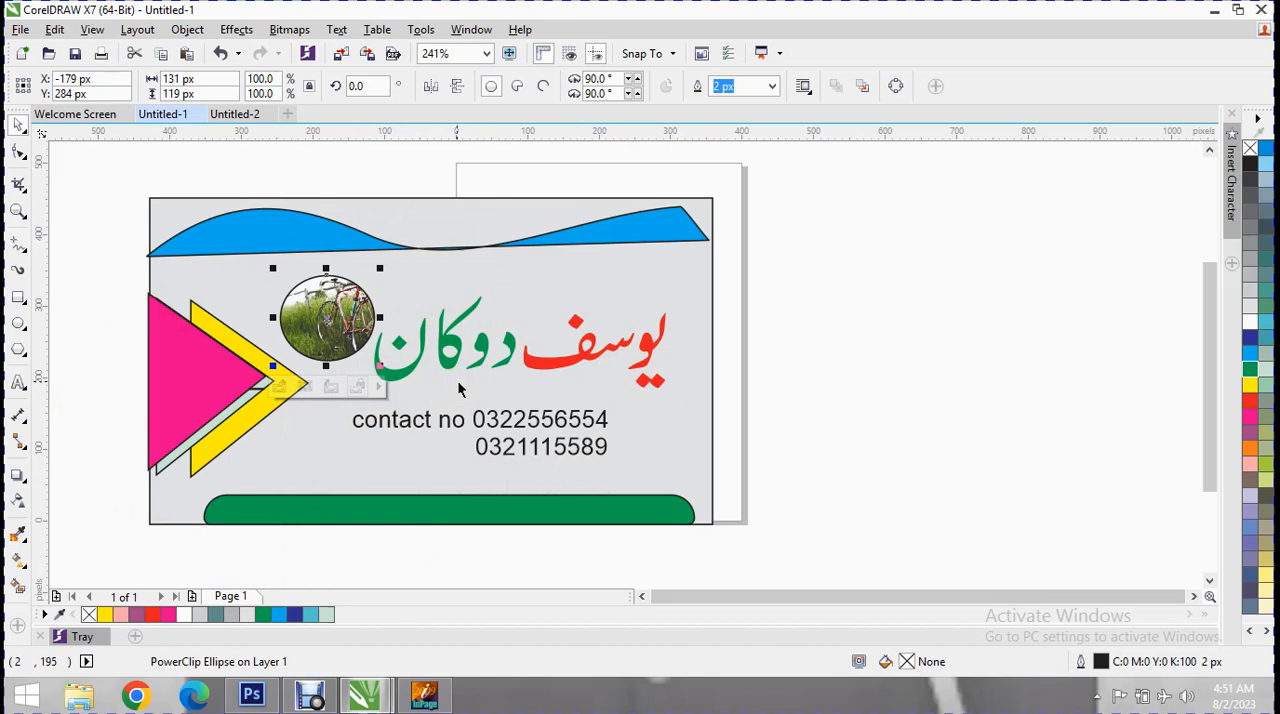
click(508, 334)
click(510, 420)
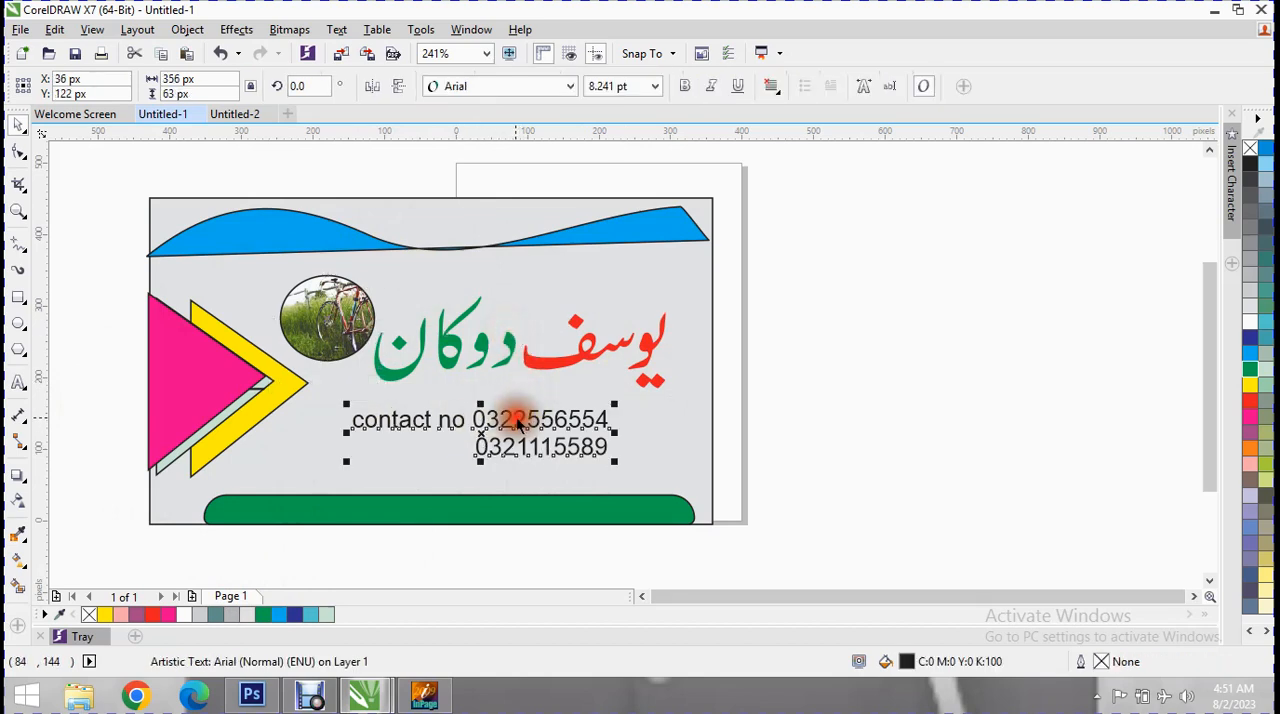